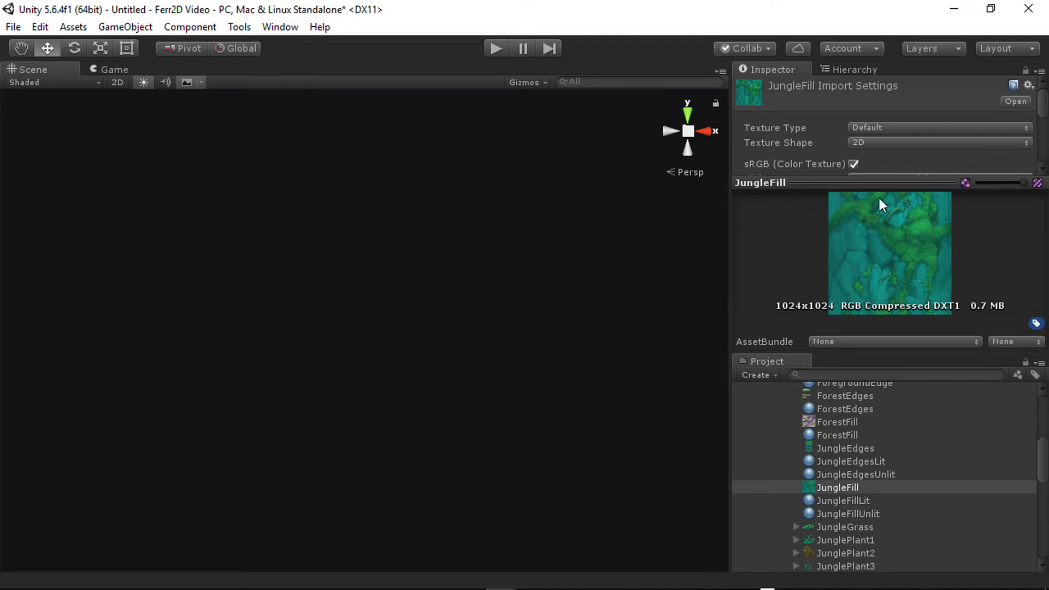
Preview the JungleEdges texture and JungleEdgesUnlit material, and create a Ferr2D Terrain Material asset alongside the Video scene
click(853, 447)
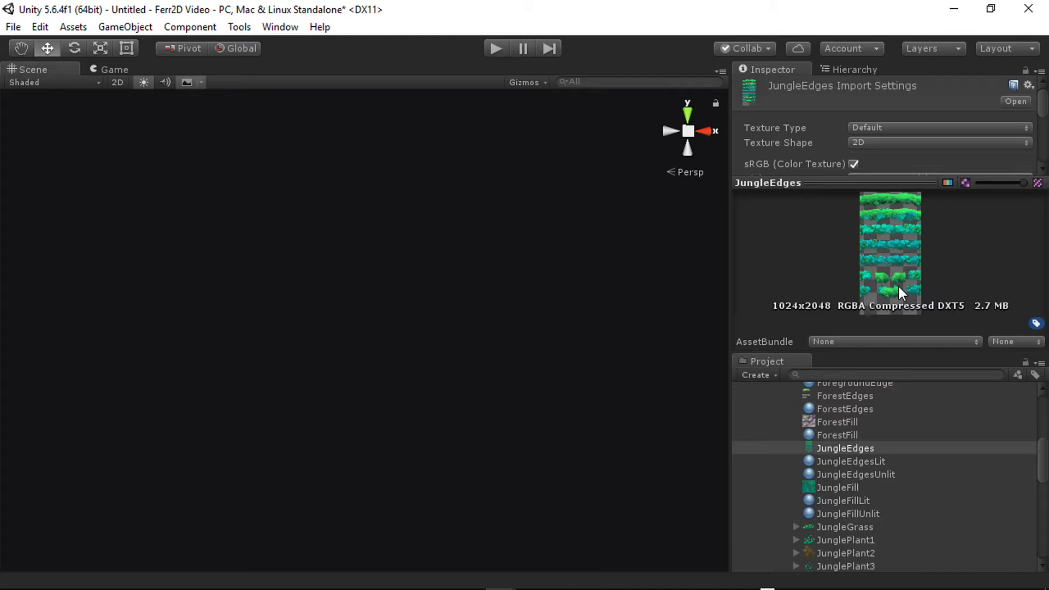
click(840, 474)
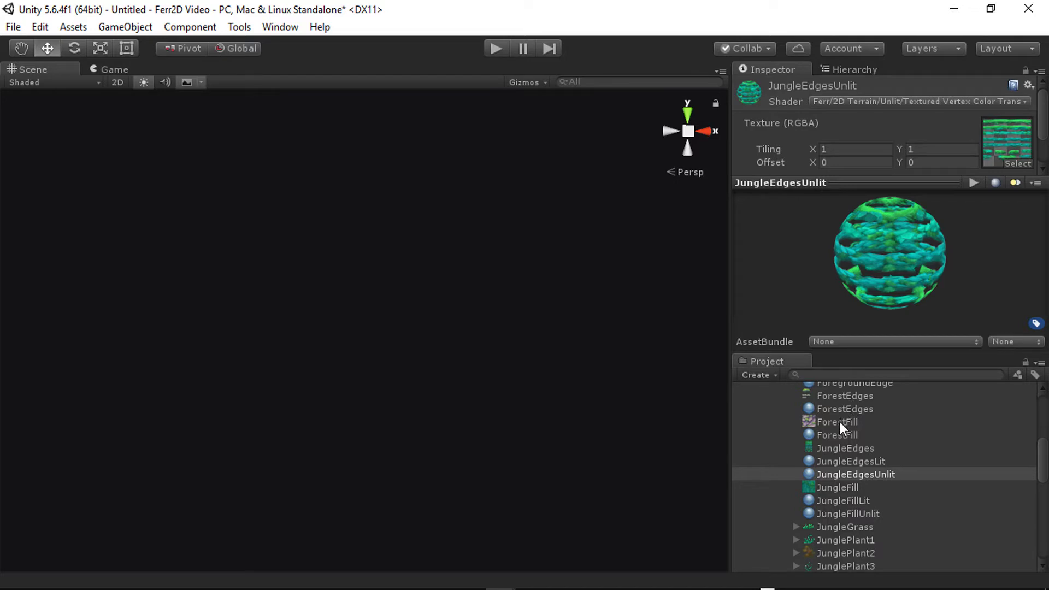
scroll(830, 416, down, 10)
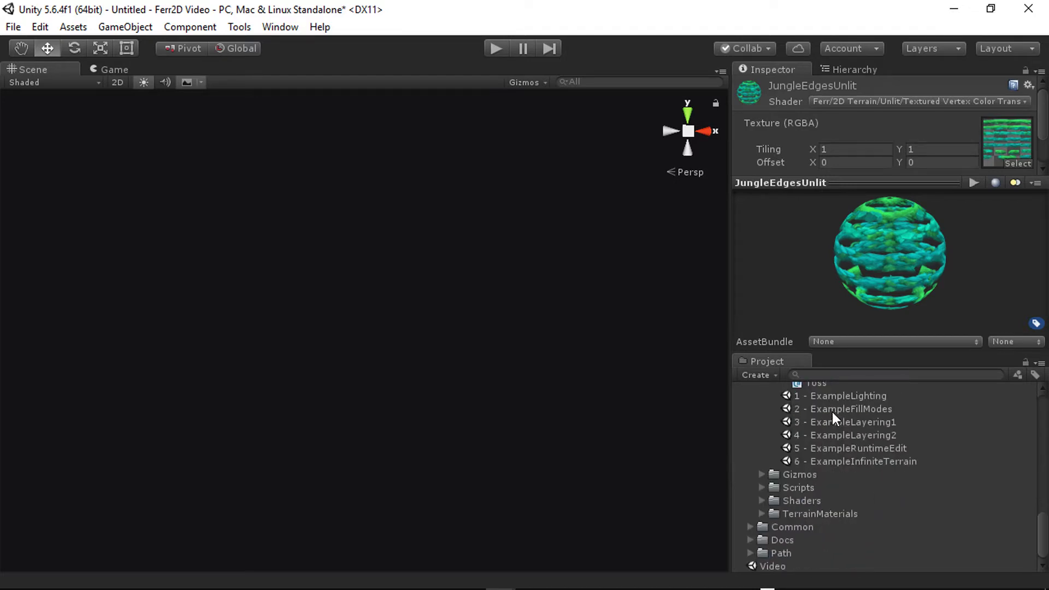
right_click(850, 565)
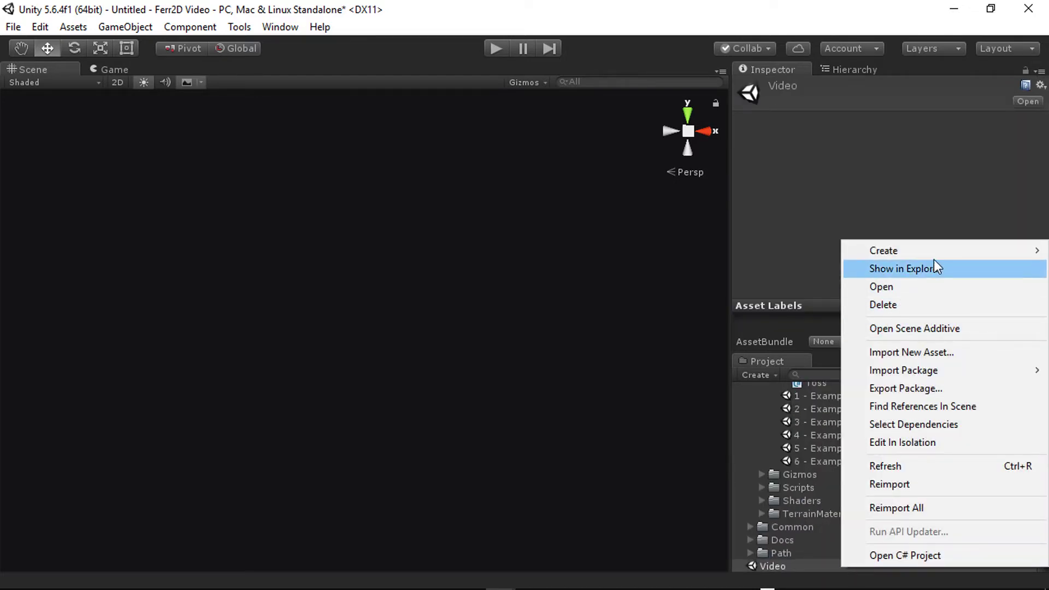
mouse_move(936, 257)
mouse_move(749, 232)
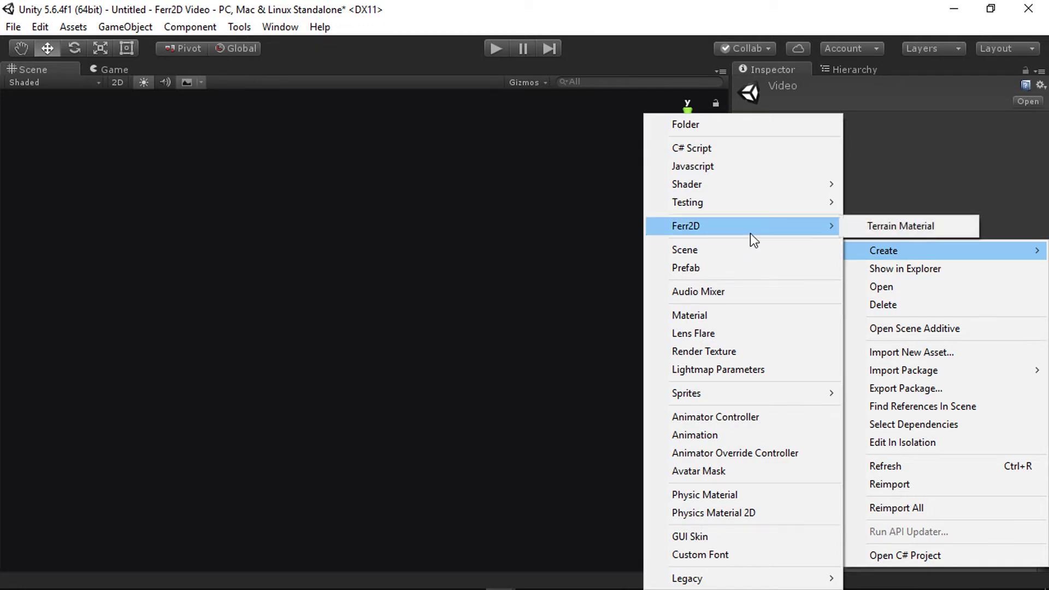
click(883, 225)
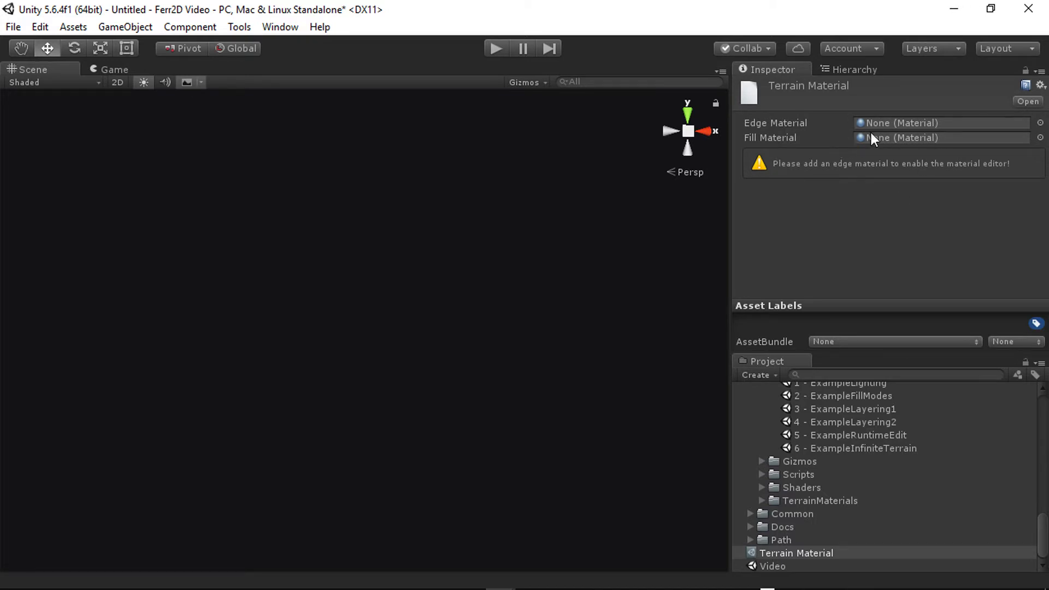
Assign JungleEdgesUnlit as the terrain material's edge material and JungleFillUnlit as its fill material
click(1041, 123)
text(jun)
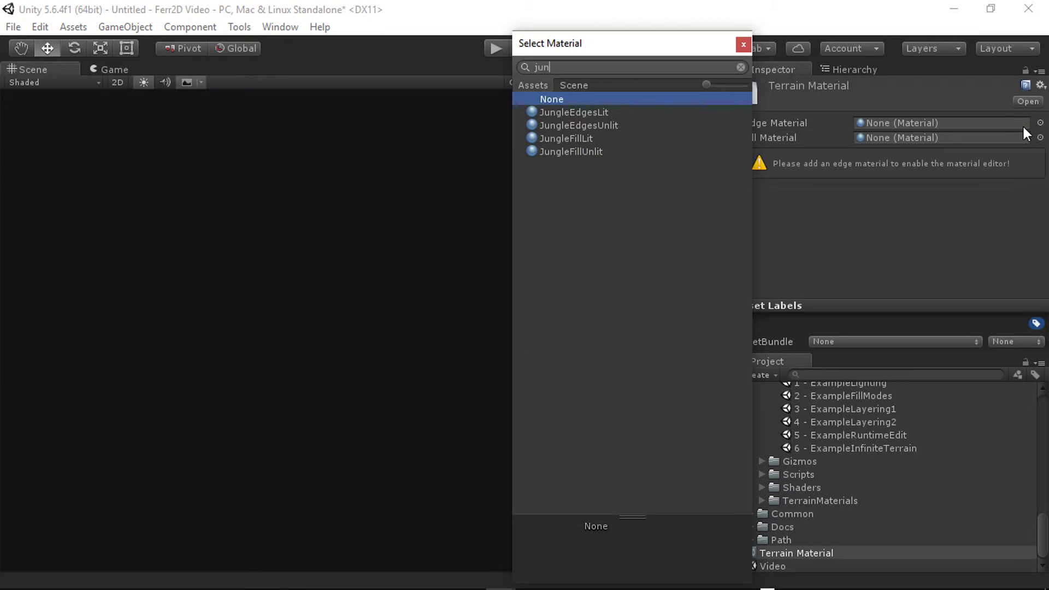
click(585, 125)
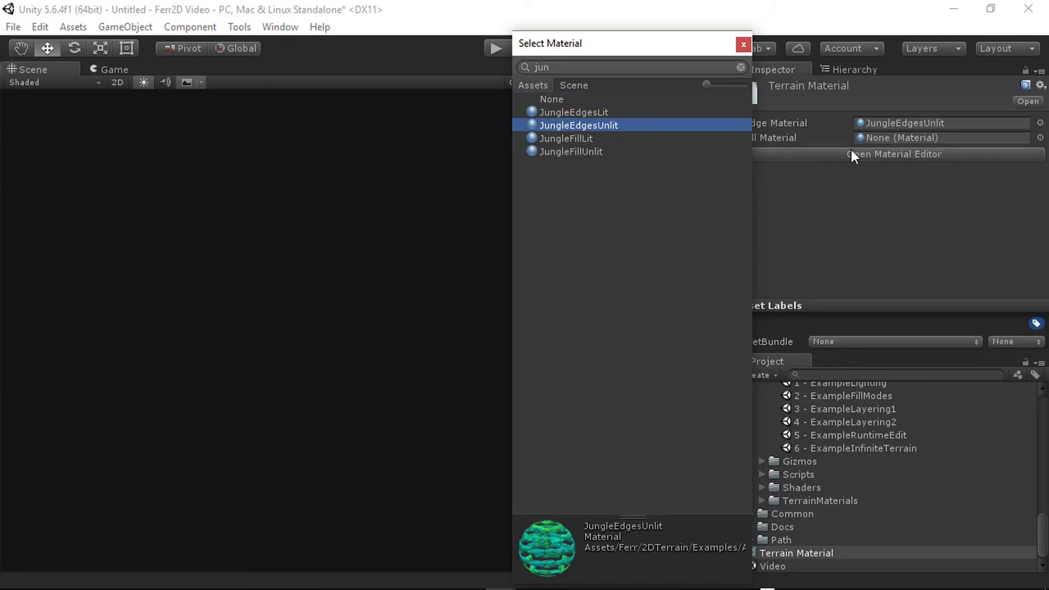
click(1040, 137)
drag(651, 43, 600, 44)
click(534, 257)
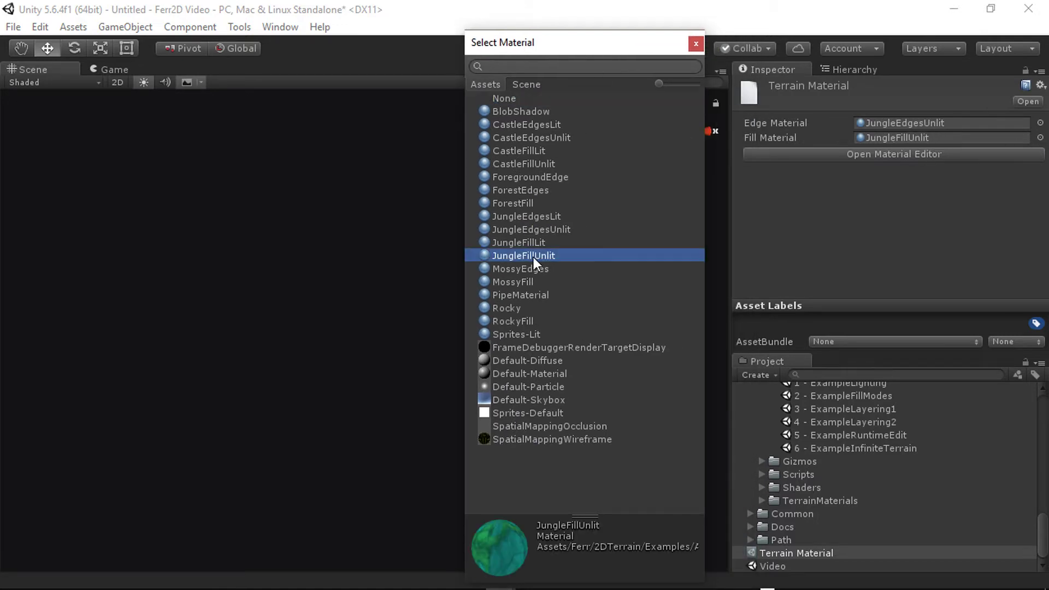
click(696, 43)
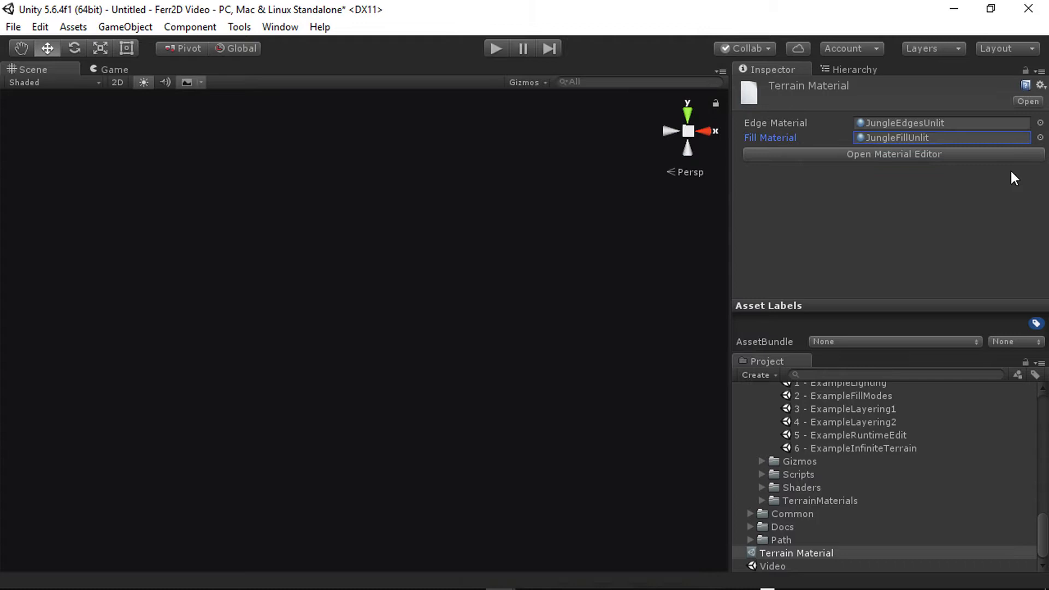
Open the material editor for the terrain material and place and narrow its window so the Inspector stays uncovered
click(887, 154)
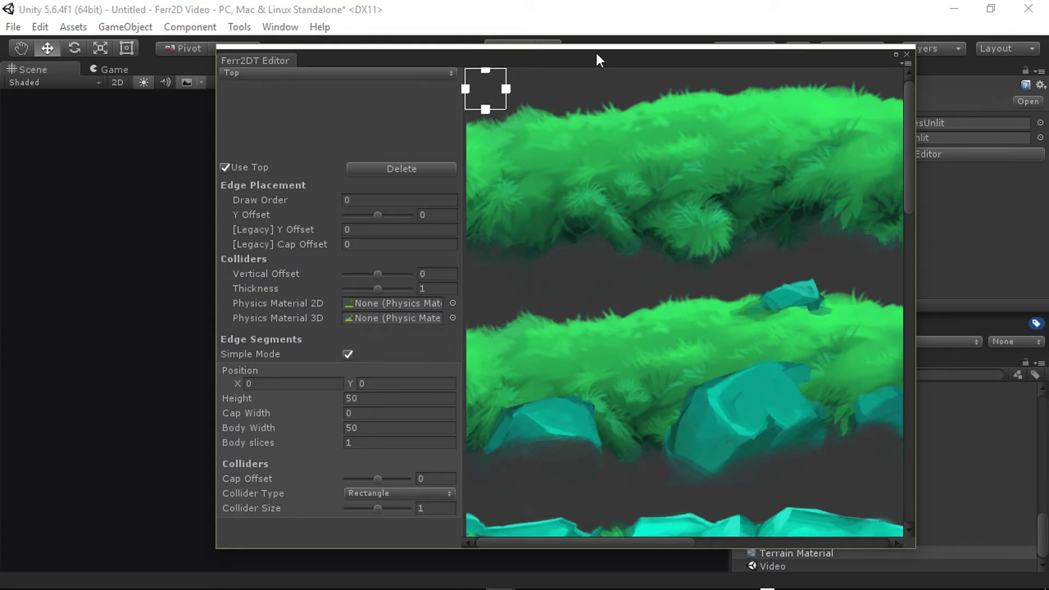
drag(595, 52, 432, 57)
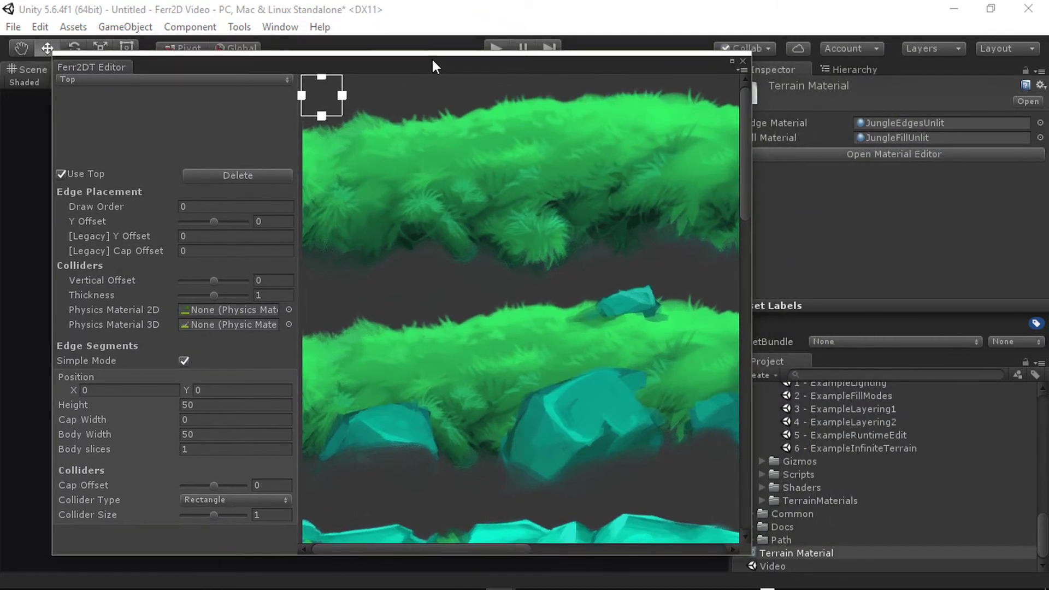
drag(752, 288, 719, 295)
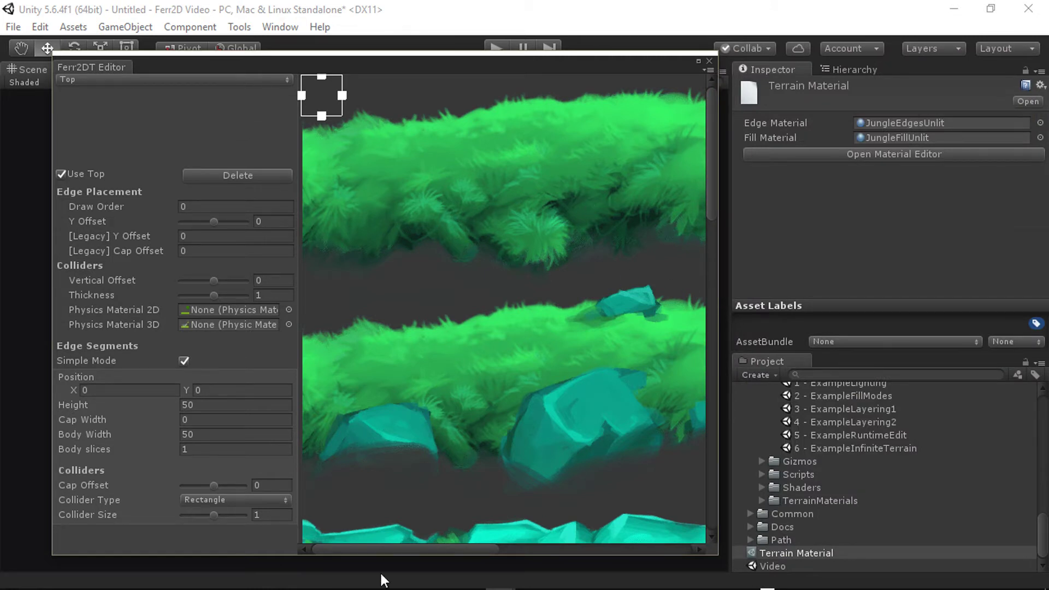
drag(430, 548, 337, 547)
Limit the JungleEdges texture's maximum size to 512 and apply the import setting
double_click(849, 499)
scroll(853, 497, up, 10)
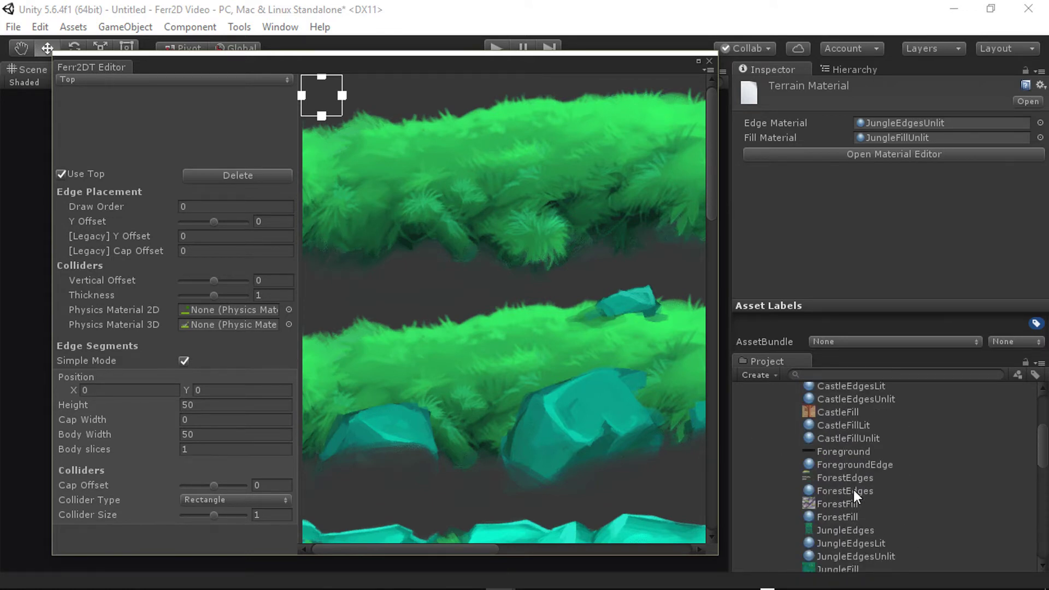
click(856, 531)
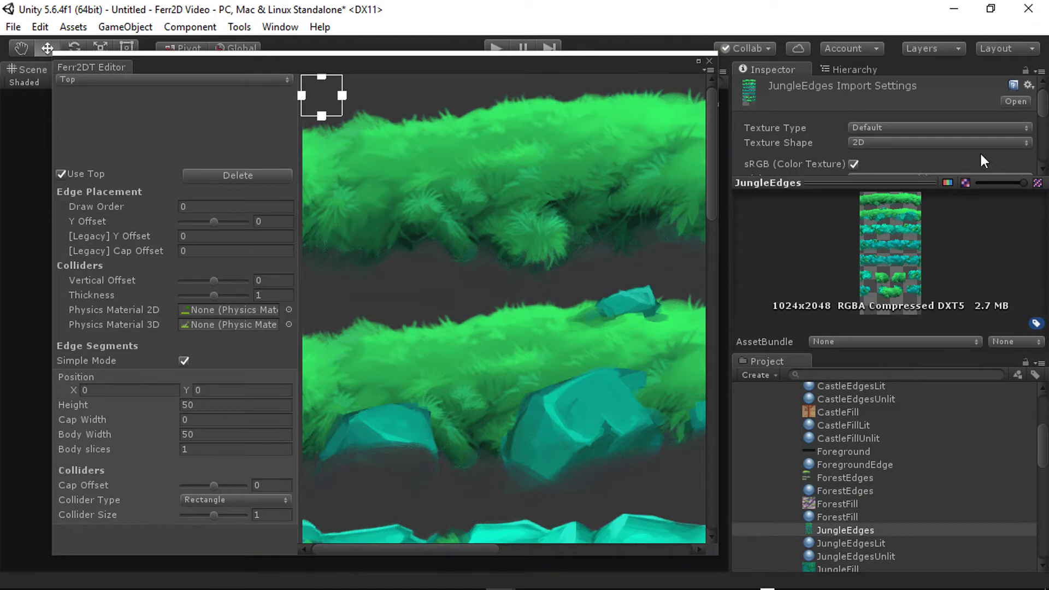
scroll(984, 161, down, 5)
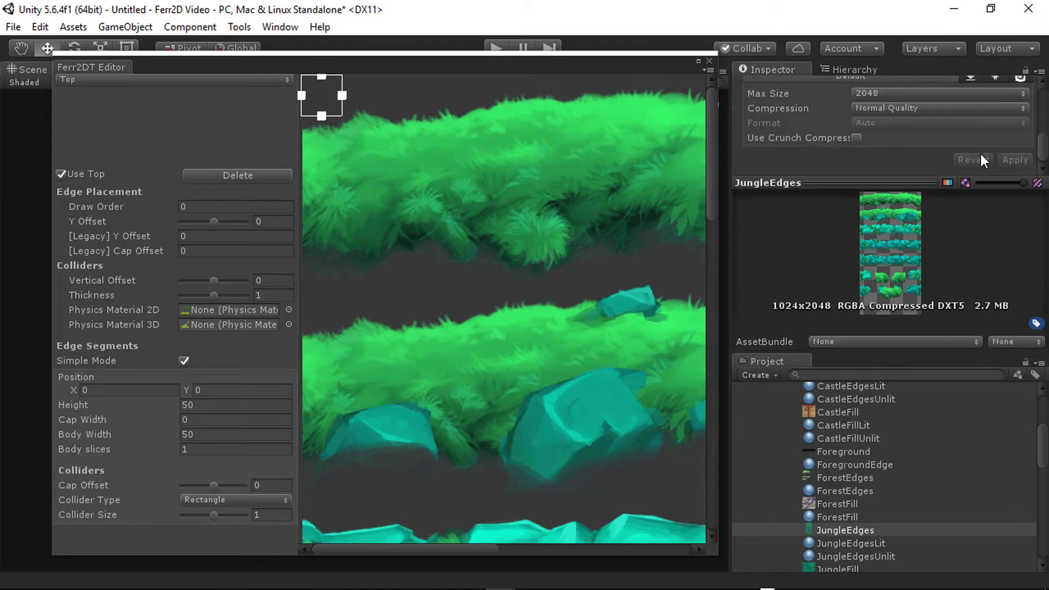
click(876, 102)
click(904, 182)
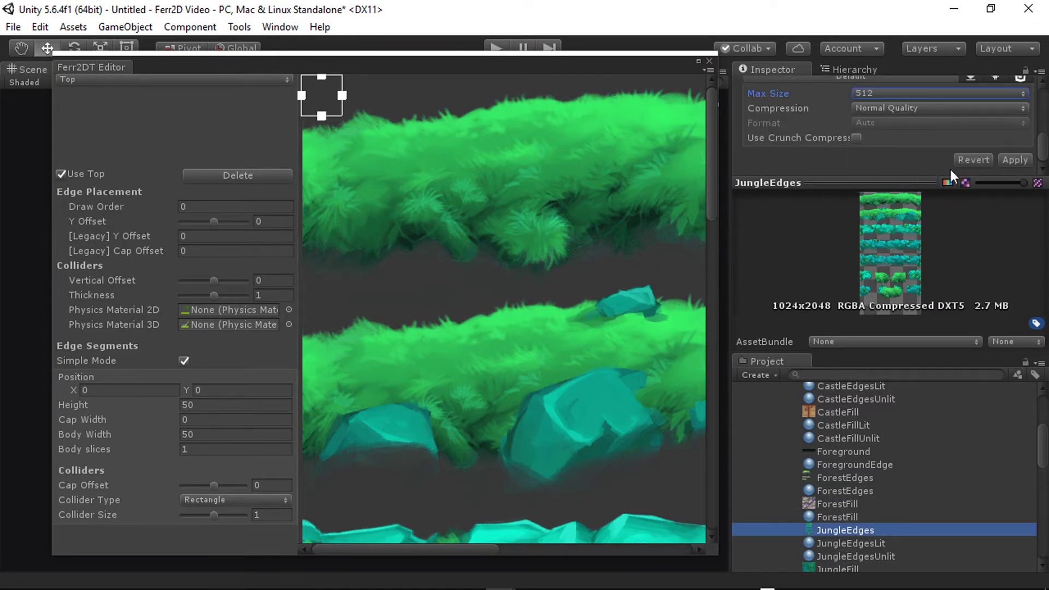
click(1011, 159)
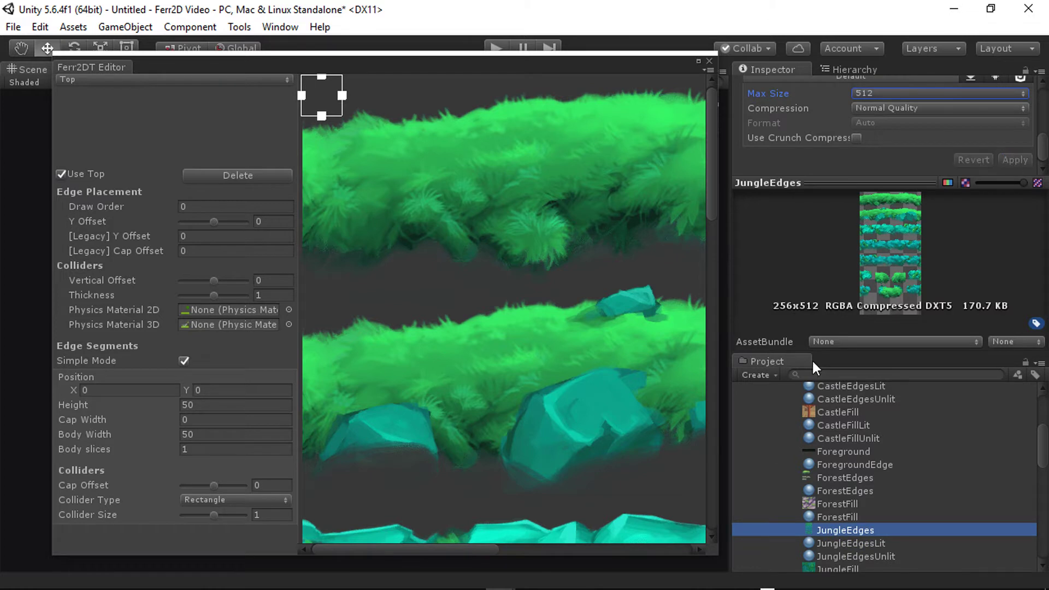
Shrink the material editor window and fit the Top edge region around the first grass strip, about 256 wide and 61.5 high
drag(717, 555, 647, 507)
drag(425, 60, 492, 67)
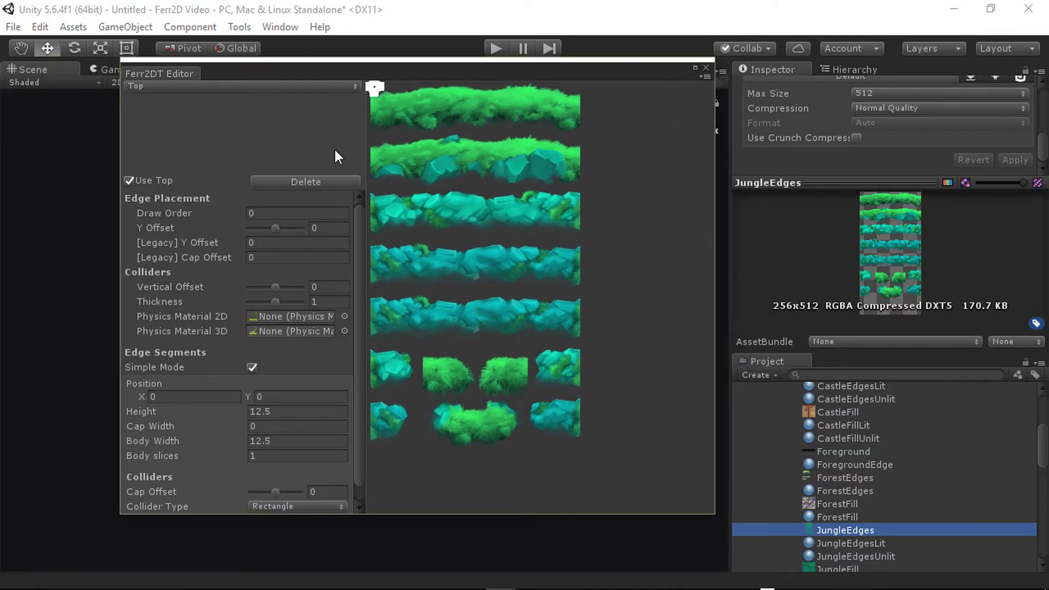
click(173, 86)
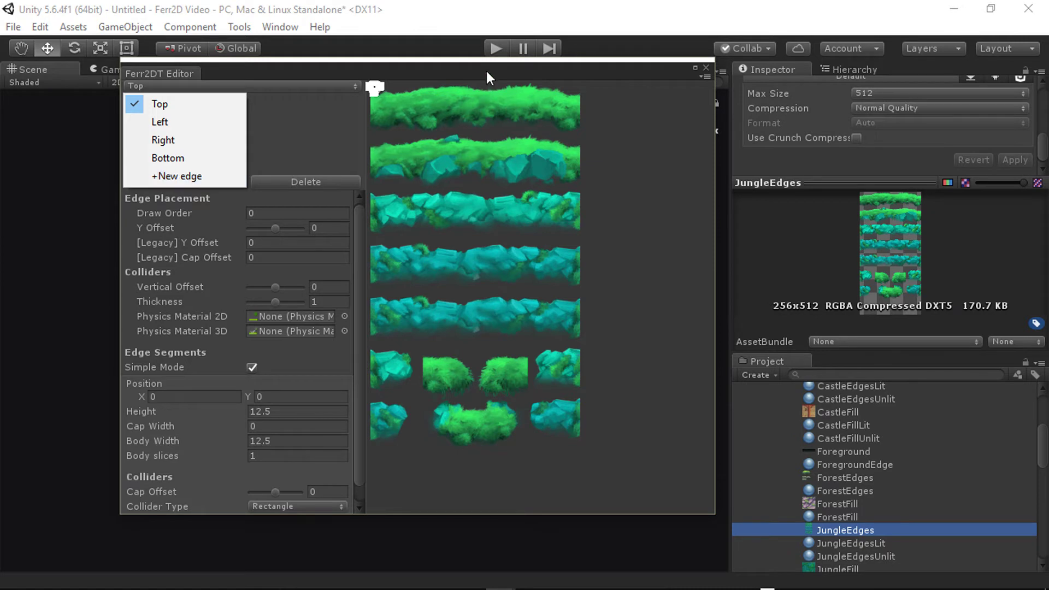
drag(487, 71, 517, 75)
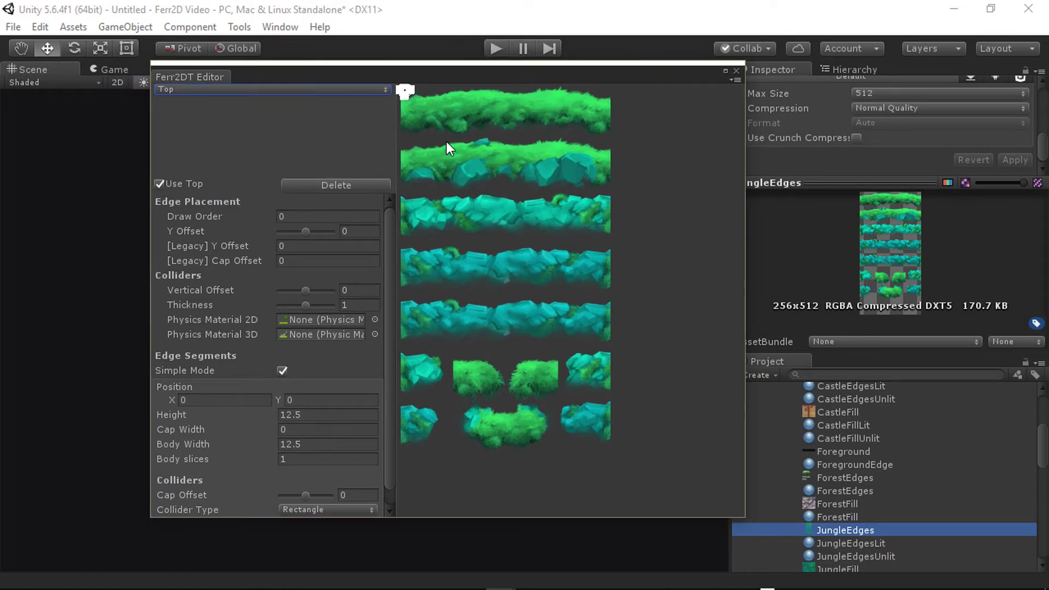
drag(440, 78, 631, 137)
drag(525, 134, 522, 173)
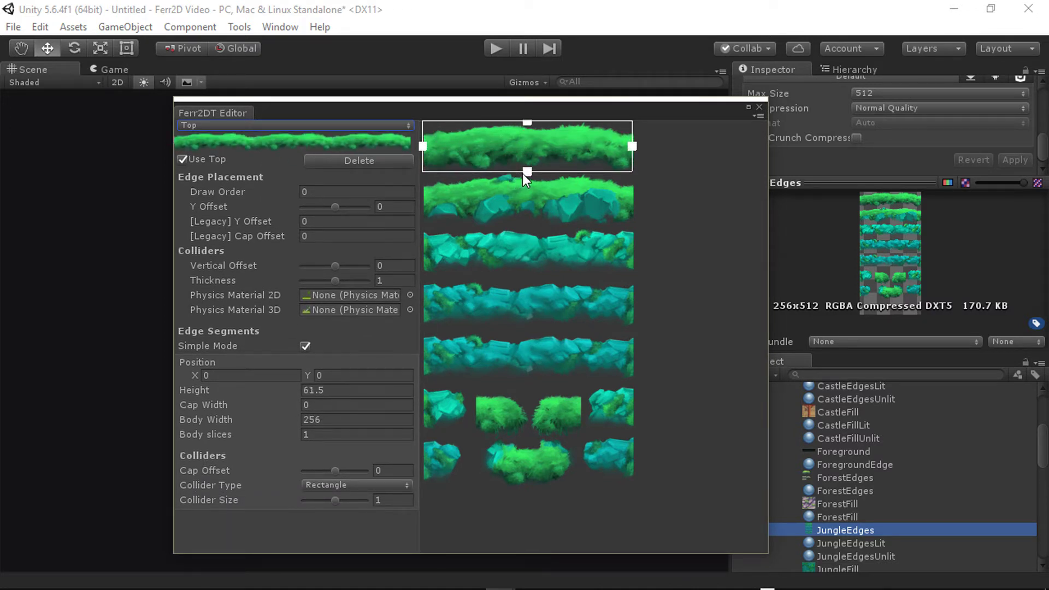
Enable the Left edge and fit its region around the fourth strip, at about Y 191 with a height of about 63
click(222, 124)
click(225, 165)
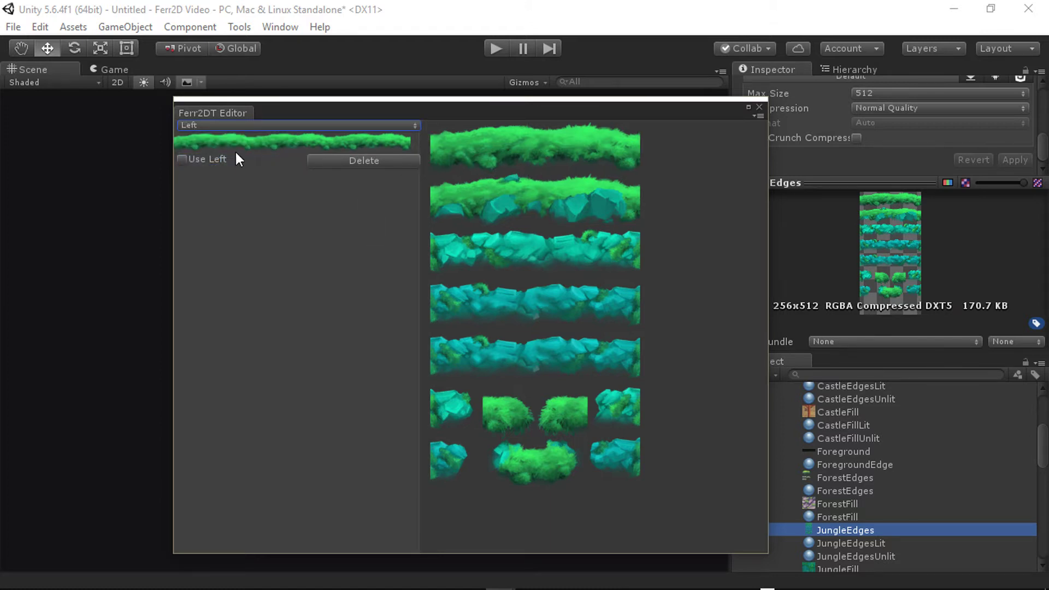
click(217, 159)
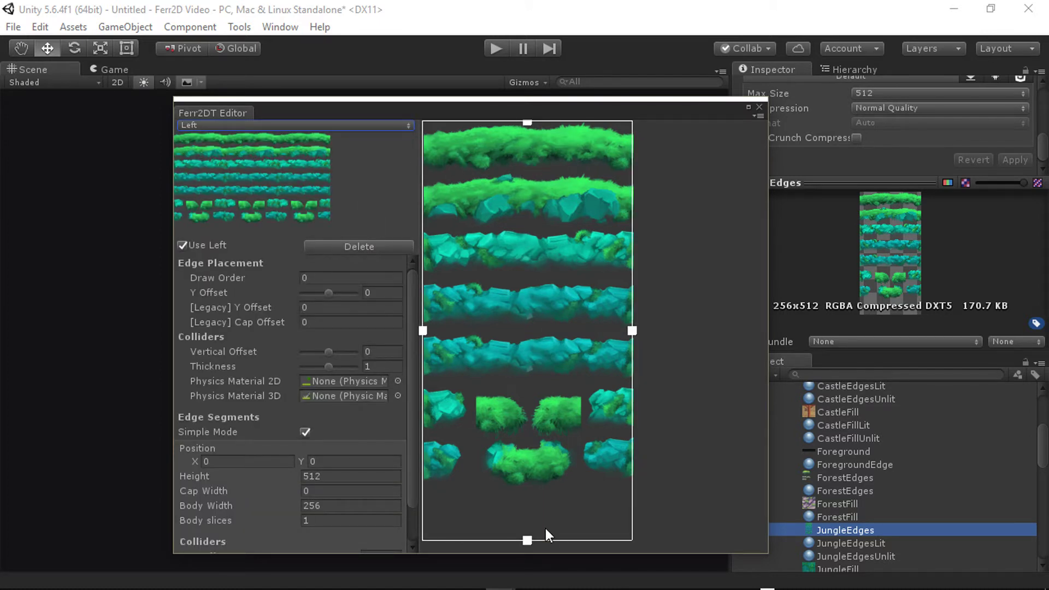
drag(528, 541, 534, 334)
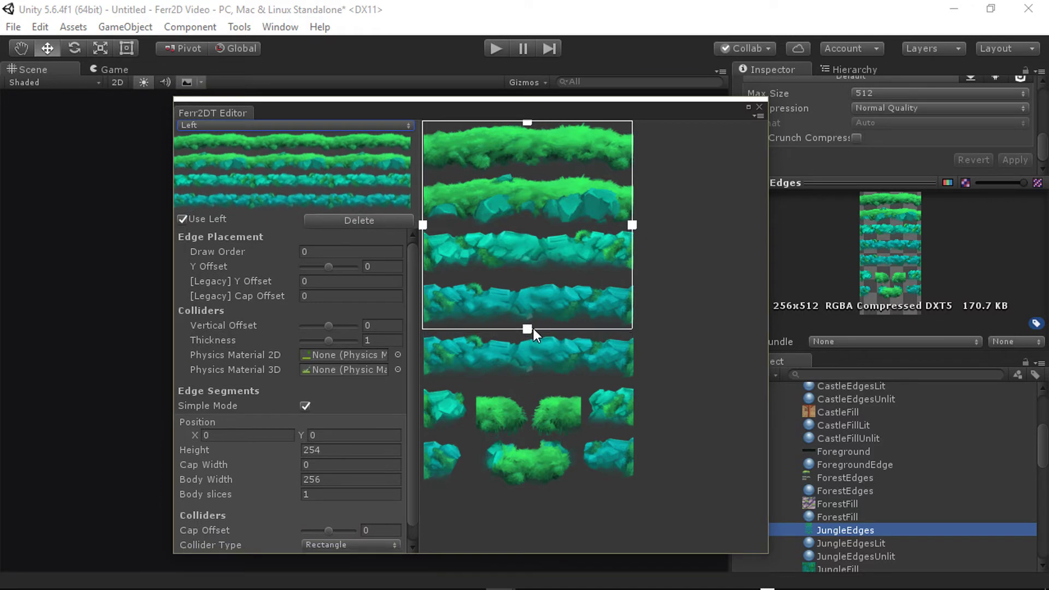
drag(527, 123, 481, 280)
Enable the Right edge and fit its region around the fifth strip, at about Y 255 with a height of about 63
click(201, 127)
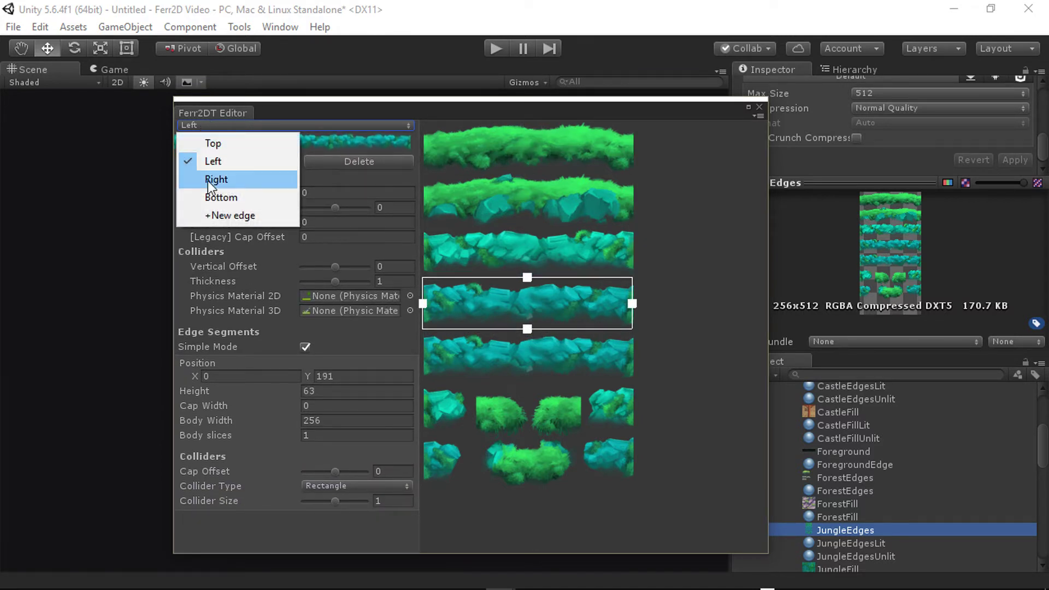
click(212, 183)
click(220, 164)
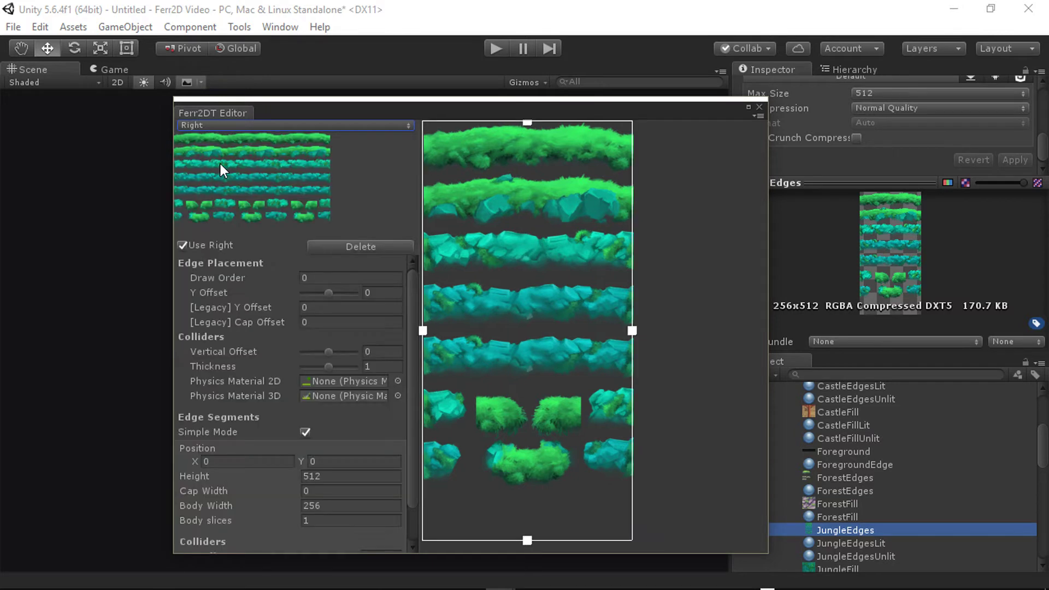
drag(546, 165, 485, 424)
drag(539, 501, 536, 451)
drag(527, 490, 527, 381)
Enable the Bottom edge and fit its region around the third strip, at about Y 131, 256 wide and about 57 high
click(197, 125)
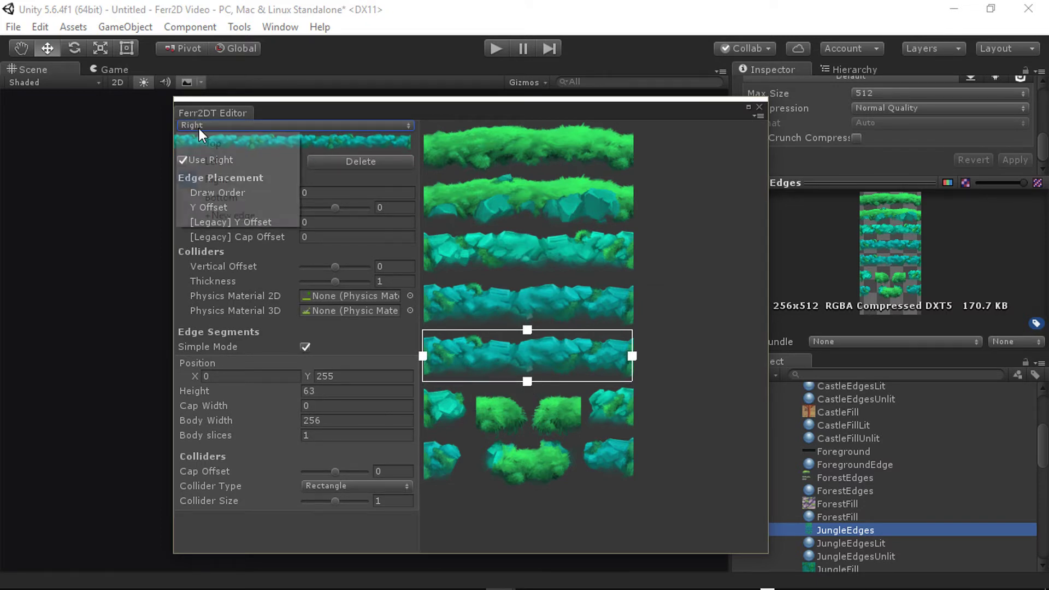
click(219, 198)
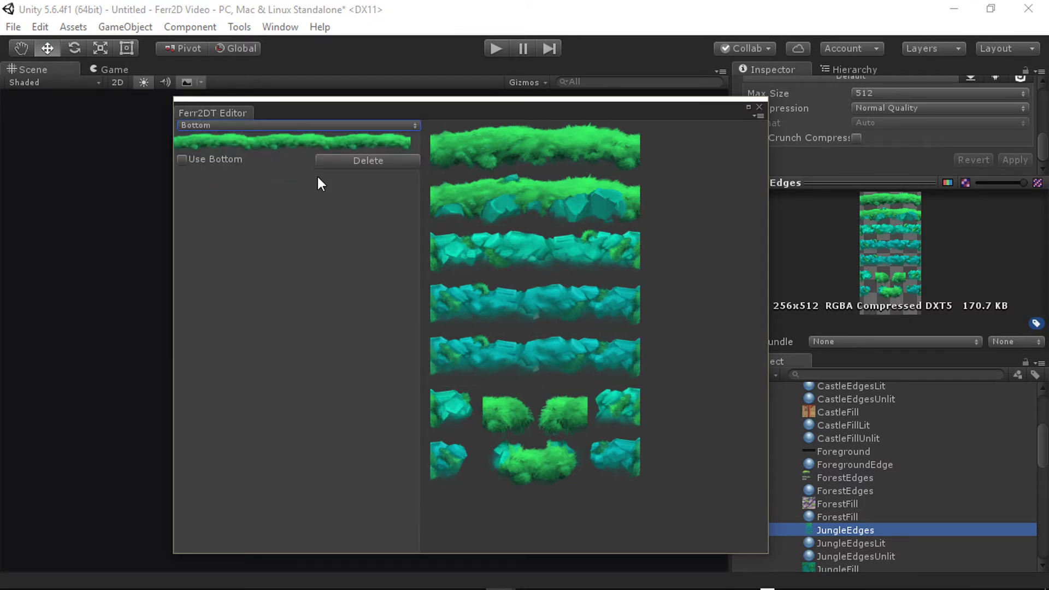
click(228, 160)
drag(522, 227, 489, 320)
drag(527, 541, 444, 275)
drag(523, 125, 487, 229)
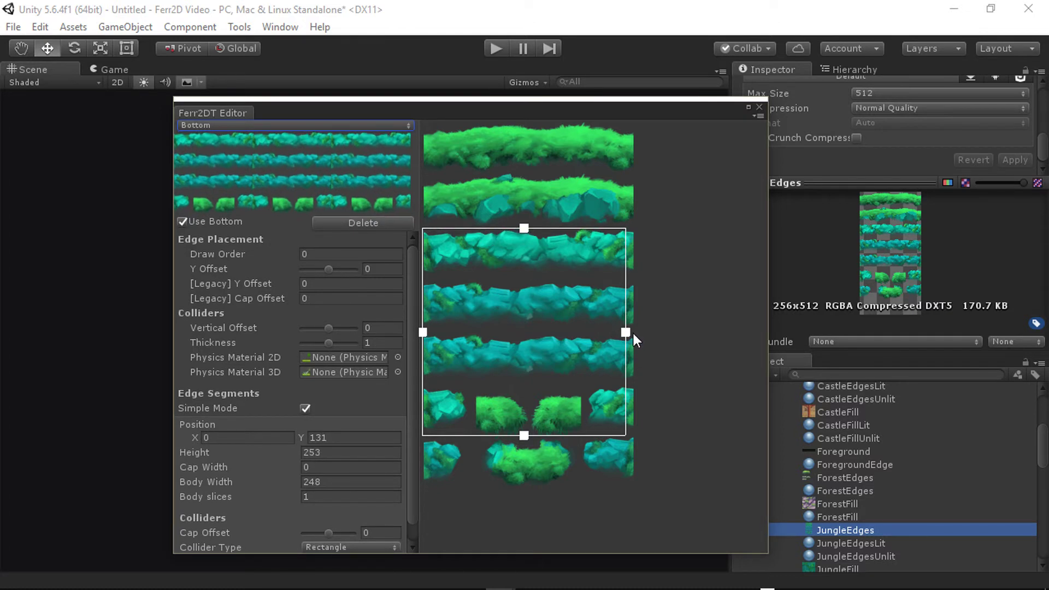
drag(634, 333, 649, 333)
drag(525, 433, 509, 273)
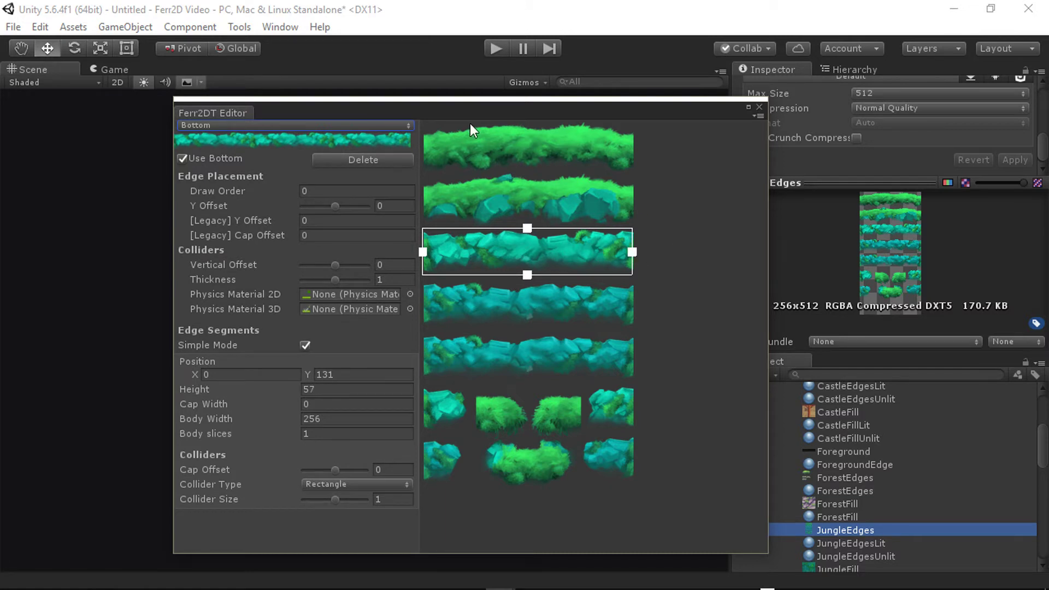
Move the material editor aside and create a new 2D terrain that uses the Terrain Material asset
drag(468, 111, 697, 107)
key(alt)
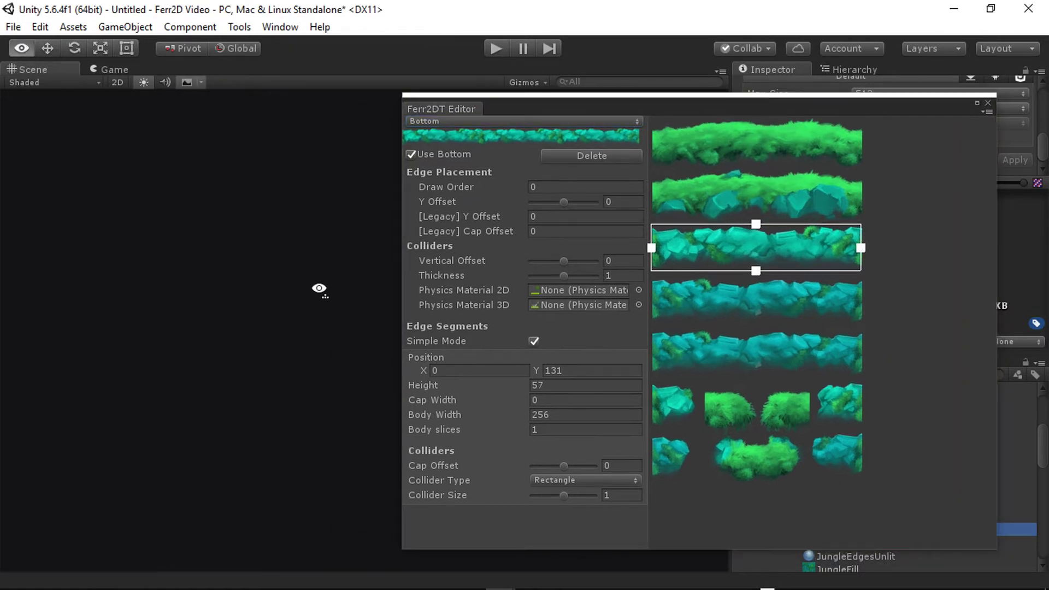
key(ctrl+t)
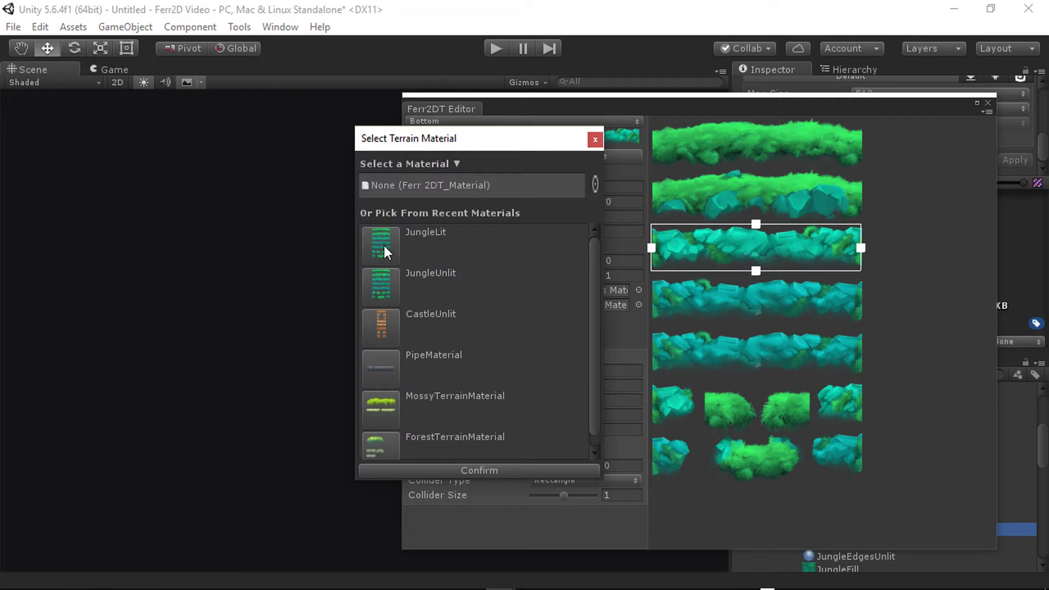
click(595, 185)
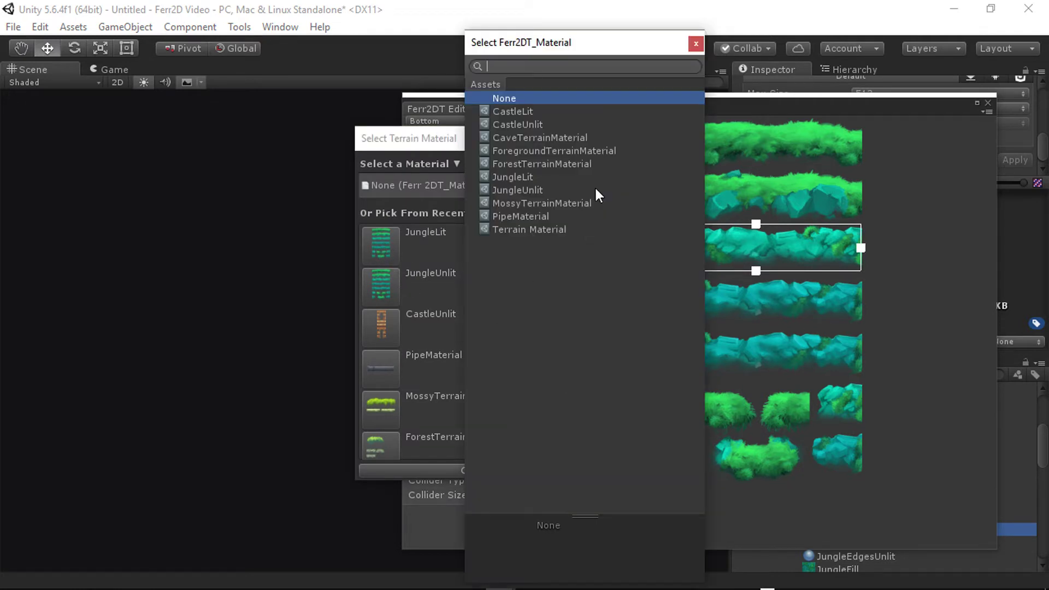
click(536, 227)
double_click(541, 230)
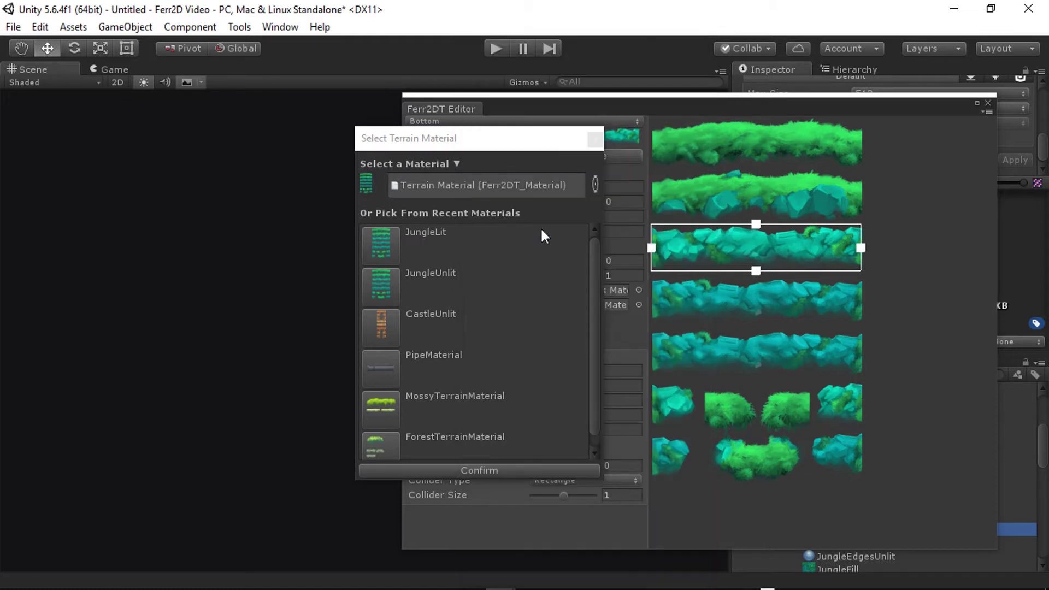
click(501, 469)
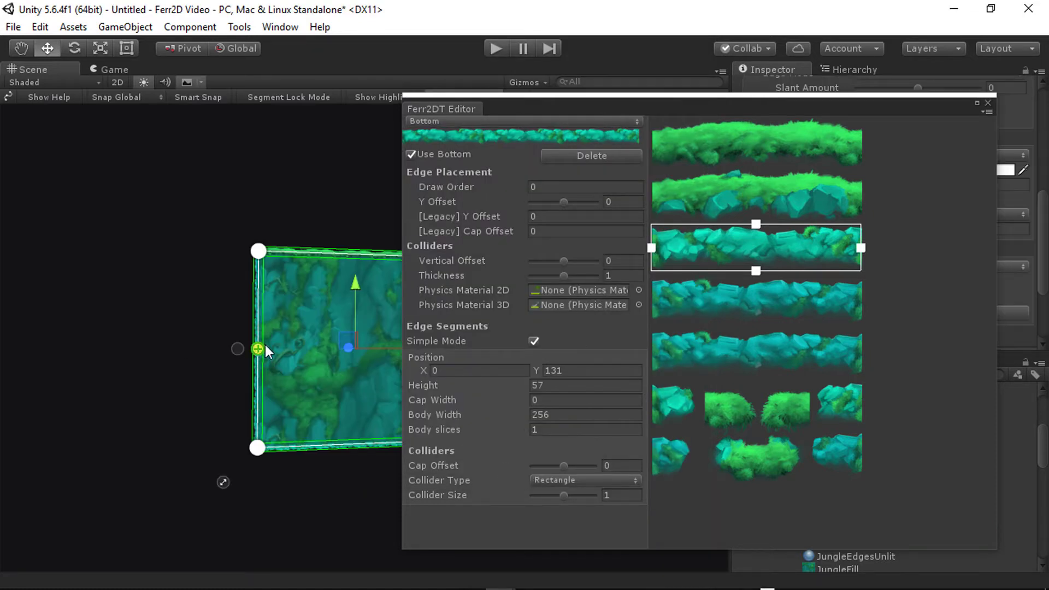
Examine the new terrain's grass and rock edges around its upper-right corner and deselect the terrain
right_drag(265, 351, 246, 330)
click(294, 273)
key(w)
right_drag(308, 282, 309, 283)
mouse_move(308, 282)
alt+mouse_down()
mouse_move(295, 324)
mouse_move(317, 305)
mouse_move(290, 293)
alt+mouse_up()
click(133, 186)
key(w)
right_drag(132, 185, 217, 215)
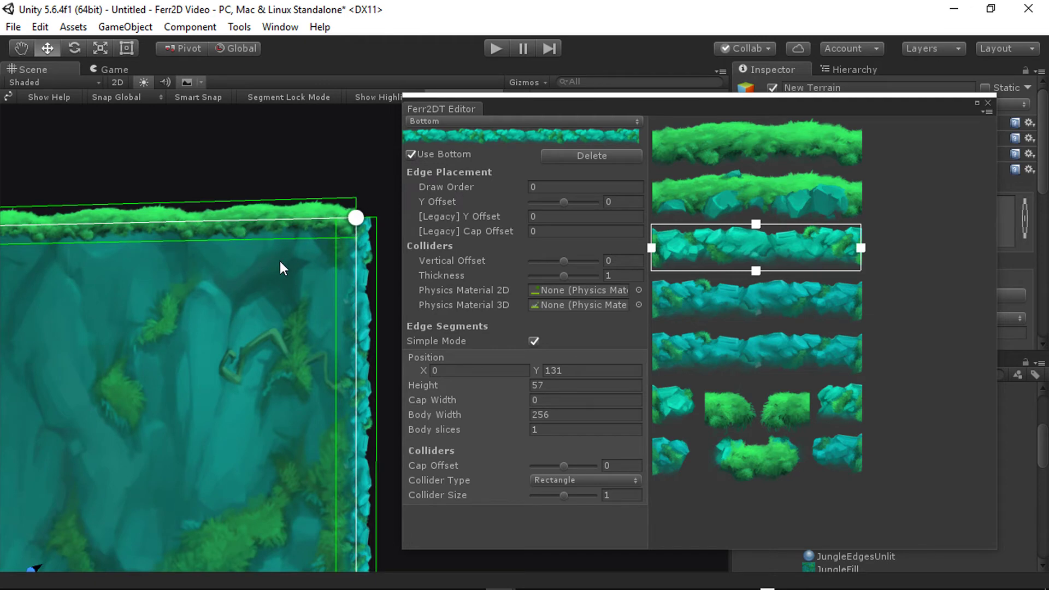
mouse_move(283, 268)
alt+mouse_down()
mouse_move(290, 262)
mouse_move(292, 295)
mouse_move(281, 284)
alt+mouse_up()
scroll(295, 298, up, 3)
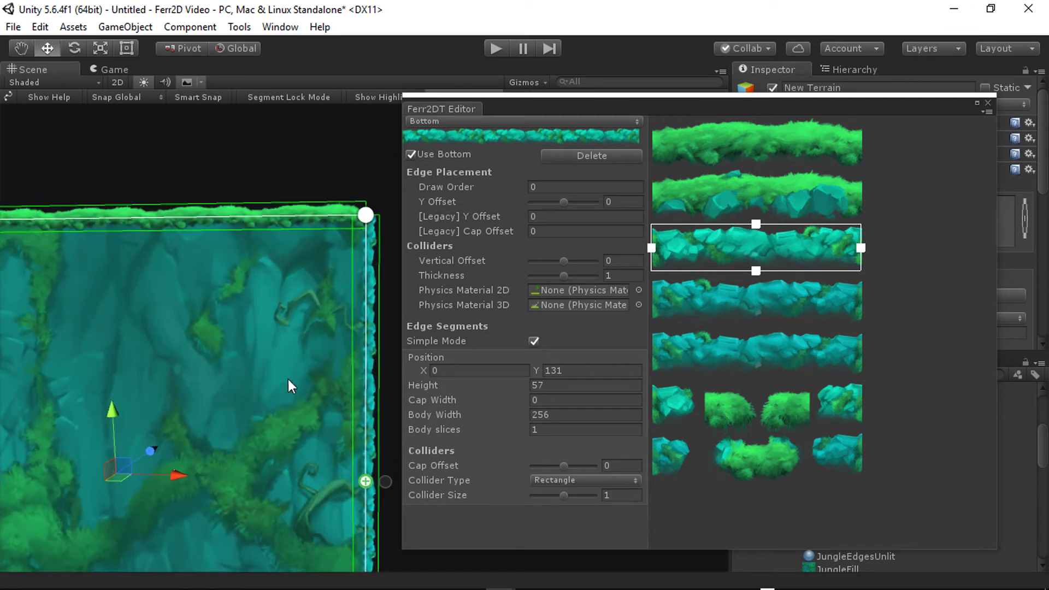
alt+drag(253, 268, 252, 347)
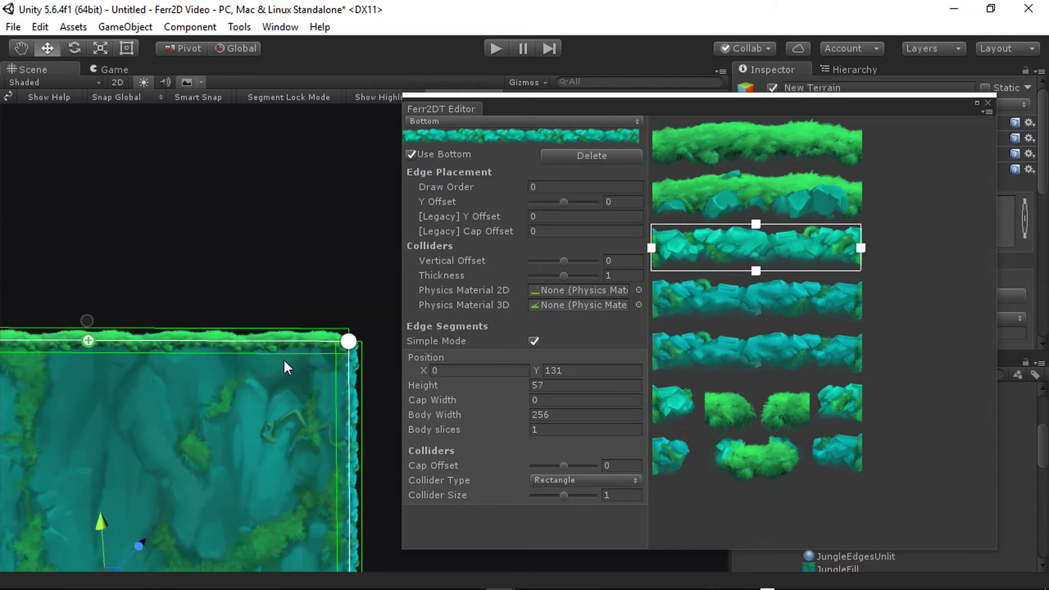
drag(348, 341, 382, 286)
click(366, 293)
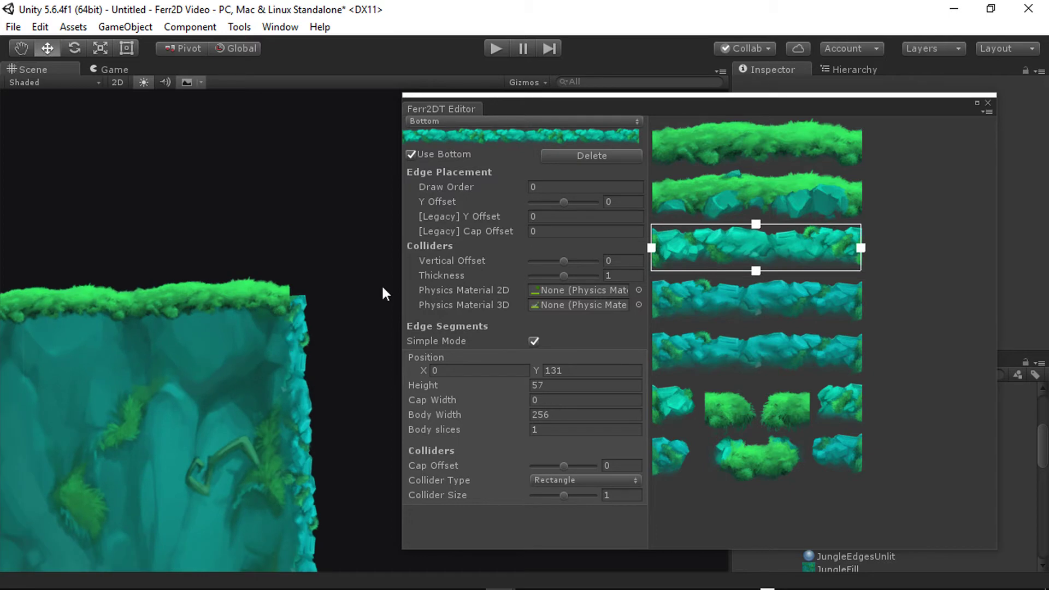
Turn off Simple Mode for the material's Top edge and enable its Right Cap
click(507, 121)
click(486, 140)
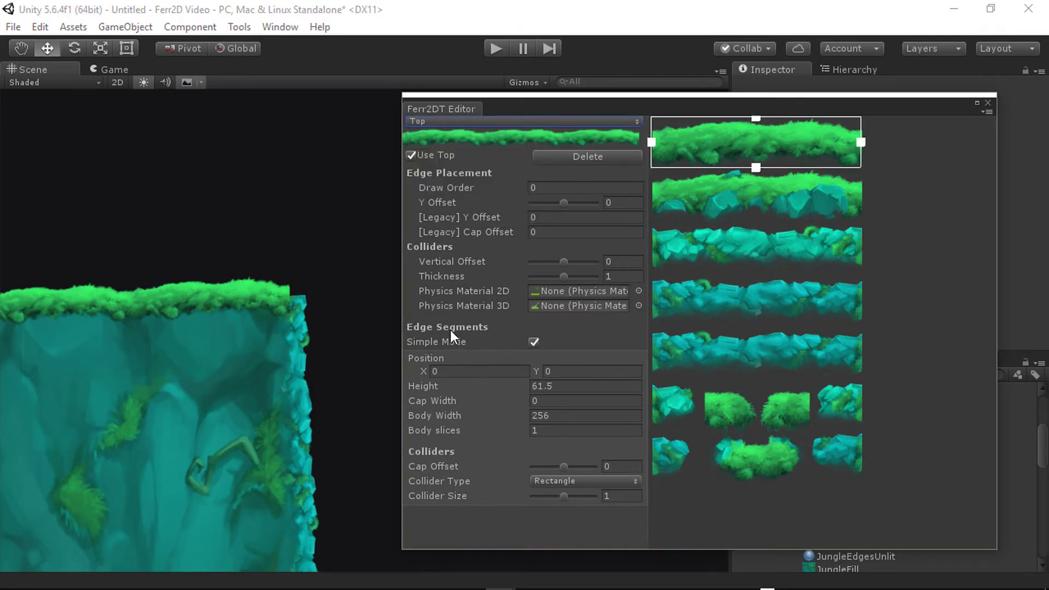
alt+drag(251, 318, 360, 313)
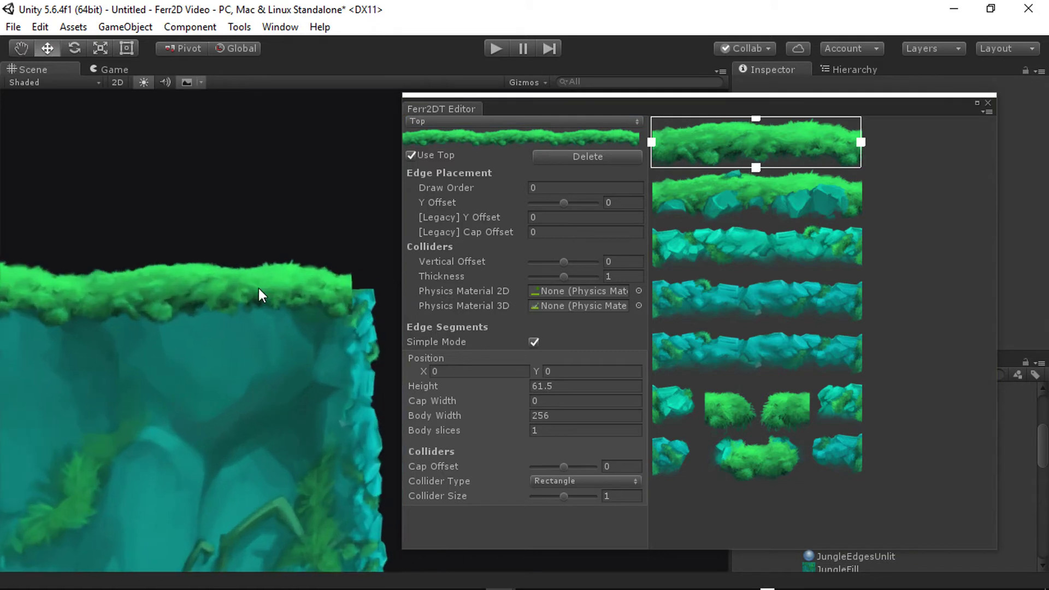
alt+drag(8, 282, 302, 322)
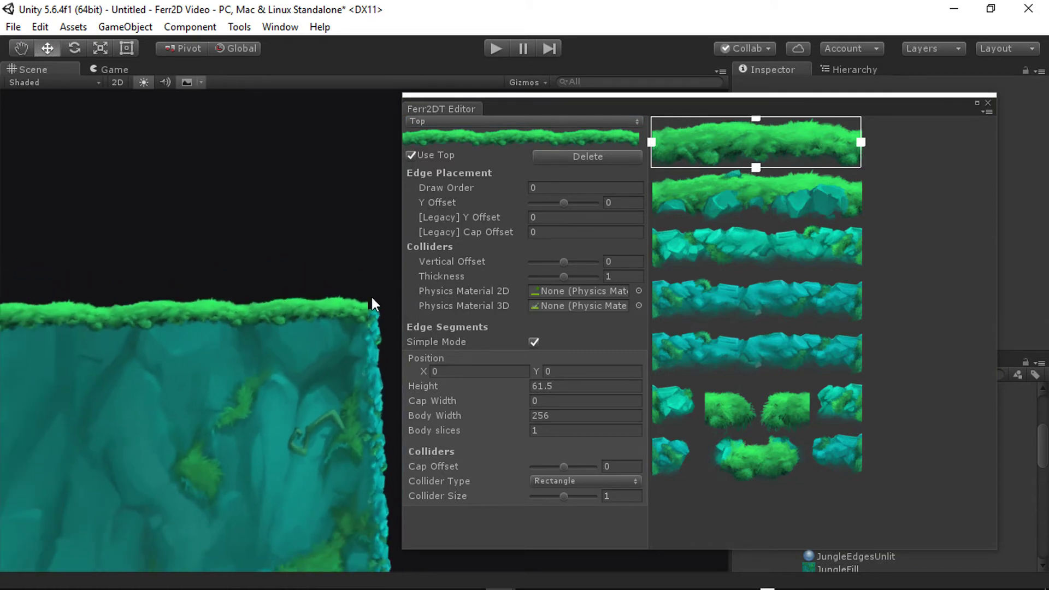
right_drag(236, 356, 218, 347)
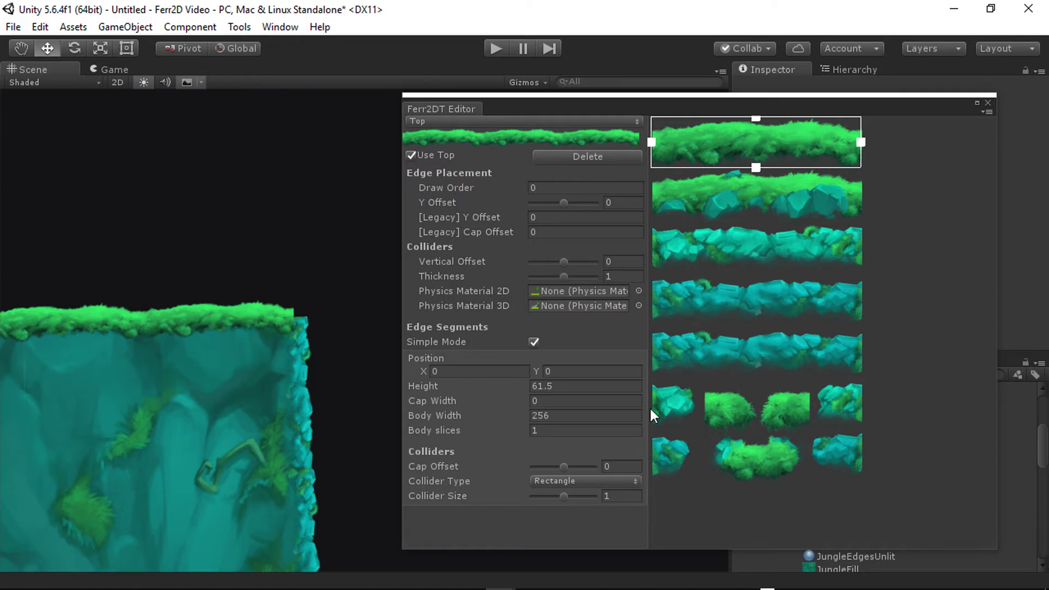
click(534, 342)
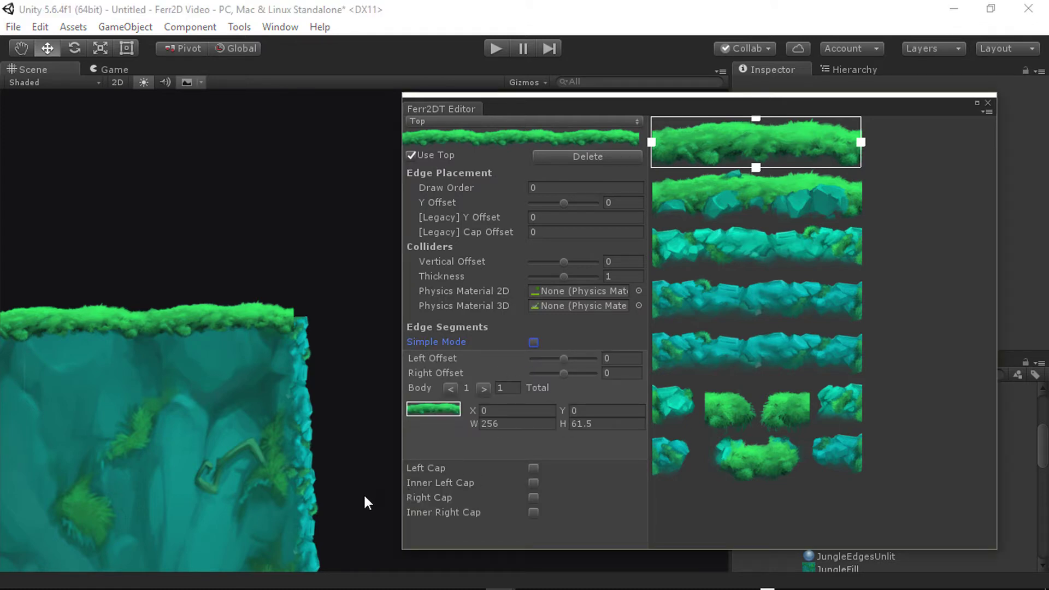
click(534, 497)
Fit the Right Cap region around the first small grass clump, at about X 54, Y 333, 77 wide and 56 high
right_drag(286, 435, 315, 436)
alt+drag(315, 435, 264, 437)
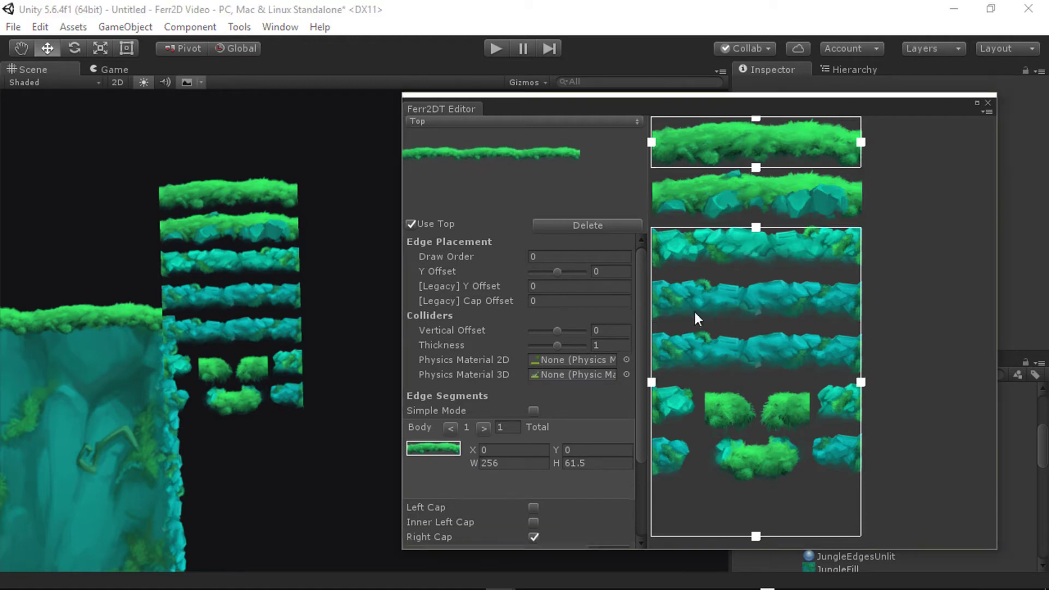
drag(695, 312, 632, 471)
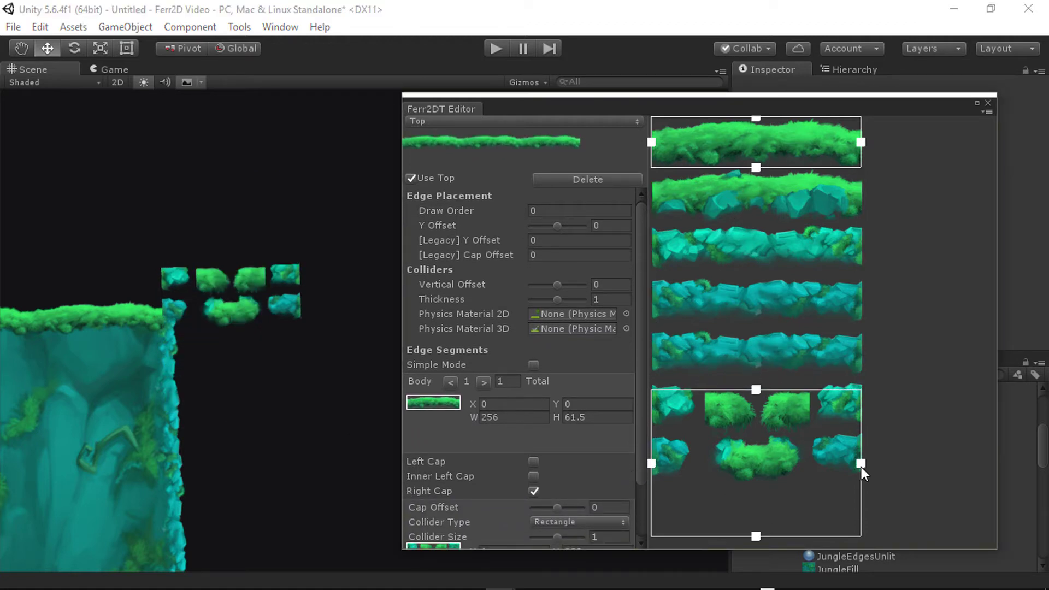
drag(861, 467, 758, 497)
drag(706, 537, 697, 419)
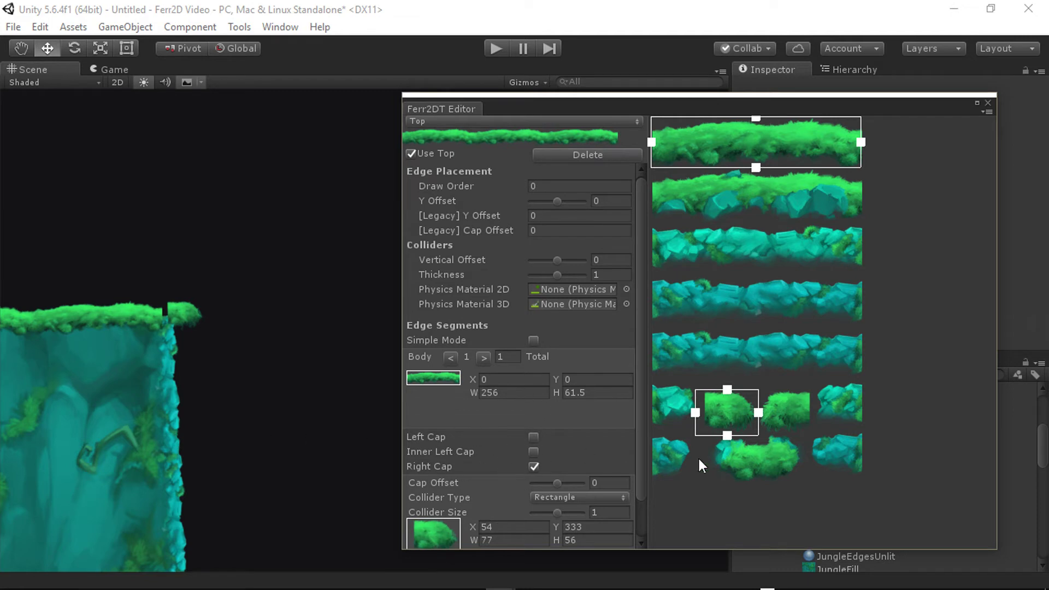
Set the Right Cap's height to 61.5 and align its region with the grass body, at about X 67, Y 319.4 and 64 wide
scroll(588, 451, down, 3)
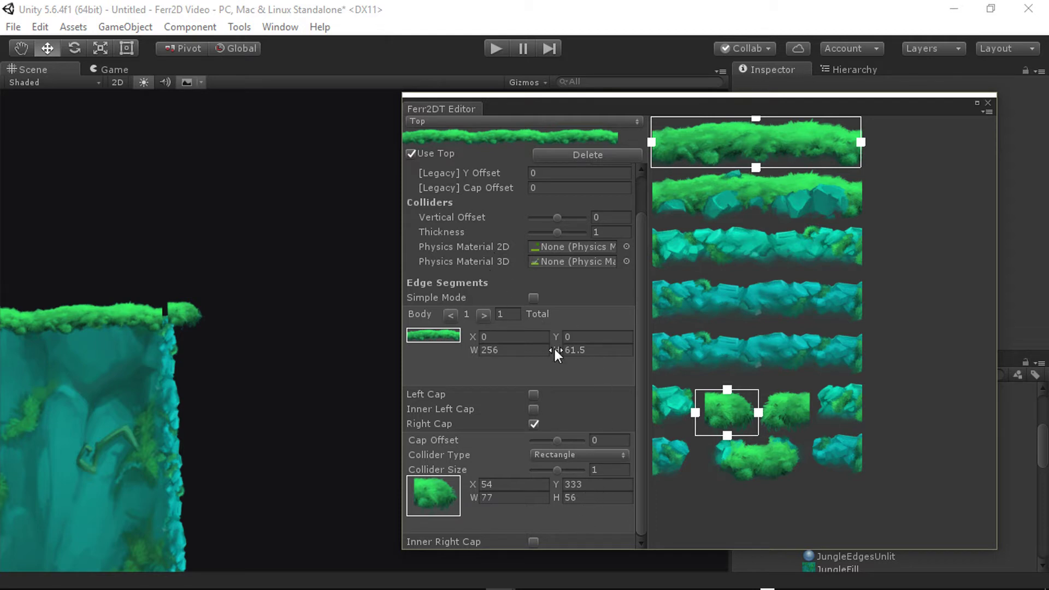
click(600, 350)
click(585, 346)
click(593, 499)
text(61.5)
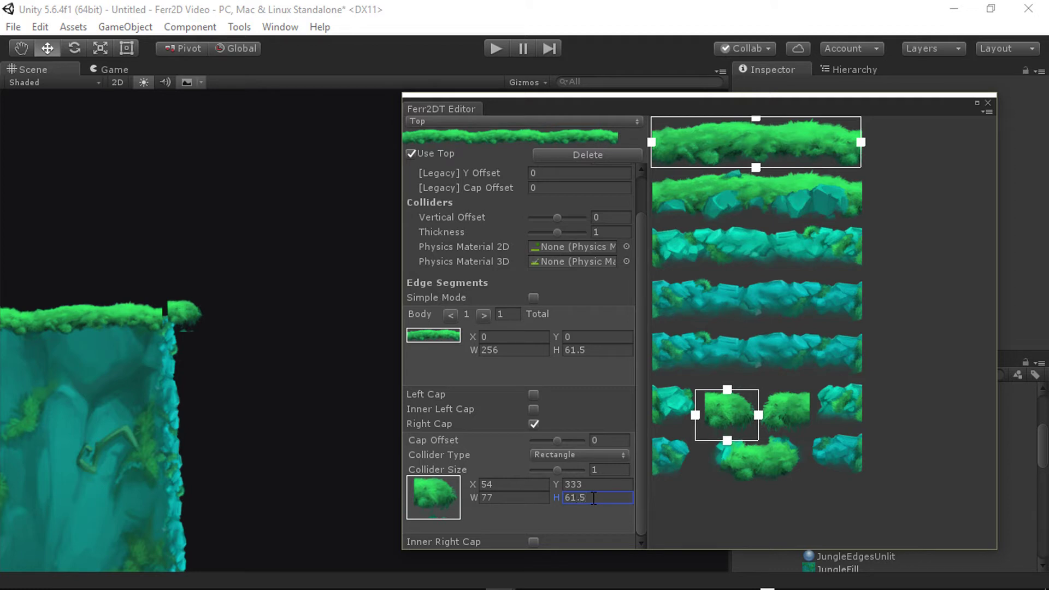
right_drag(211, 414, 230, 373)
key(w)
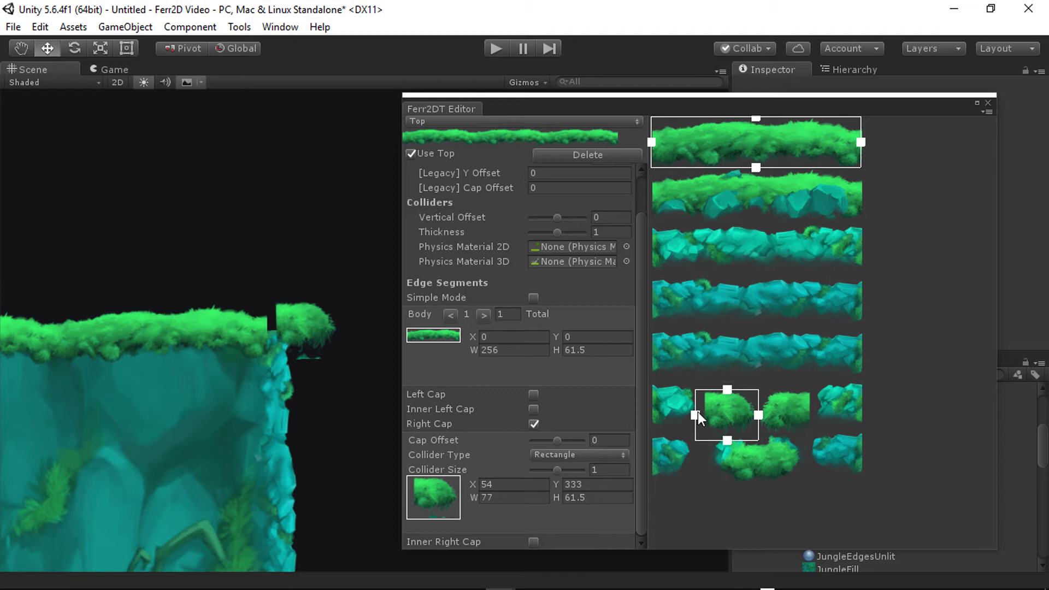
drag(697, 413, 707, 418)
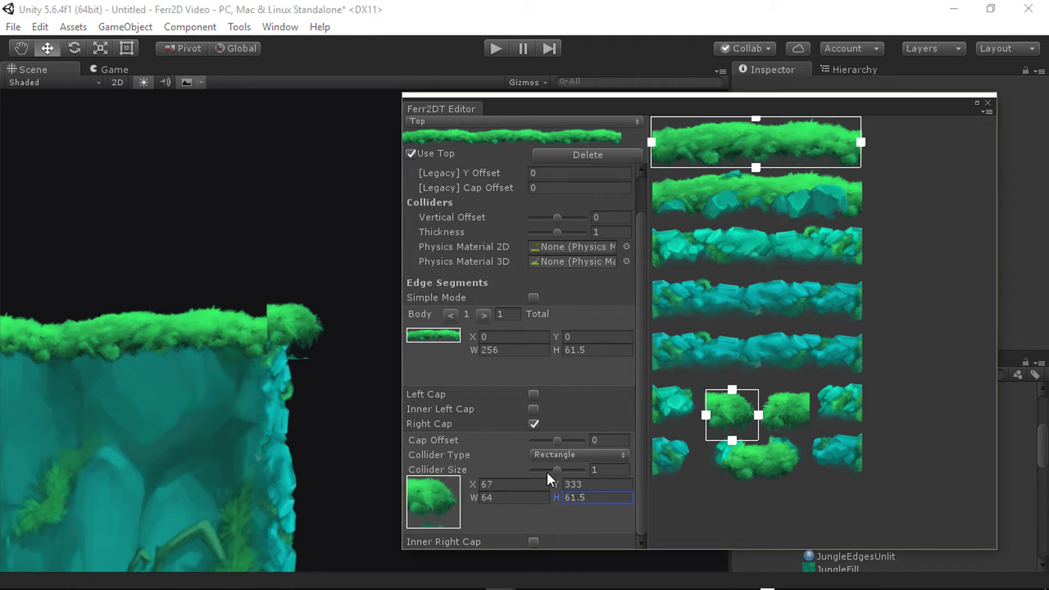
drag(556, 484, 536, 483)
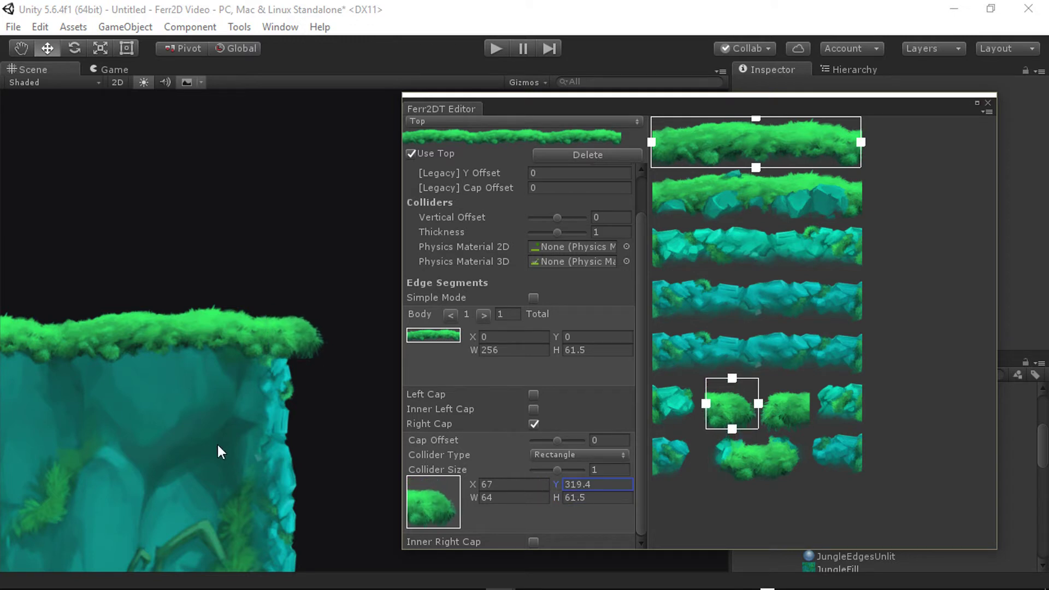
Extend the Top edge's body region to a height of 63.5 and set the Right Cap's height to 63.5
scroll(217, 442, down, 3)
middle_drag(270, 432, 277, 429)
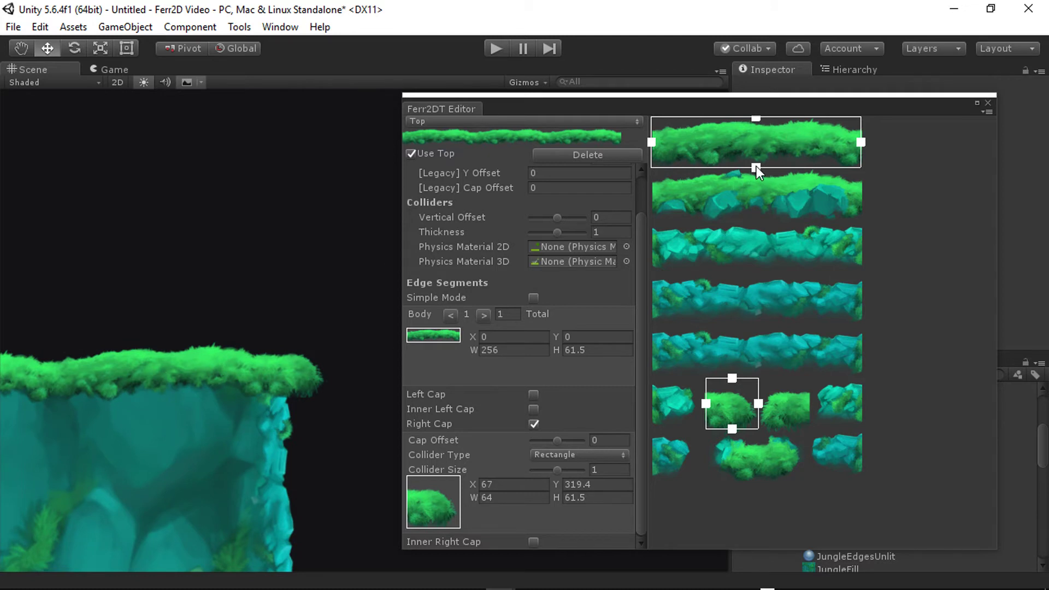
drag(756, 166, 755, 169)
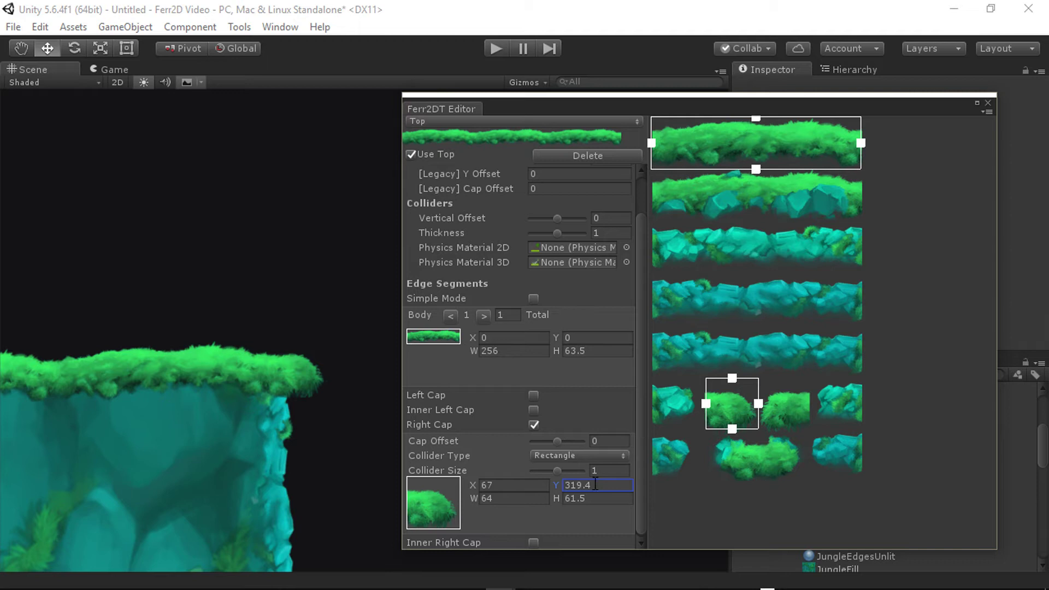
click(605, 500)
text(63.5)
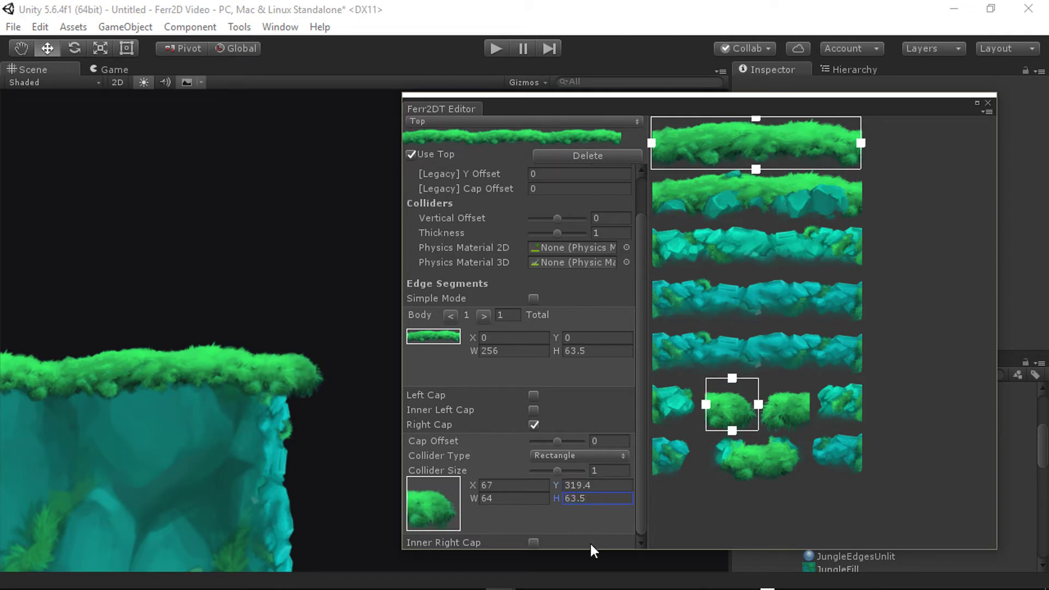
right_drag(303, 374, 373, 416)
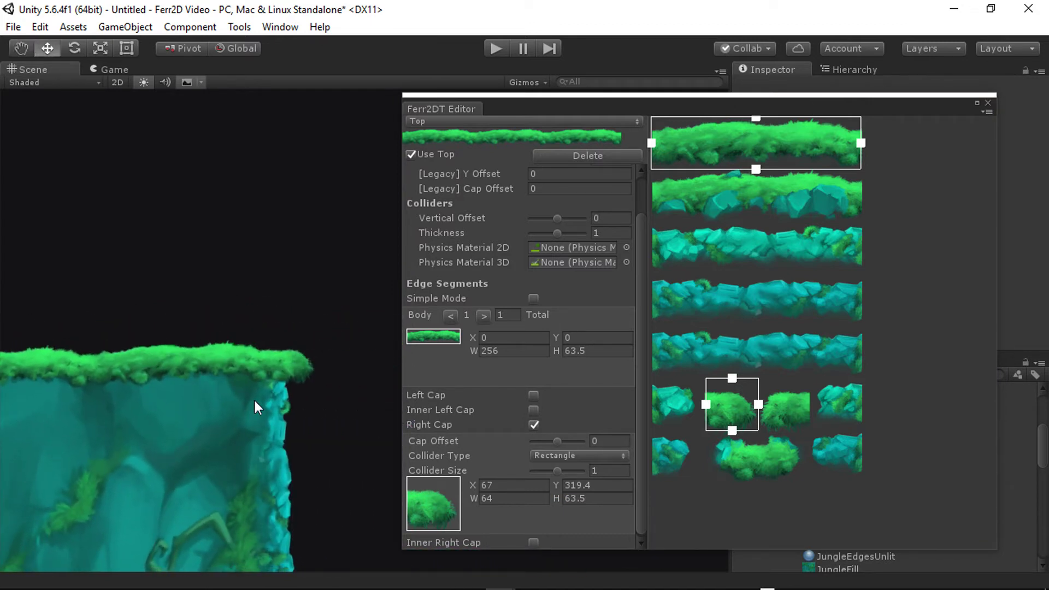
Enable the Left Cap, start its region at the second small grass clump at about X 135, Y 323, and set its height to 63.5
scroll(497, 514, down, 1)
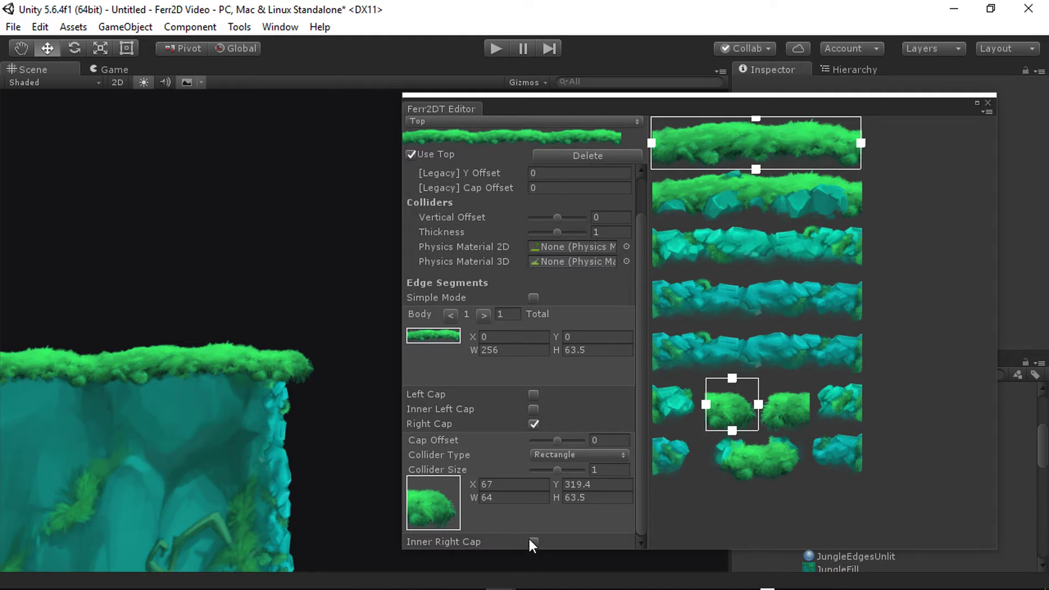
click(534, 394)
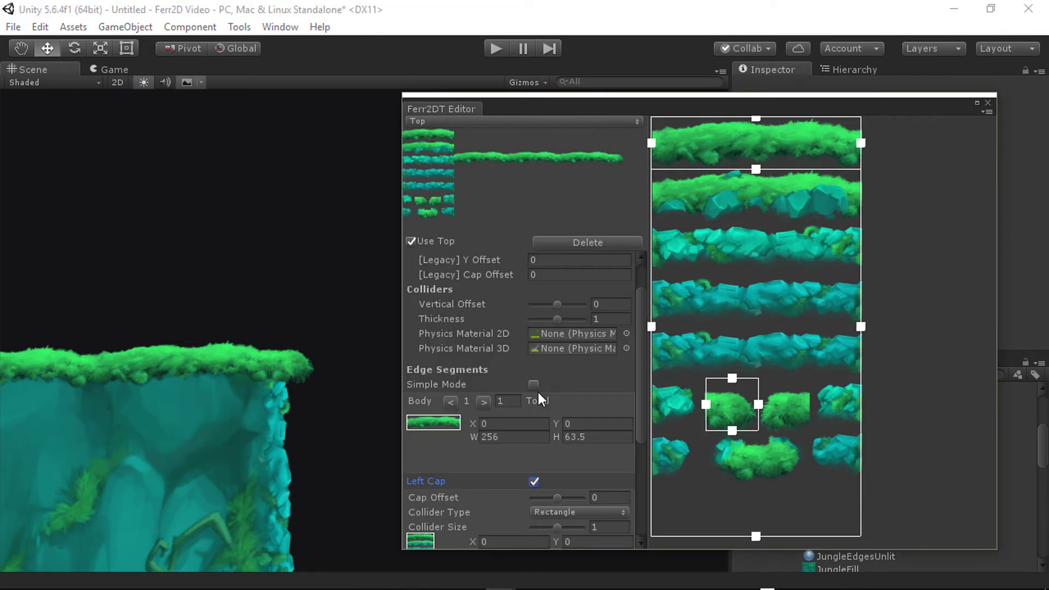
drag(771, 281, 863, 519)
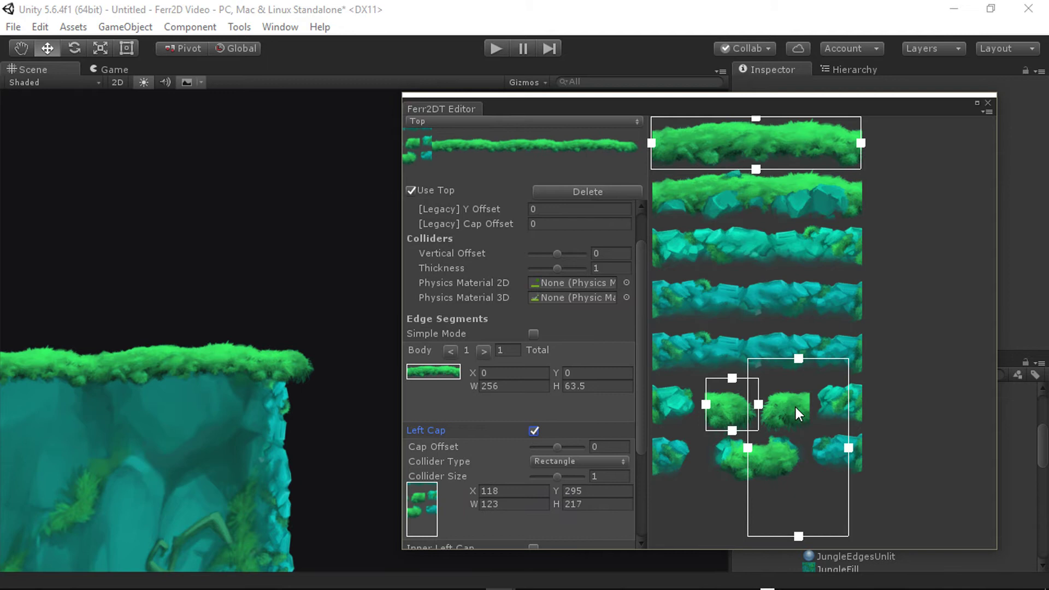
drag(796, 408, 808, 431)
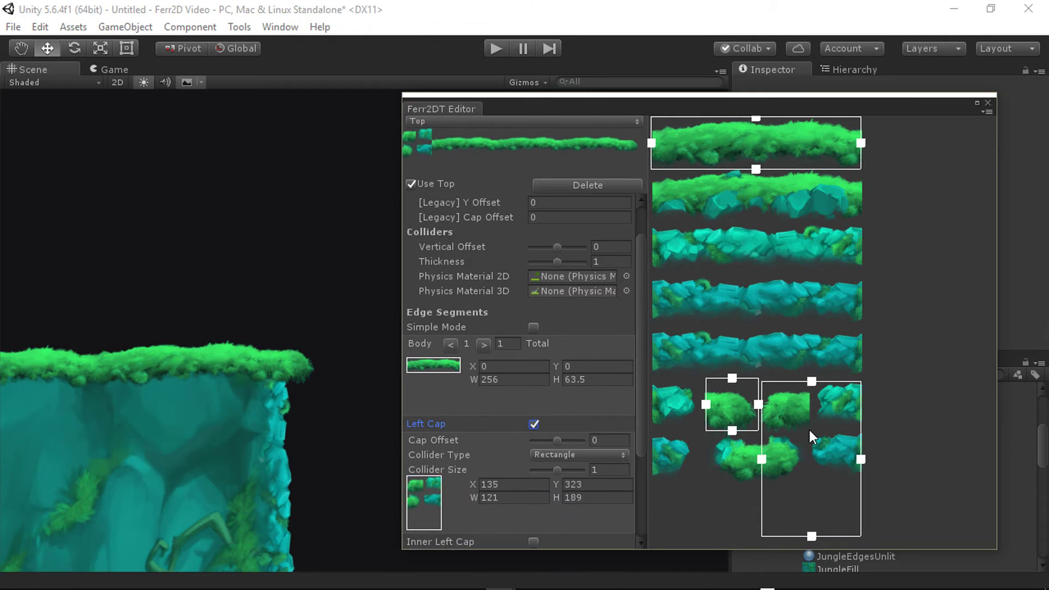
click(606, 497)
text(63)
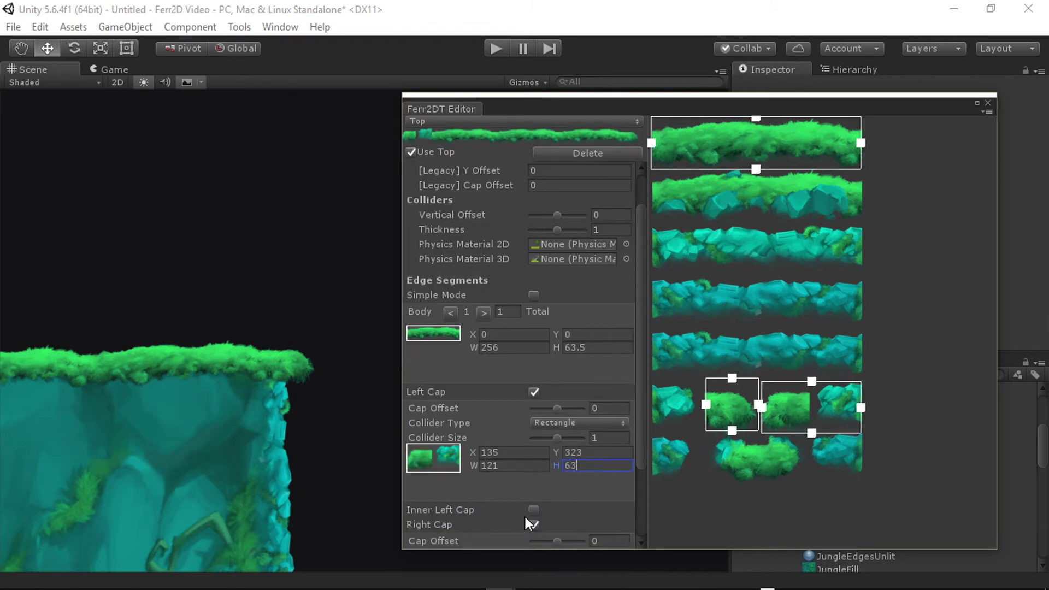
text(.5)
Narrow the Left Cap region to the second small grass clump, at X 125, Y 325 and 66 wide
scroll(218, 390, down, 5)
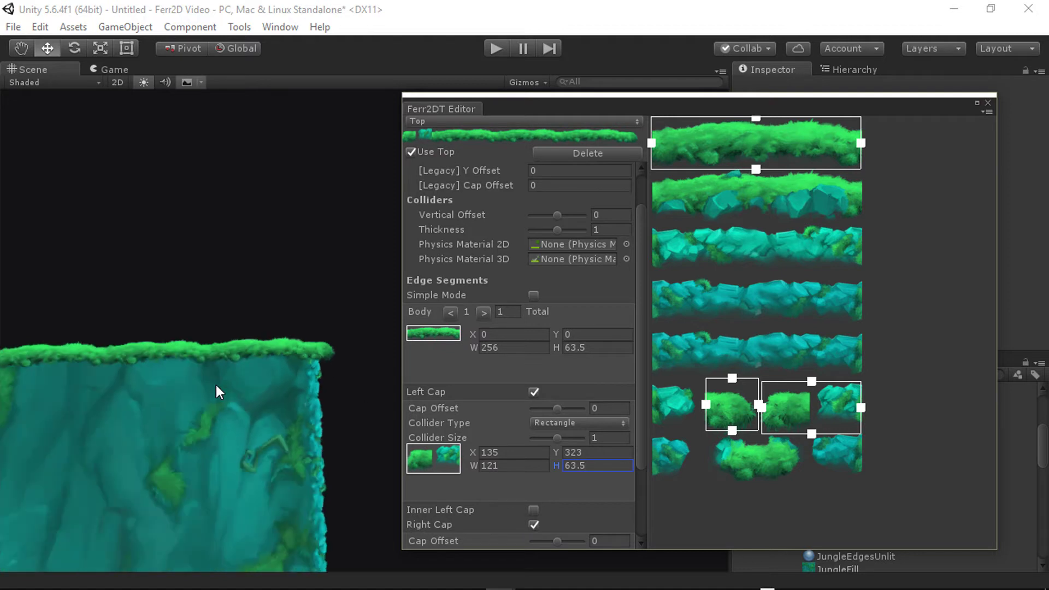
right_drag(215, 391, 178, 400)
key(w)
alt+drag(179, 400, 205, 428)
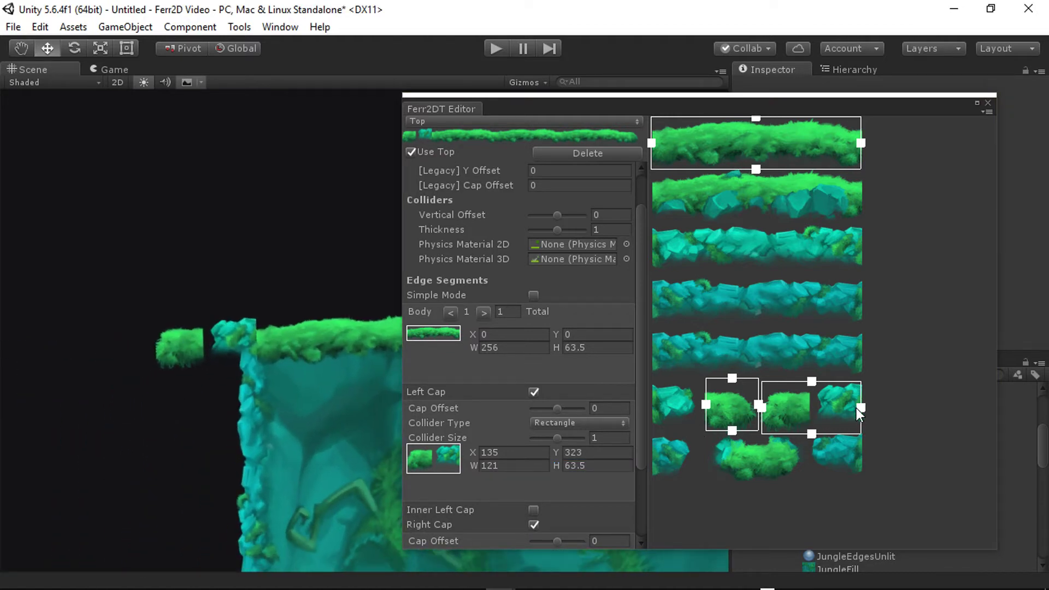
drag(857, 409, 811, 416)
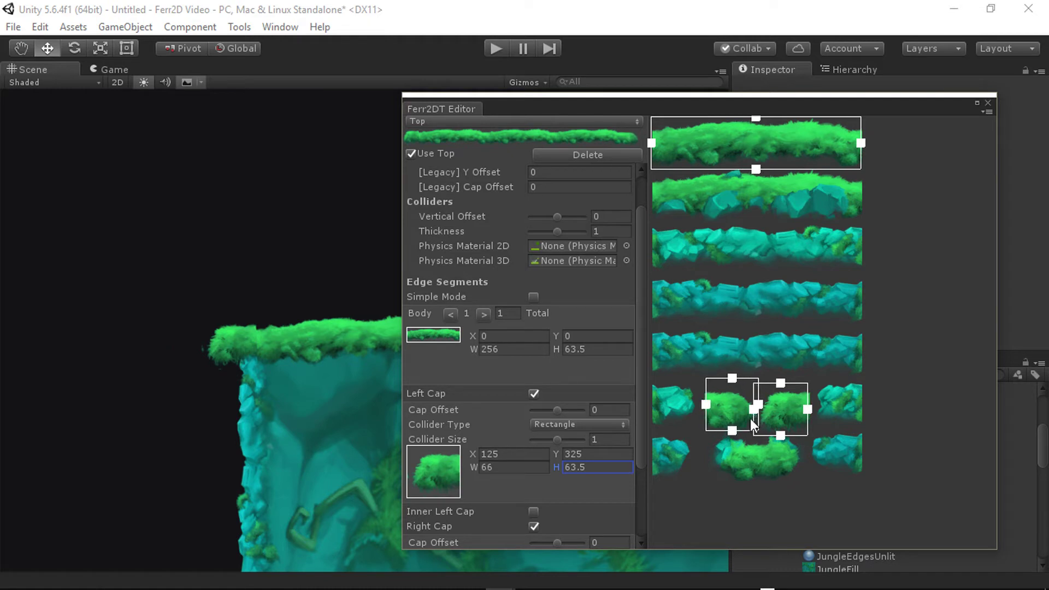
Align the Left Cap region with the grass body, at about X 127.2, Y 320.6, 63.2 wide and 59.5 high
drag(780, 383, 781, 386)
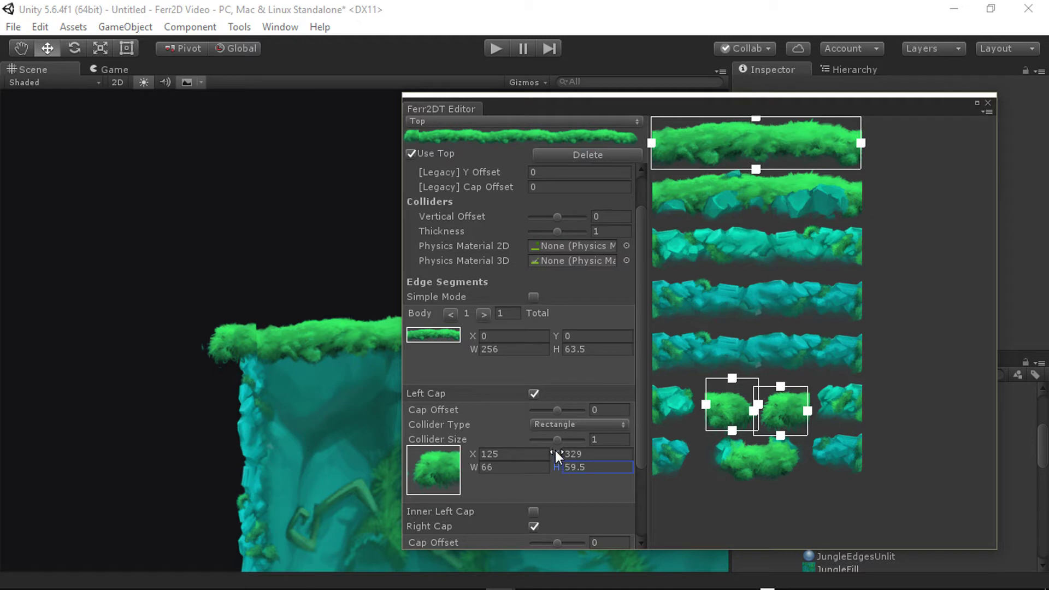
drag(555, 451, 543, 454)
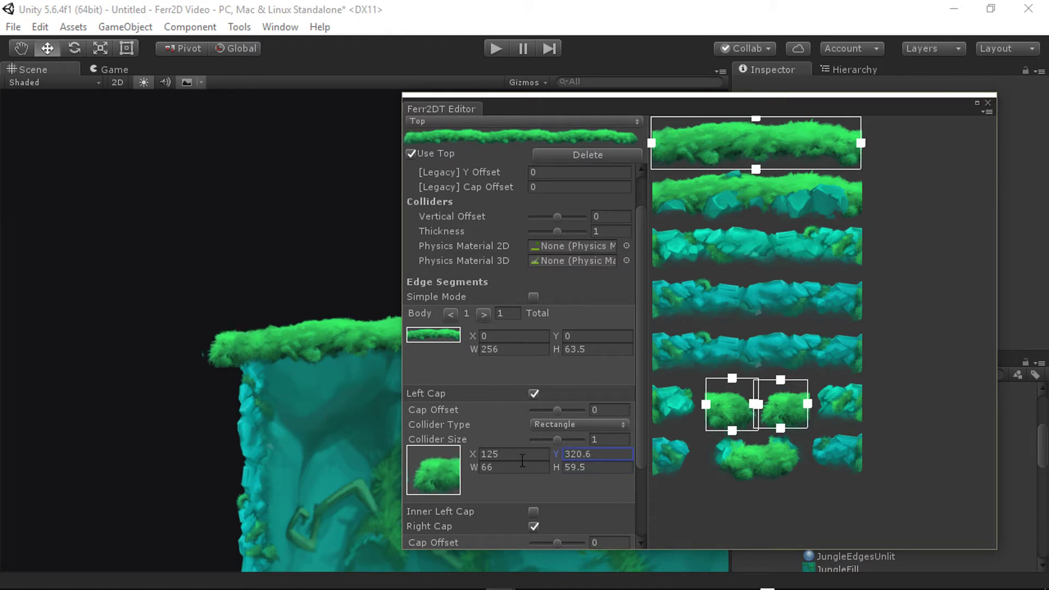
drag(474, 468, 484, 451)
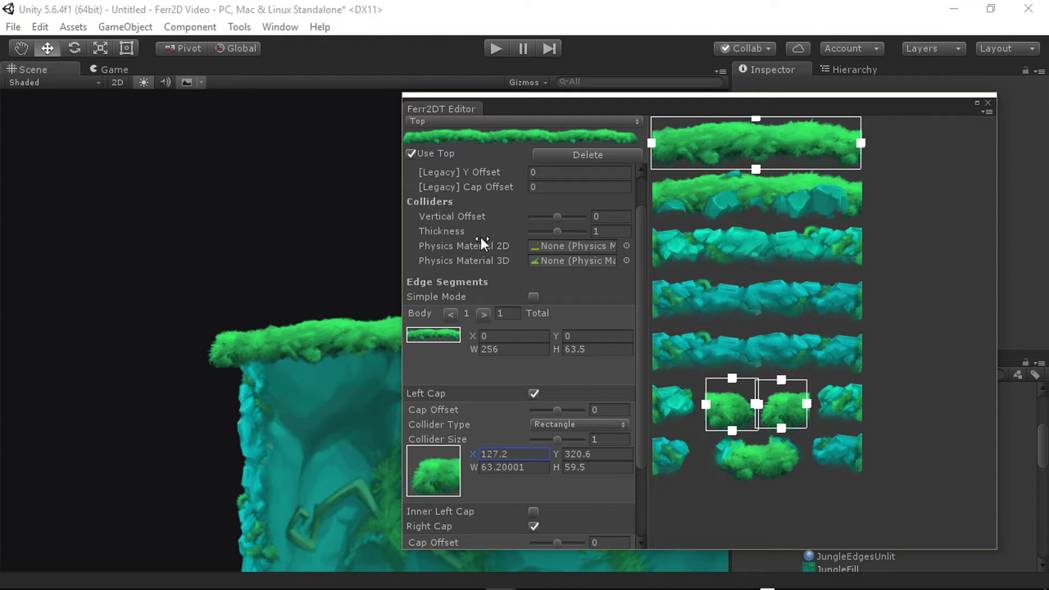
Set the Left Cap's Cap Offset to about -0.37 to pull it in at the terrain's corner
alt+drag(274, 436, 248, 444)
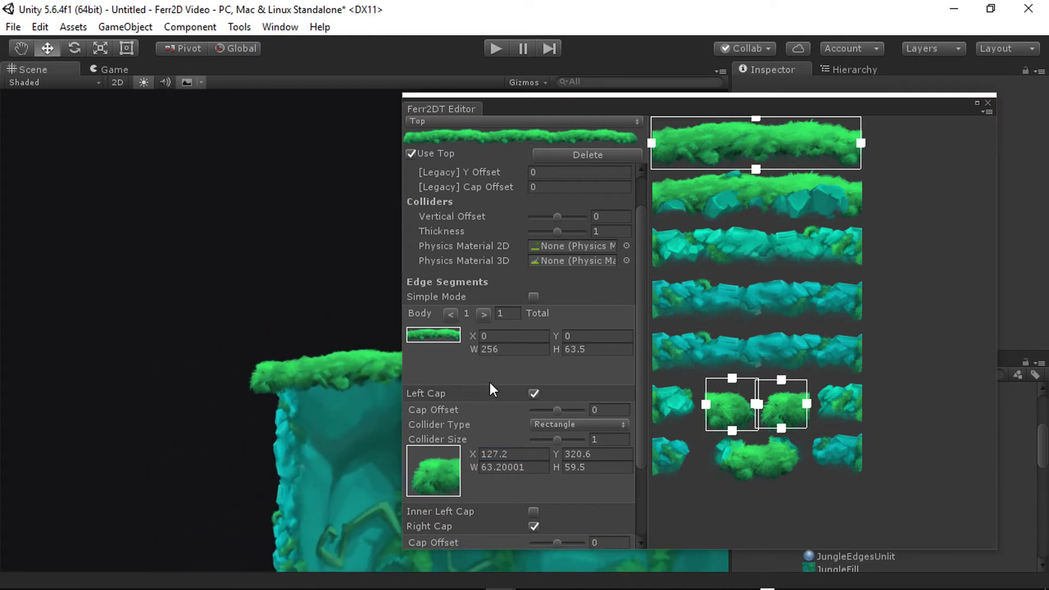
alt+drag(261, 382, 131, 343)
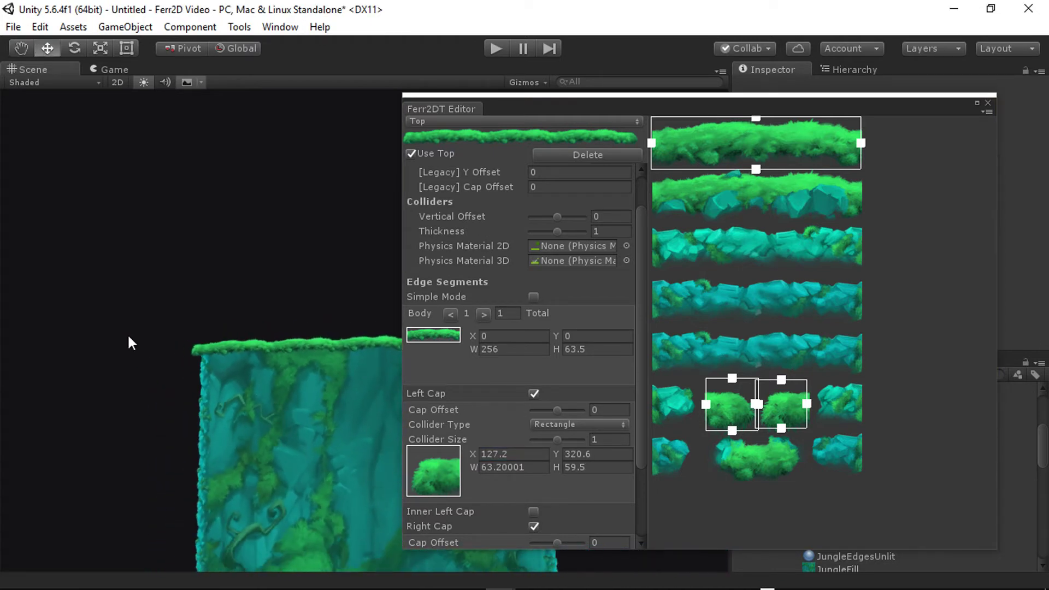
mouse_move(274, 399)
alt+mouse_down()
mouse_move(263, 403)
mouse_move(272, 416)
alt+mouse_up()
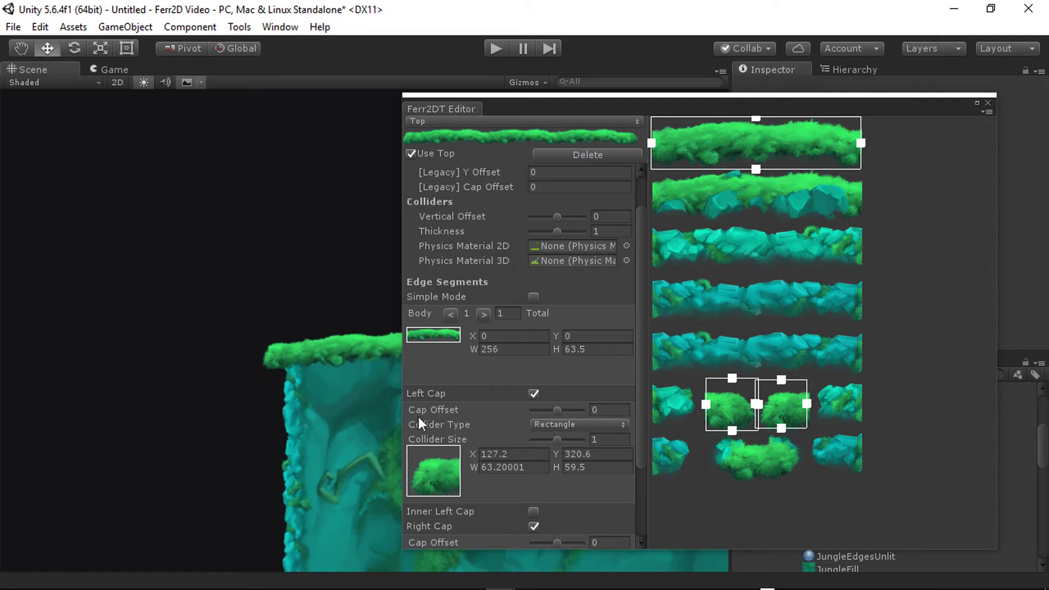
drag(556, 412, 549, 408)
Set the Right Cap's Cap Offset to about -0.3 to pull it in at the opposite corner
alt+drag(258, 440, 350, 417)
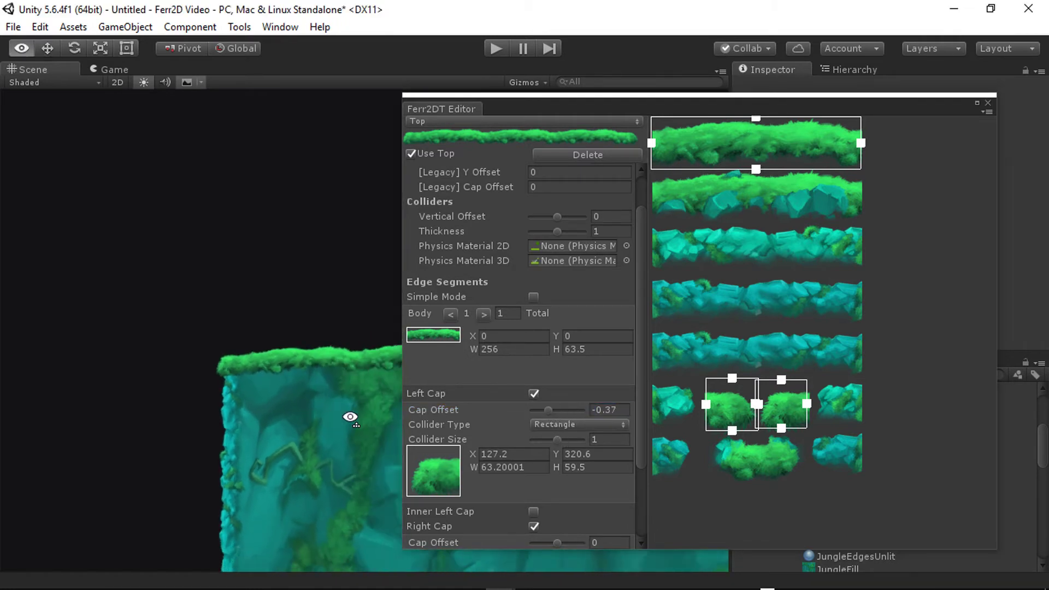
key(d)
right_drag(351, 417, 361, 419)
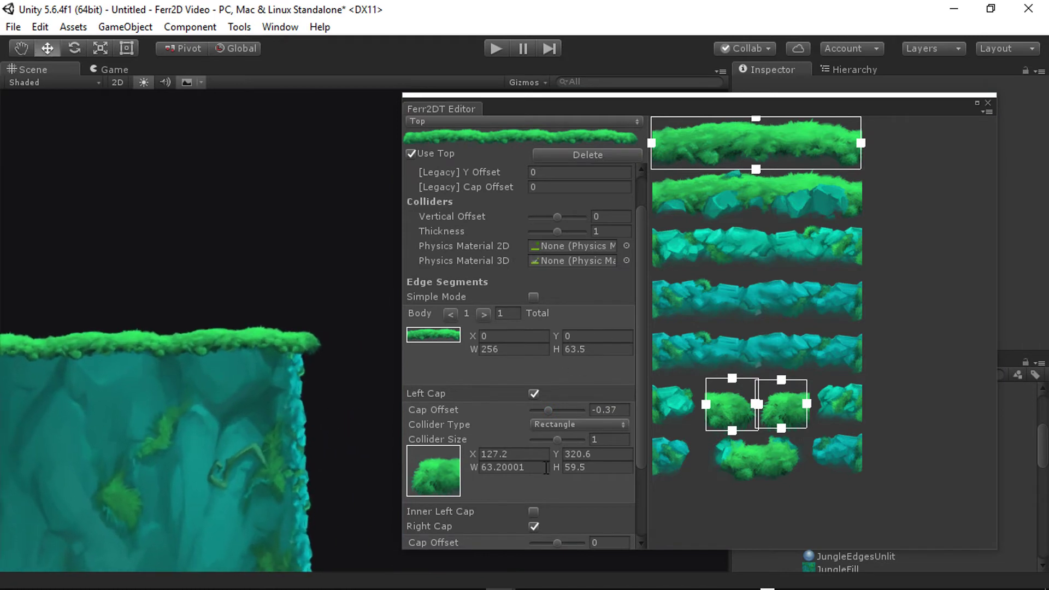
scroll(546, 468, down, 3)
drag(558, 438, 549, 445)
alt+drag(199, 461, 304, 450)
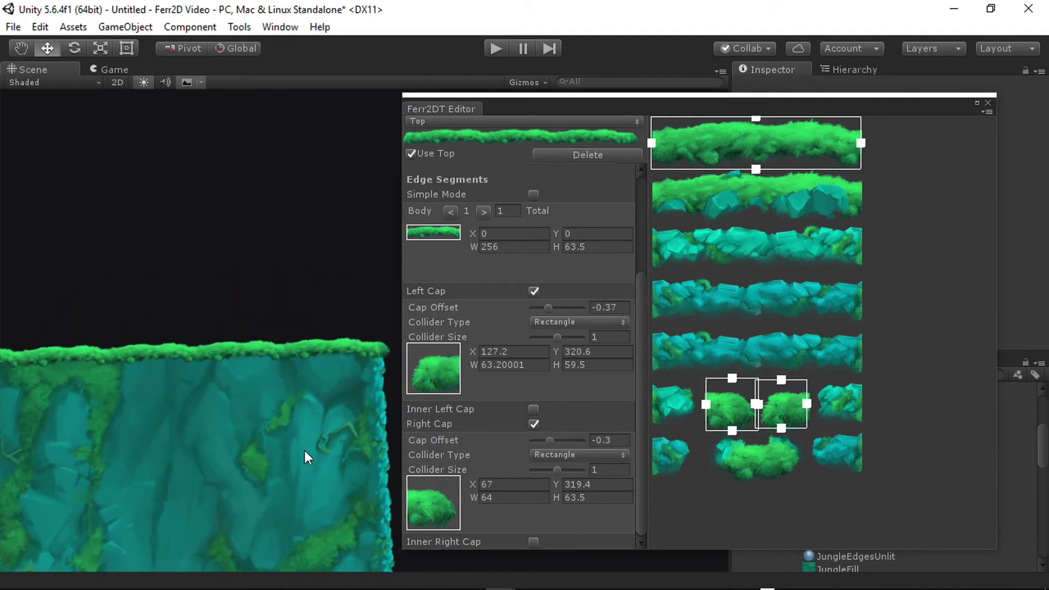
Select the terrain and add points along its upper edge to form a raised block with inner corners
click(283, 377)
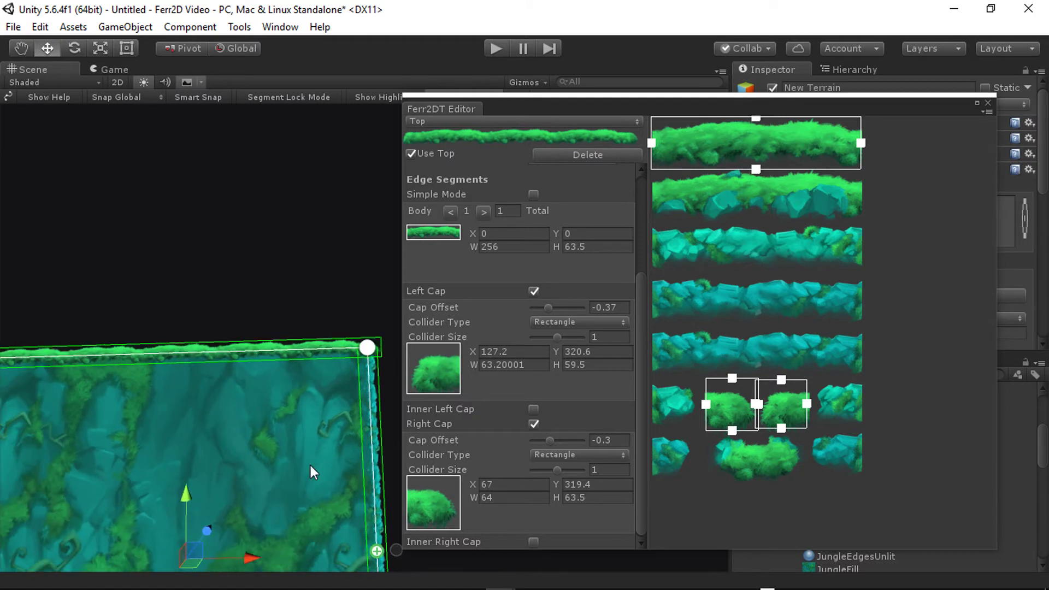
click(209, 353)
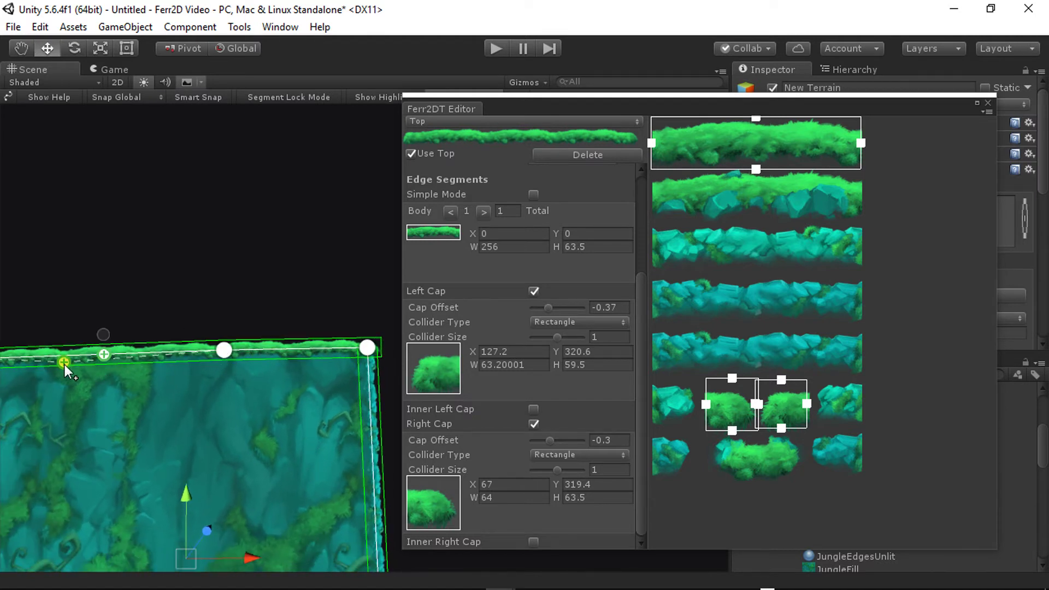
click(64, 364)
shift+click(64, 222)
shift+click(237, 214)
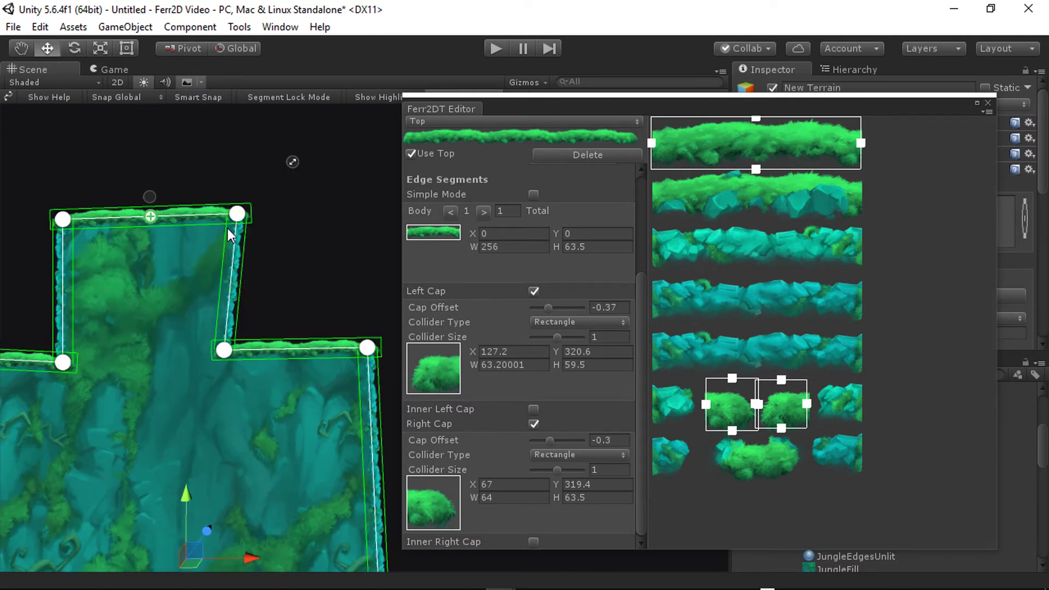
Deselect the terrain and examine how the block's side edge meets the lower grass ledge at the inner corner
click(342, 249)
alt+drag(343, 249, 330, 271)
right_drag(331, 271, 330, 271)
key(w)
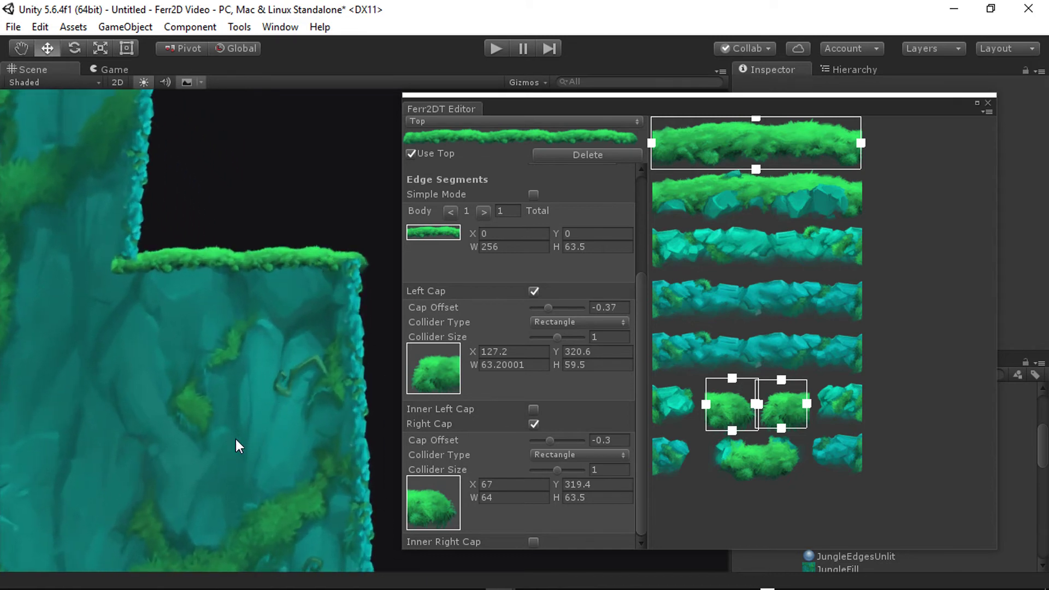
key(e)
right_drag(236, 439, 158, 477)
click(272, 435)
key(w)
right_drag(259, 338, 229, 329)
click(315, 310)
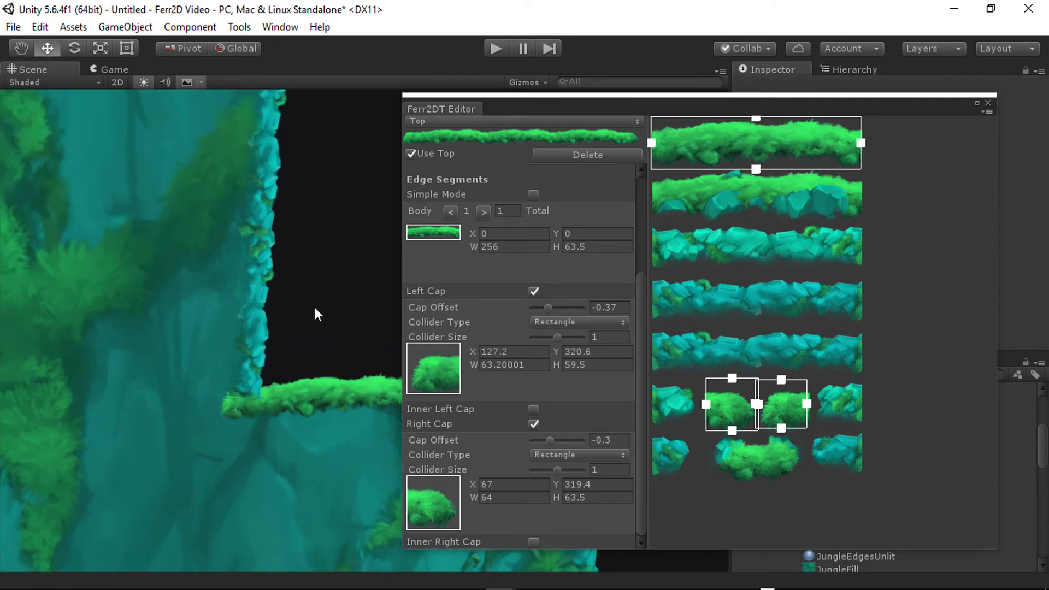
right_drag(218, 447, 248, 459)
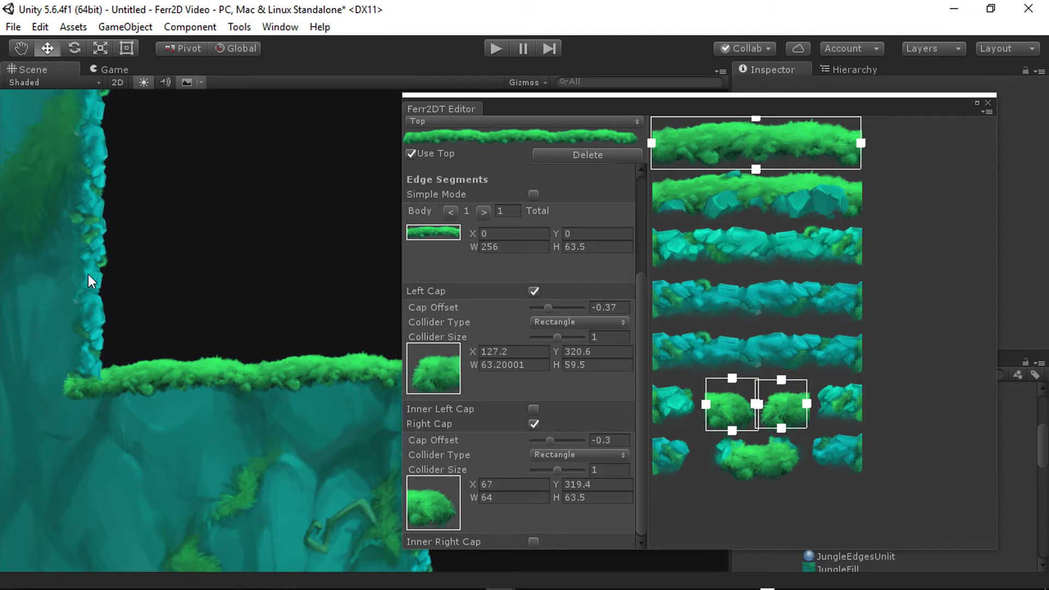
right_drag(151, 417, 189, 402)
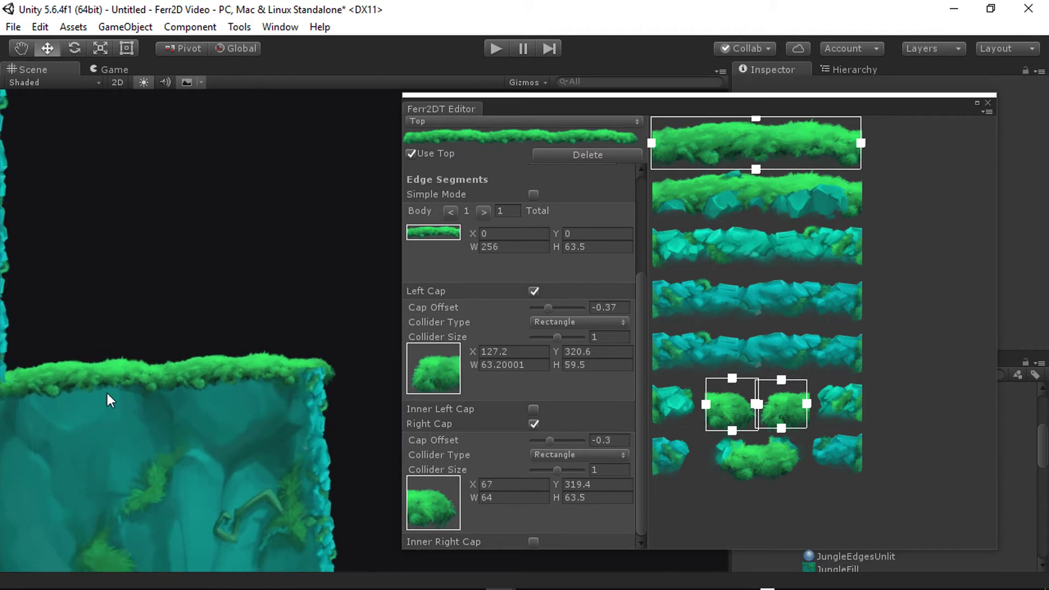
right_drag(174, 474, 145, 475)
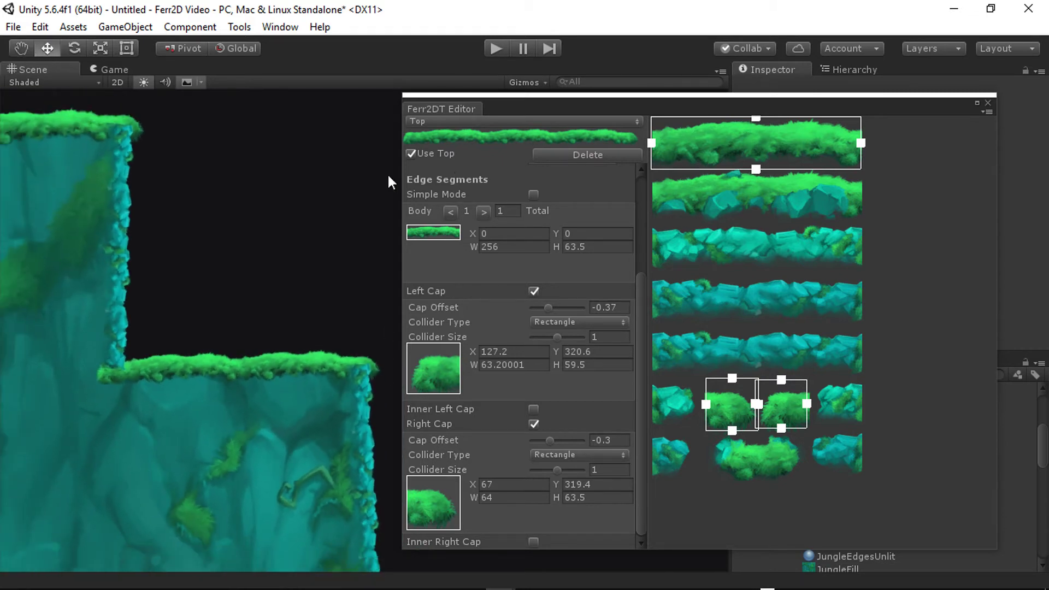
Set the Draw Order of the Left and Right edges to 2
click(437, 118)
click(437, 158)
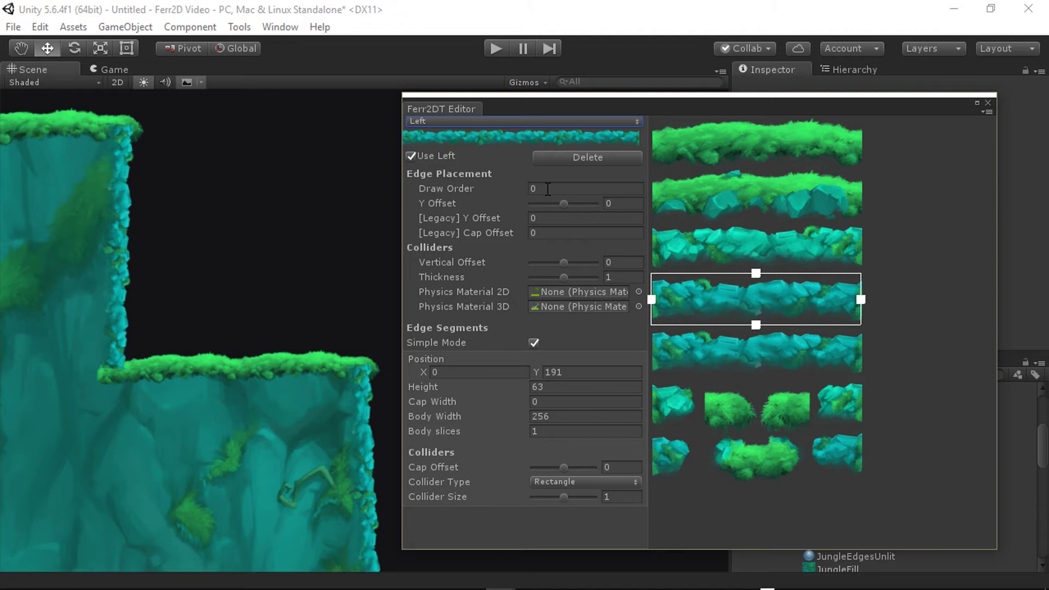
click(561, 187)
text(2)
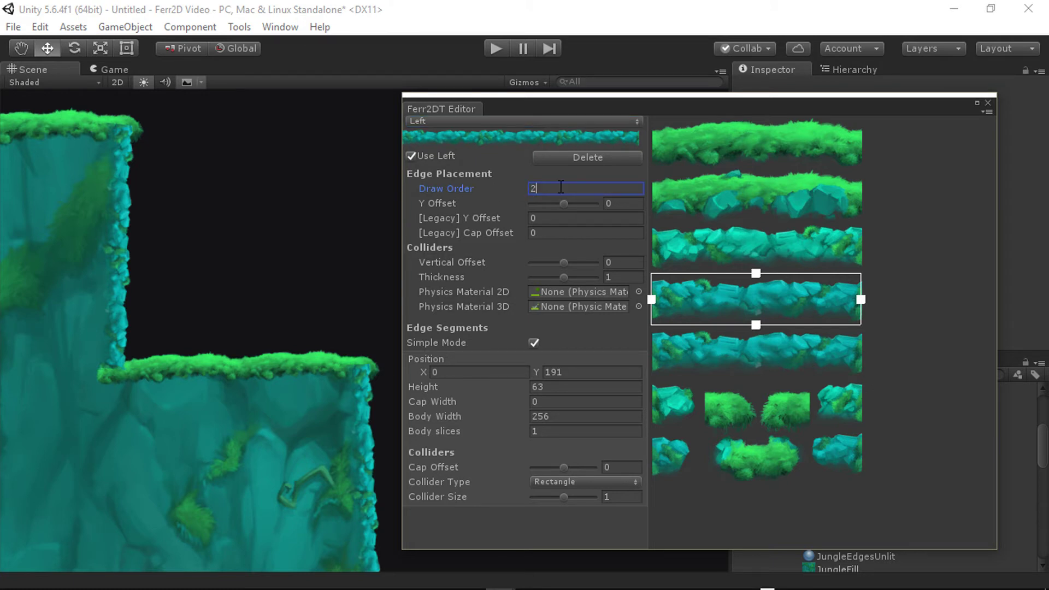
click(476, 123)
click(445, 175)
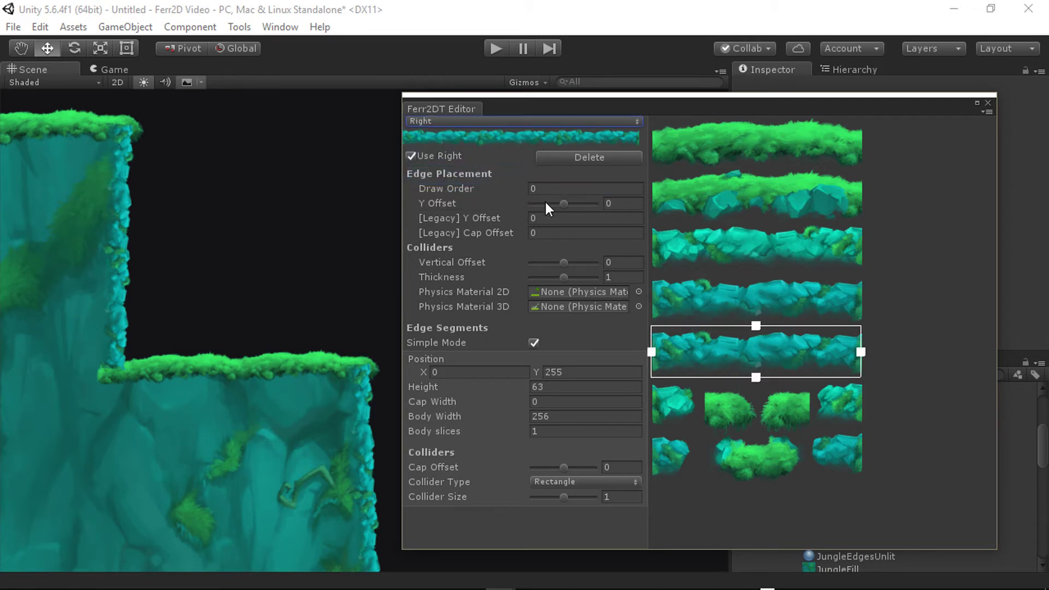
text(2)
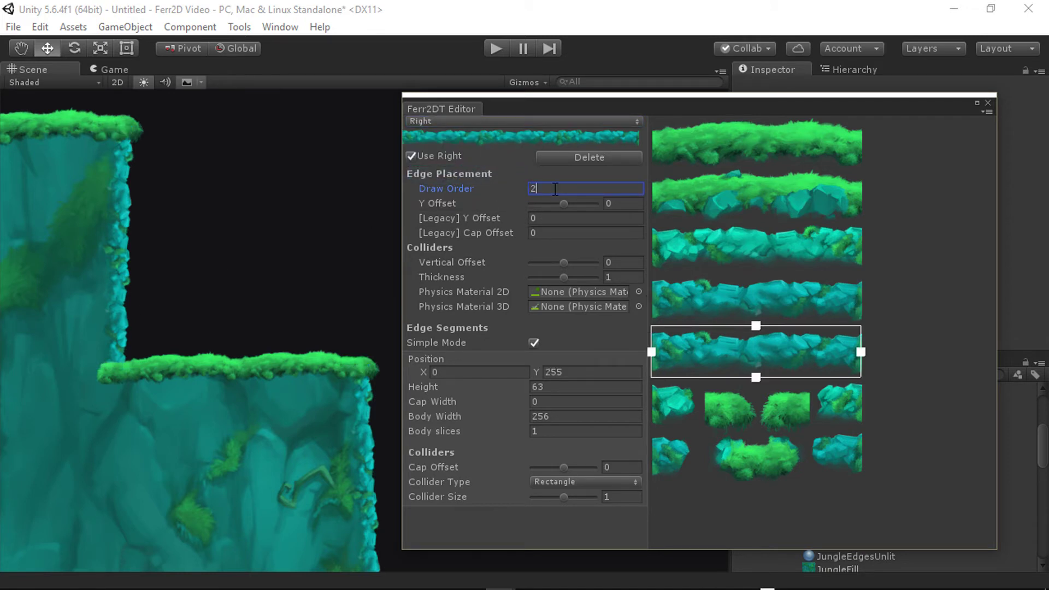
click(265, 298)
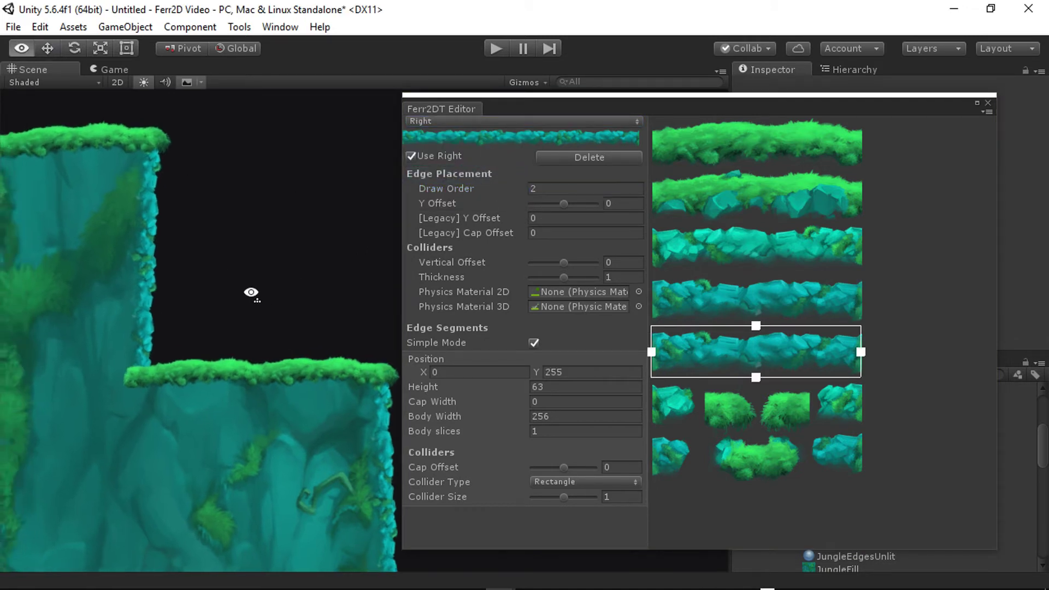
Set the Bottom edge's Draw Order to 1
click(499, 122)
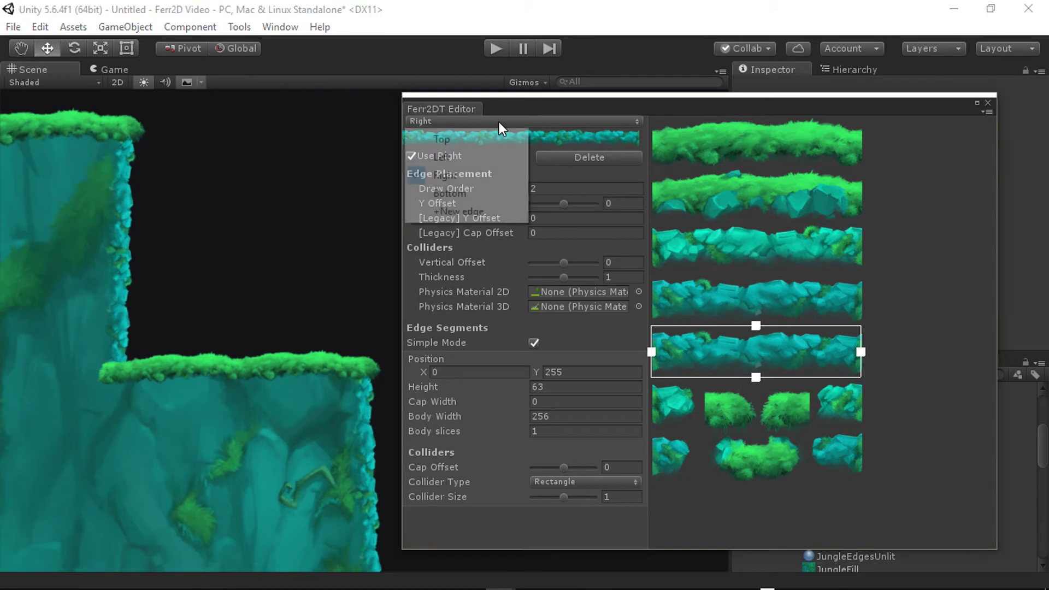
click(460, 194)
click(564, 186)
text(1)
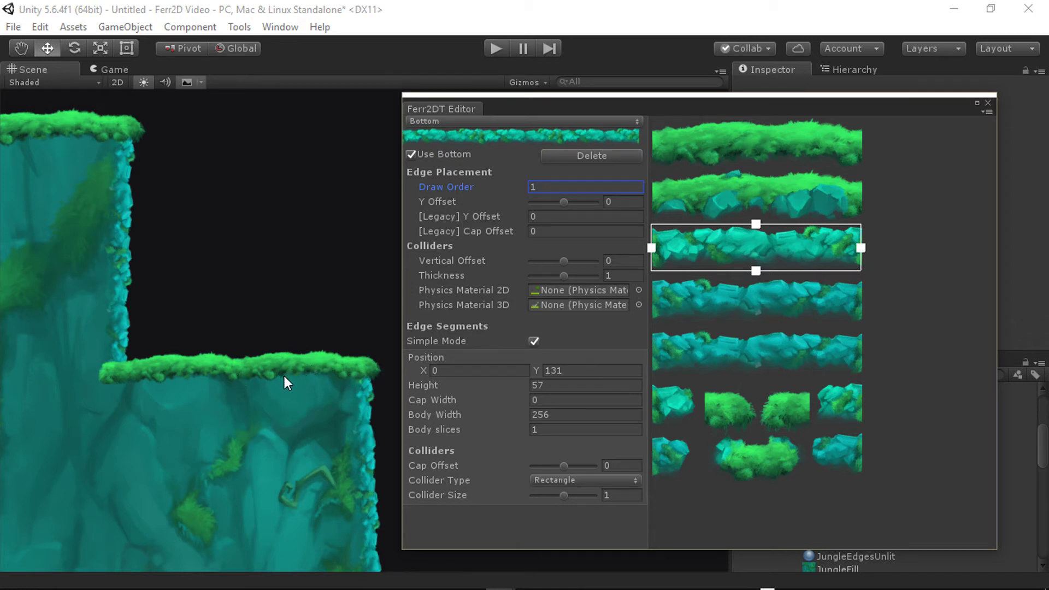
mouse_move(209, 379)
right_down()
mouse_move(224, 390)
mouse_move(224, 419)
mouse_move(196, 407)
mouse_move(193, 454)
mouse_move(199, 436)
mouse_move(179, 474)
right_up()
key(w)
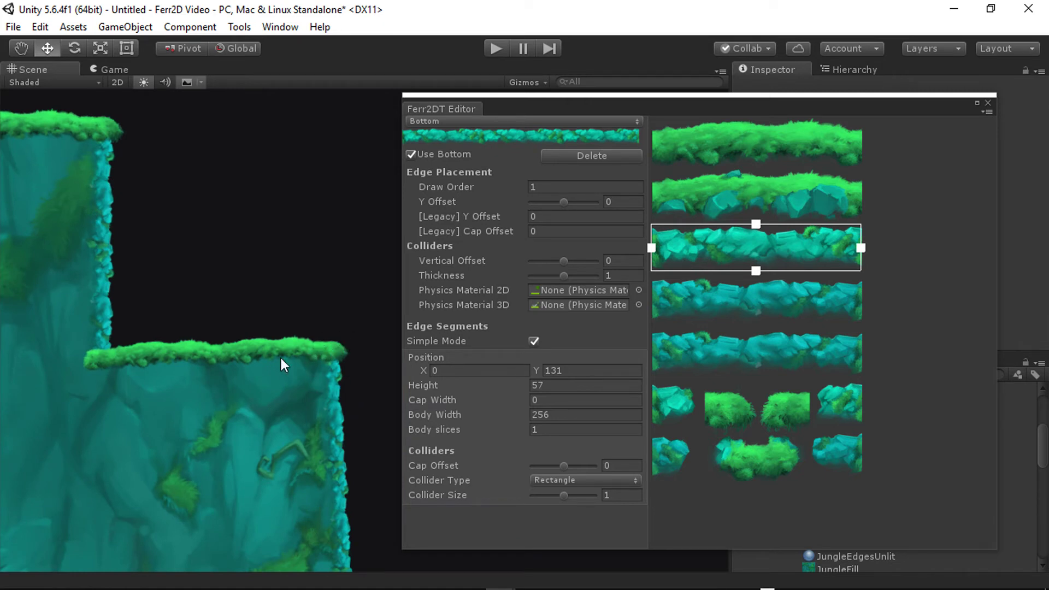
right_drag(281, 358, 243, 418)
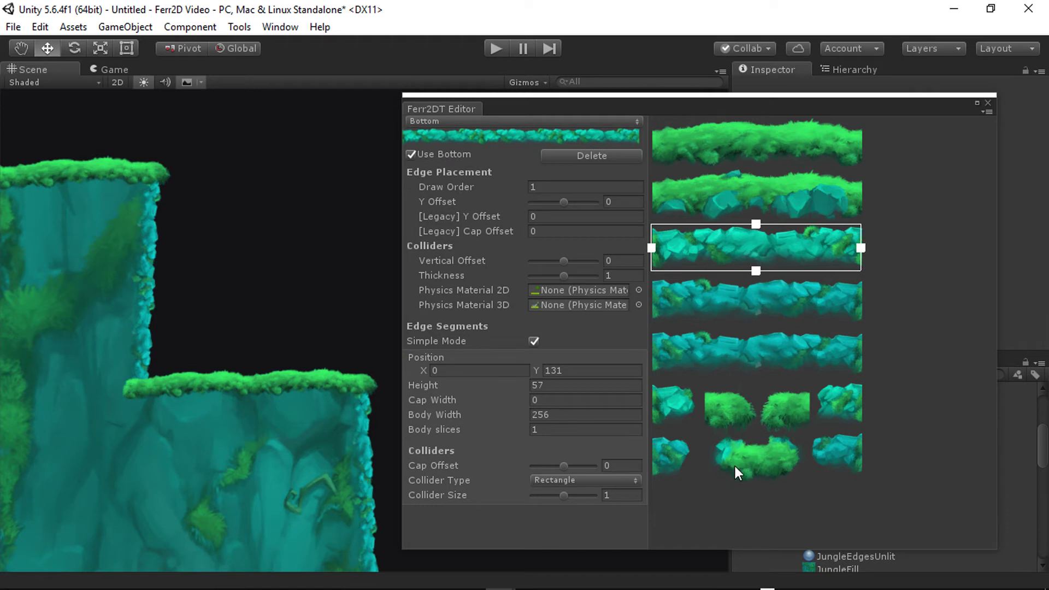
right_drag(197, 395, 183, 394)
Enable the Top edge's Inner Left Cap and fit its region, about 59 by 62, around the left half of the lowest grass clump
click(452, 122)
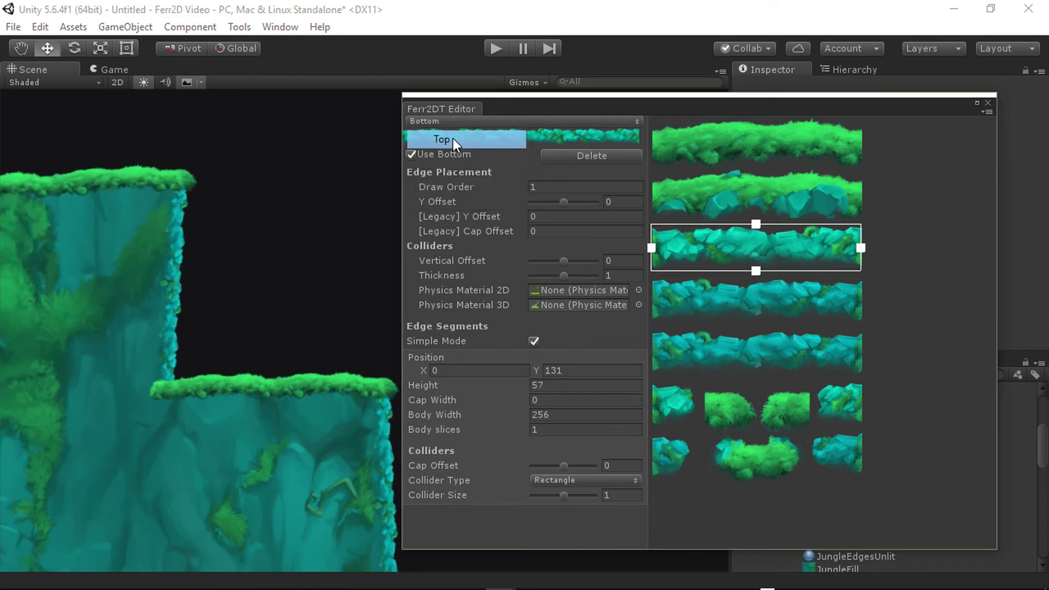
click(453, 138)
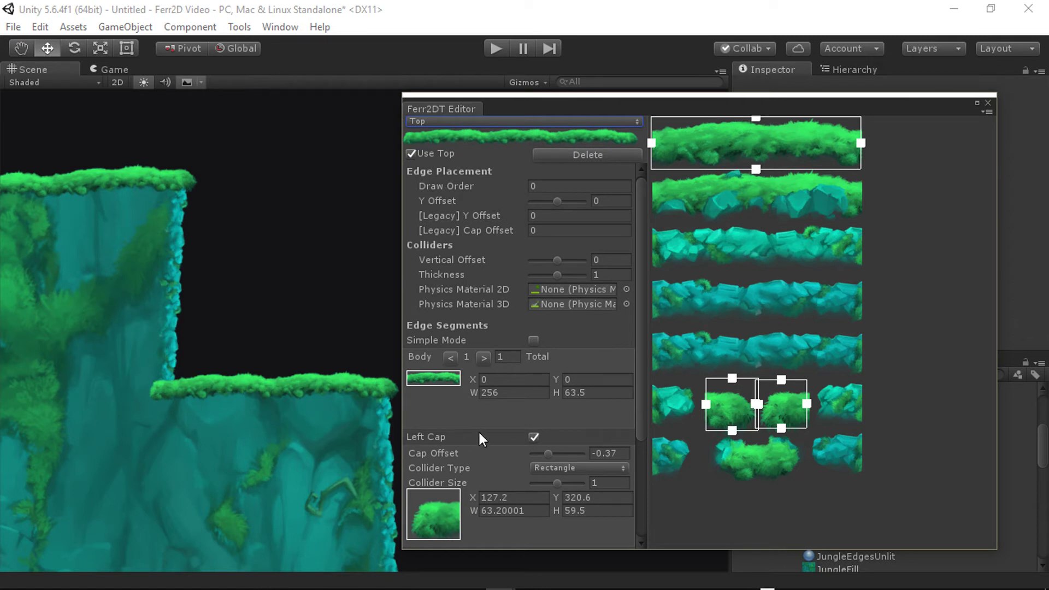
scroll(175, 412, up, 5)
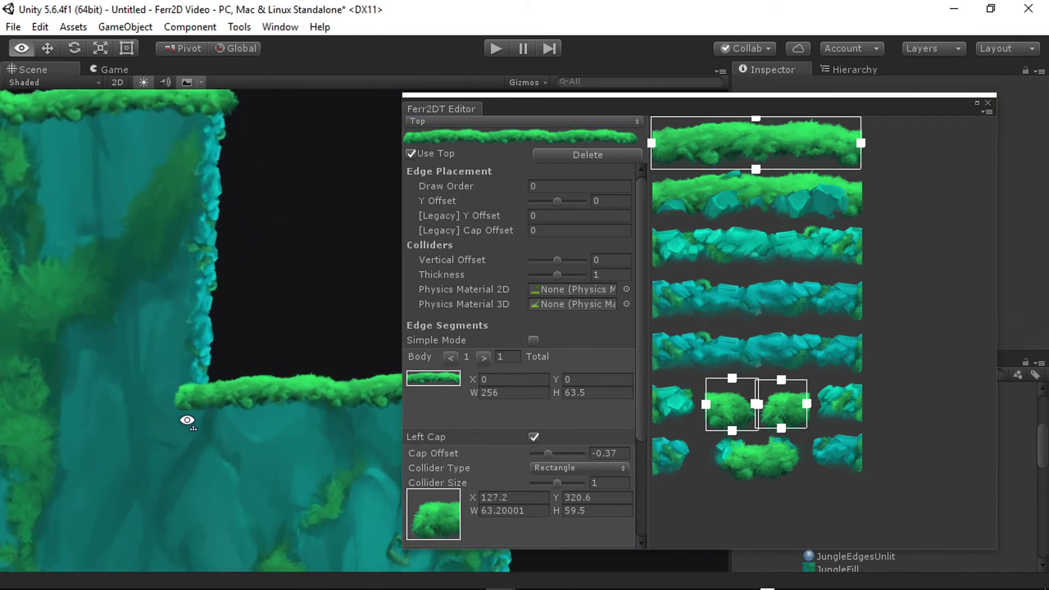
scroll(463, 411, down, 4)
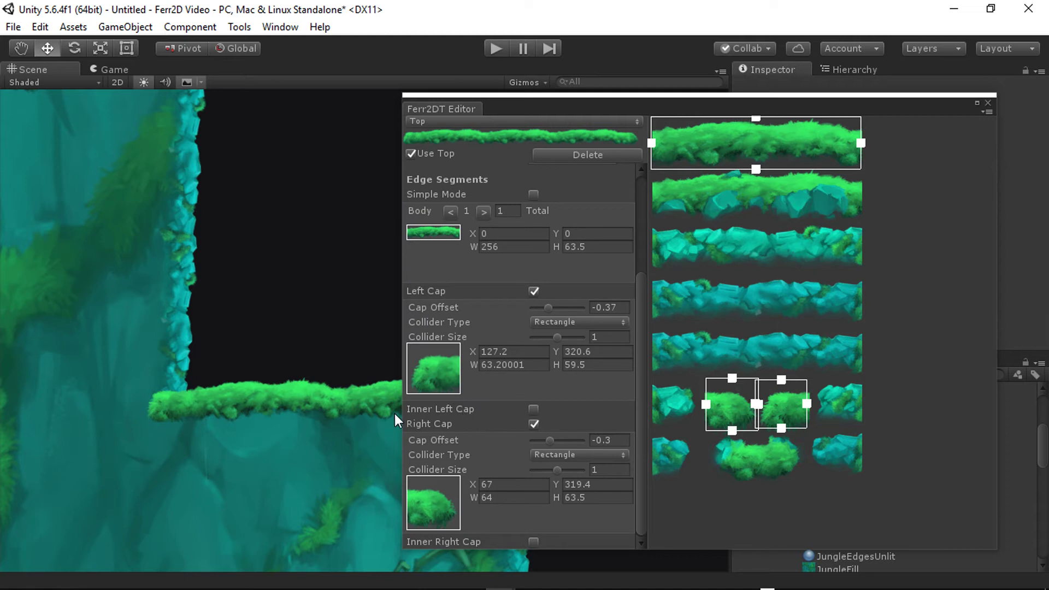
click(534, 410)
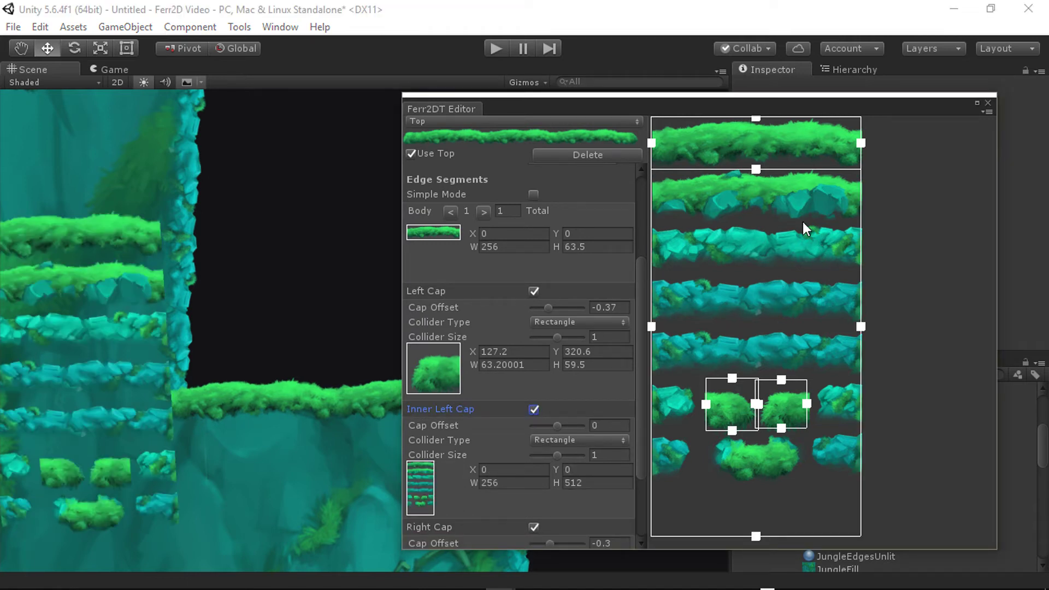
drag(803, 227, 702, 537)
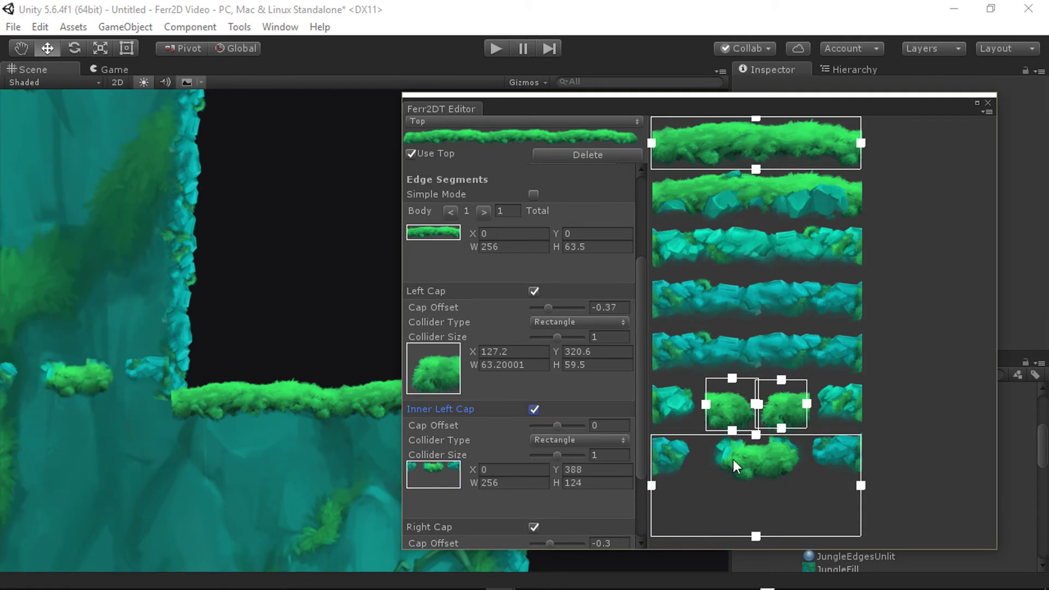
drag(860, 487, 753, 509)
drag(704, 537, 701, 485)
drag(651, 460, 710, 460)
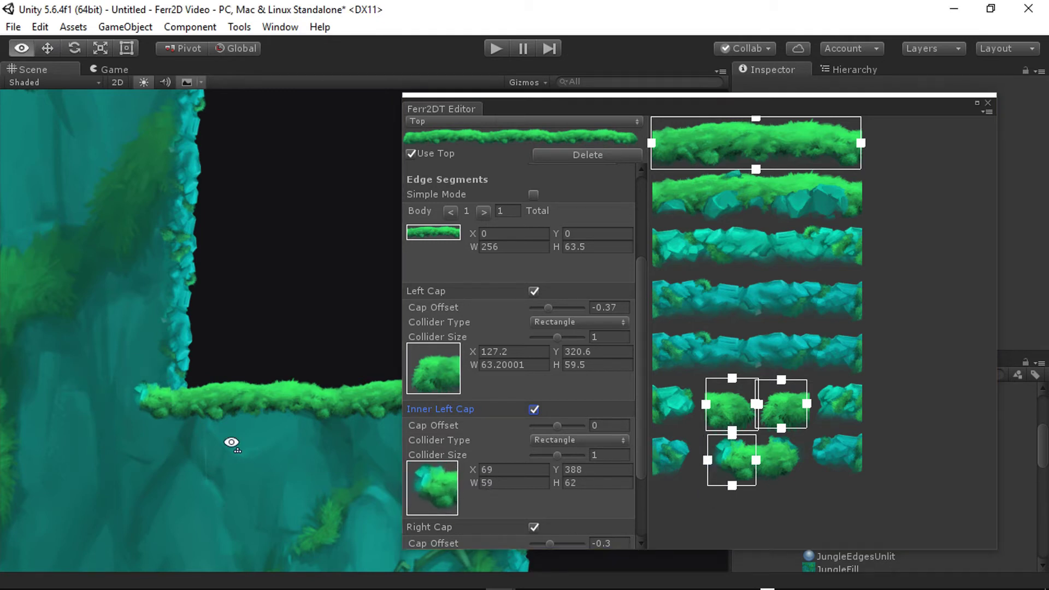
Set the Inner Left Cap's region Y to 384.3 and its Cap Offset to -0.57
scroll(241, 448, up, 5)
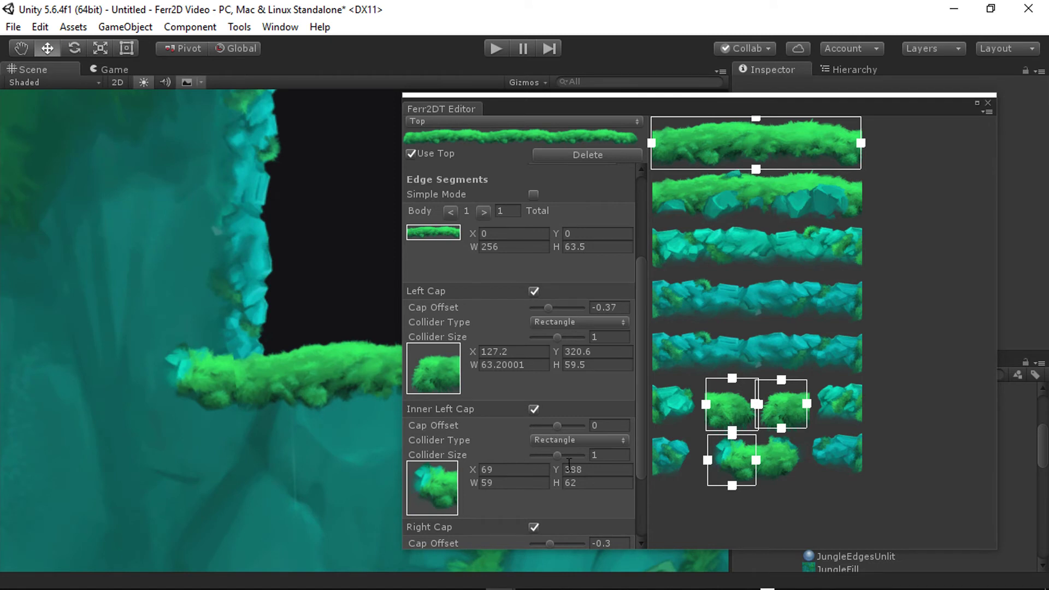
drag(558, 466, 549, 473)
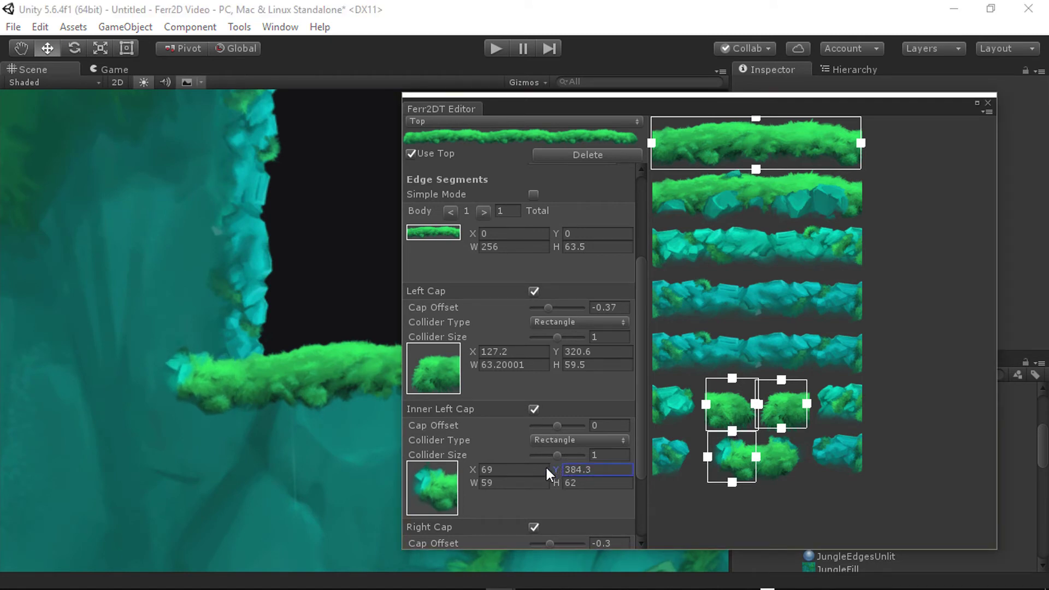
key(s)
right_drag(190, 465, 258, 432)
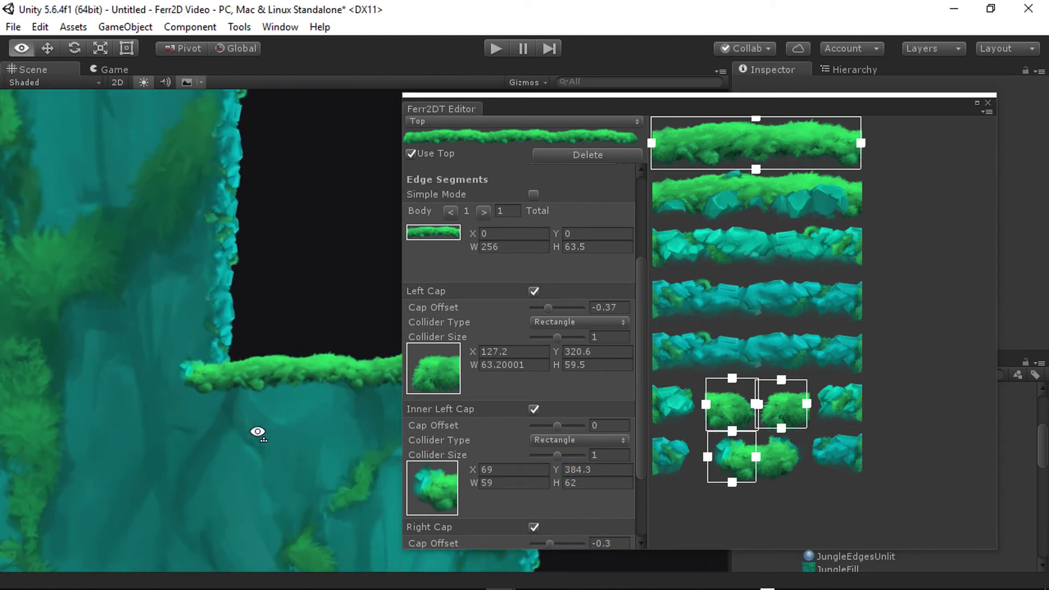
scroll(258, 431, up, 2)
drag(562, 425, 545, 428)
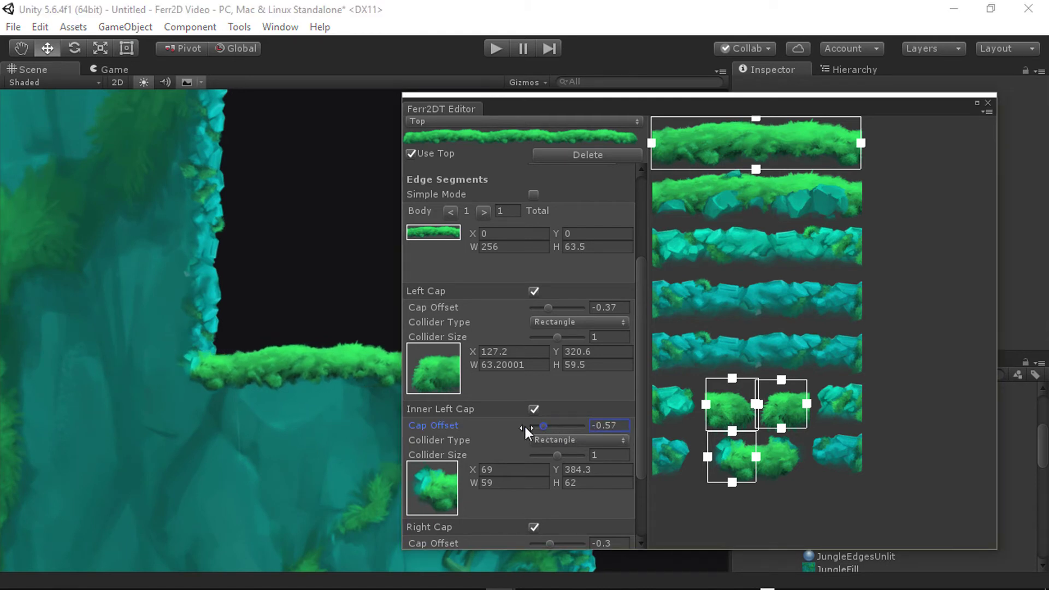
Enable the Top edge's Inner Right Cap and fit its region, about 58 by 61, around the right half of the lowest grass clump
scroll(304, 411, down, 3)
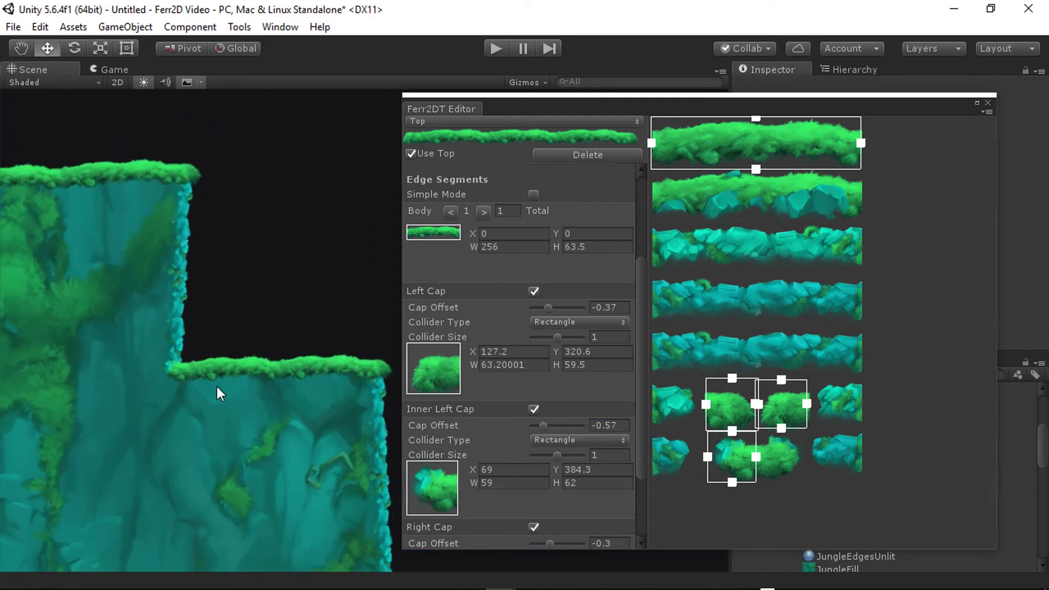
right_drag(259, 378, 238, 377)
right_drag(239, 431, 267, 405)
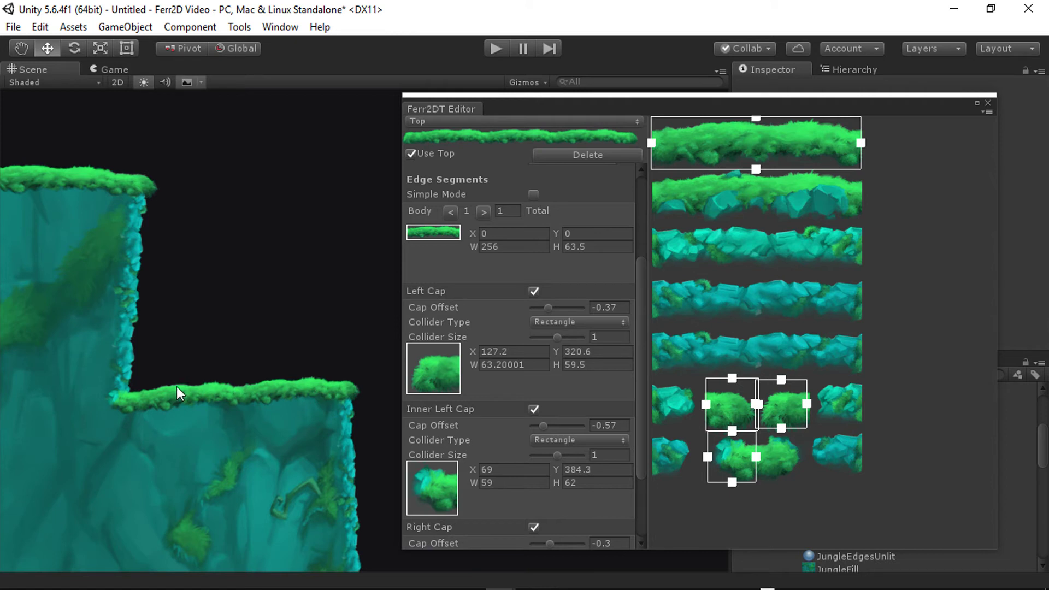
right_drag(215, 431, 221, 465)
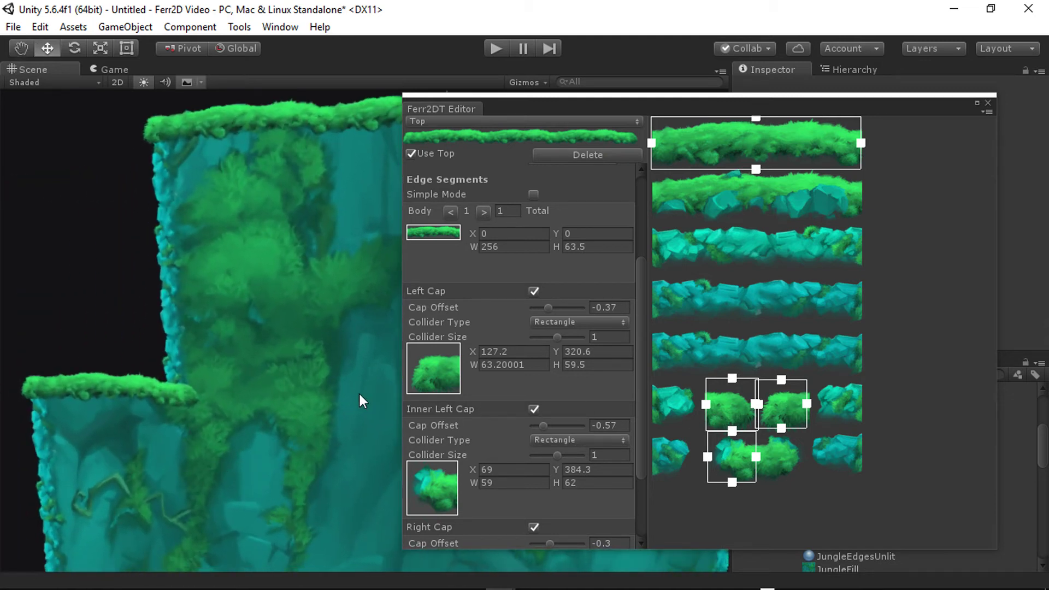
scroll(509, 461, down, 4)
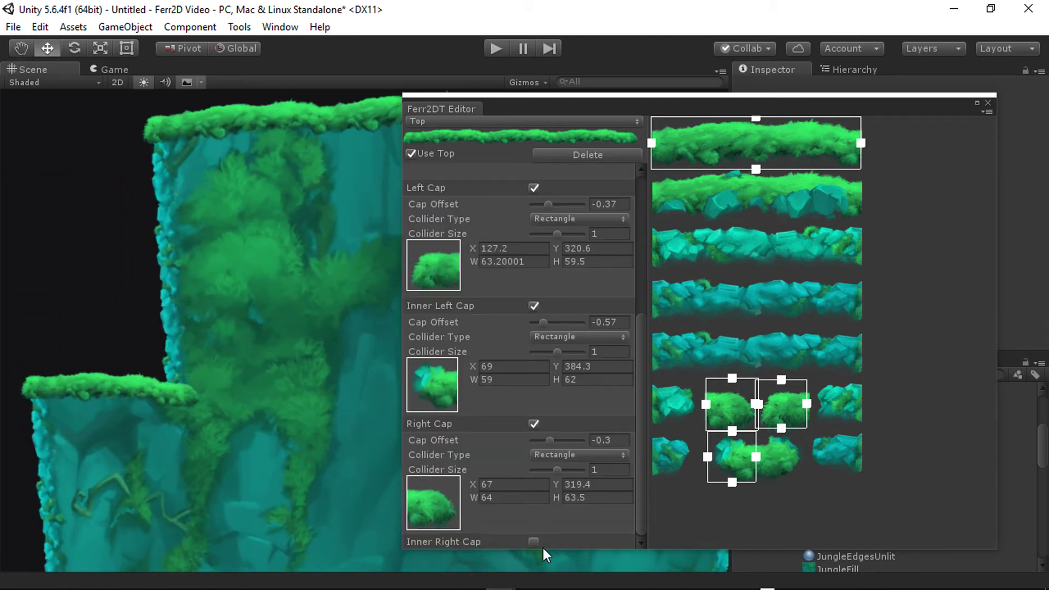
click(533, 541)
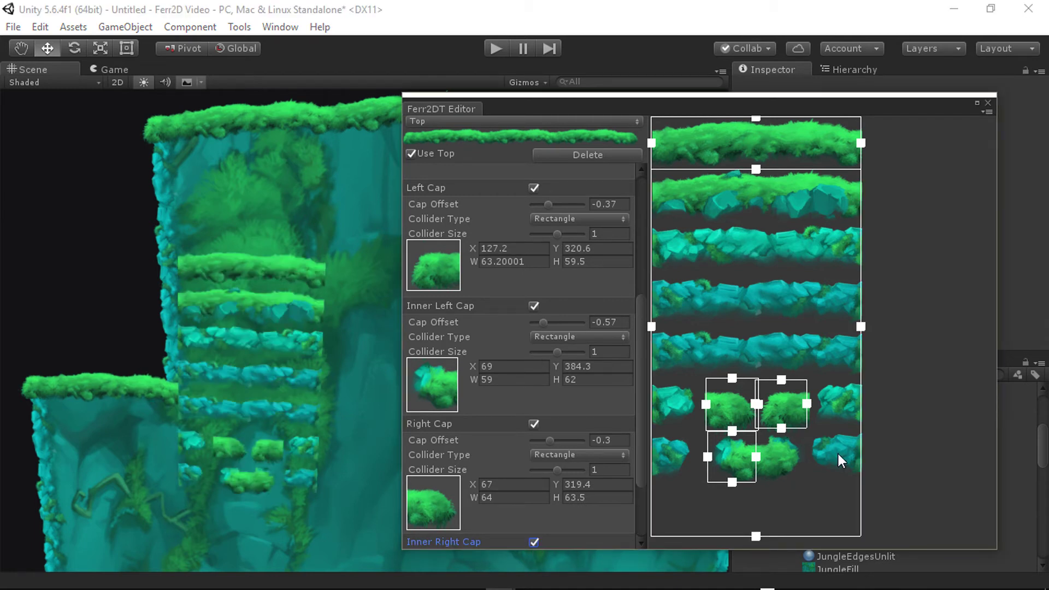
drag(797, 226, 667, 541)
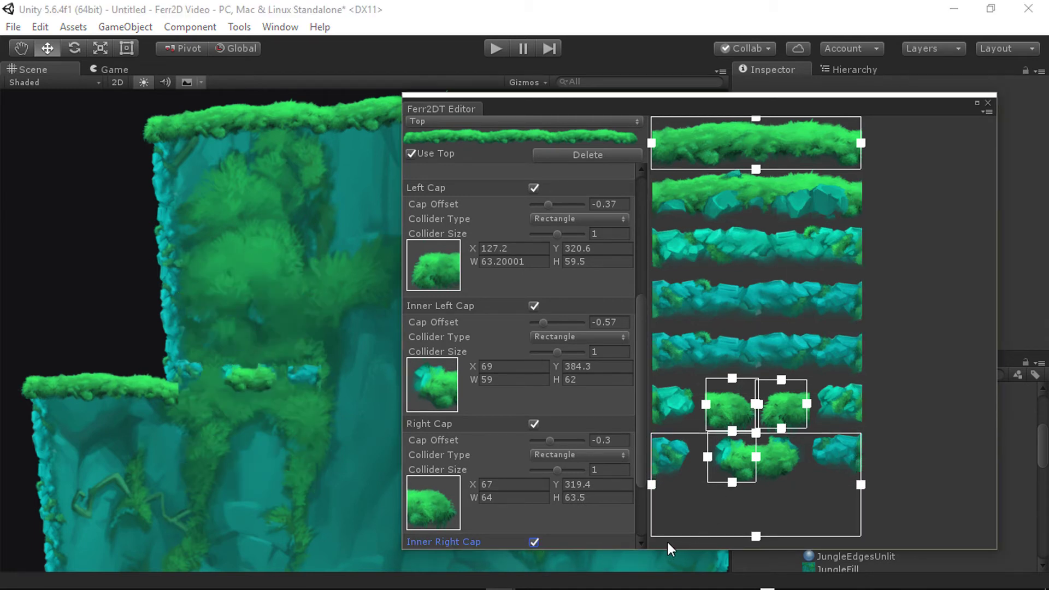
drag(652, 485, 757, 492)
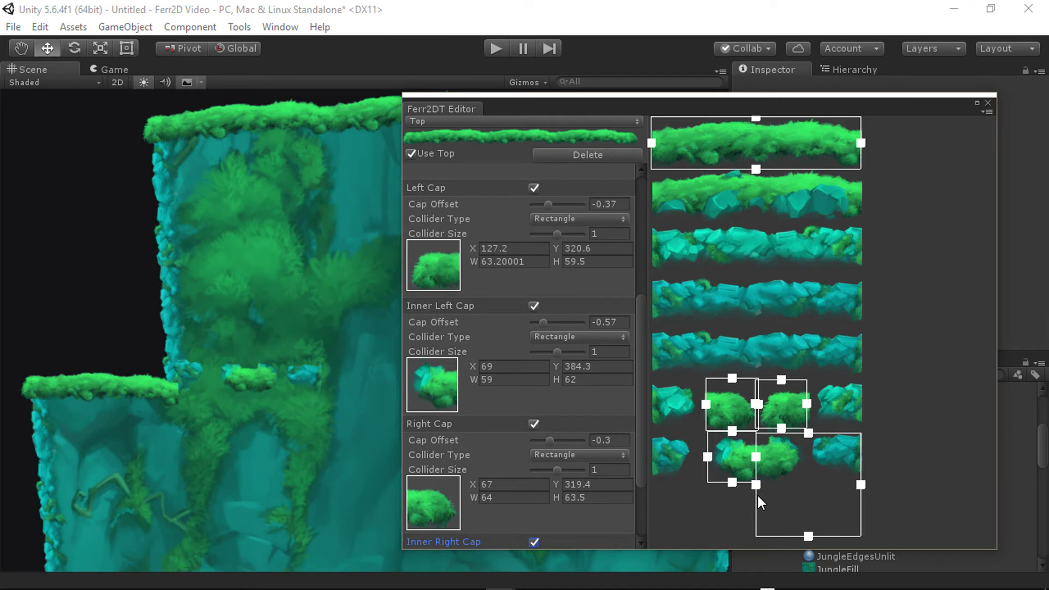
drag(808, 537, 808, 483)
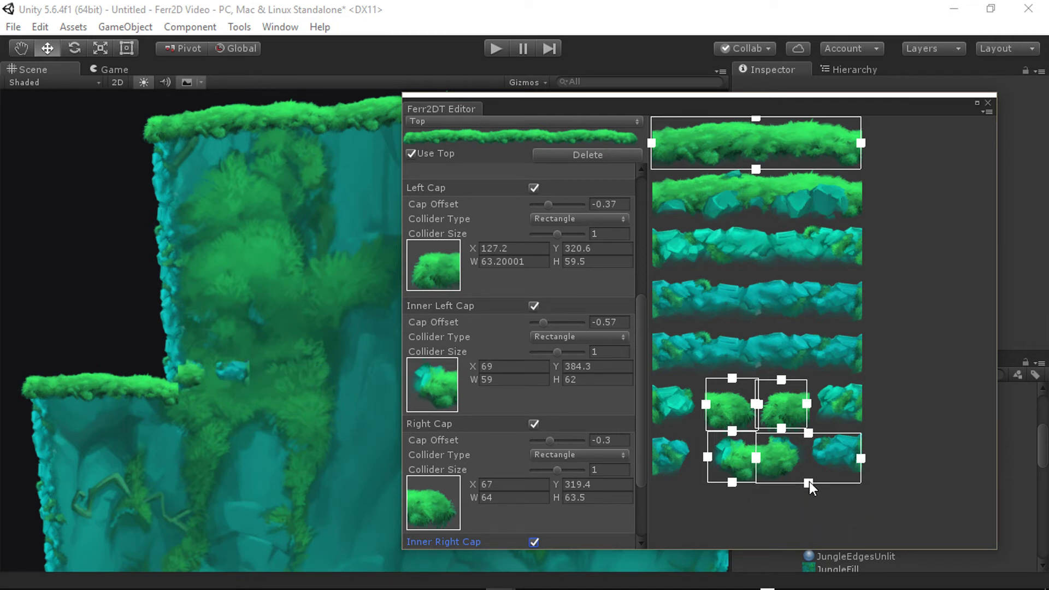
drag(861, 457, 809, 459)
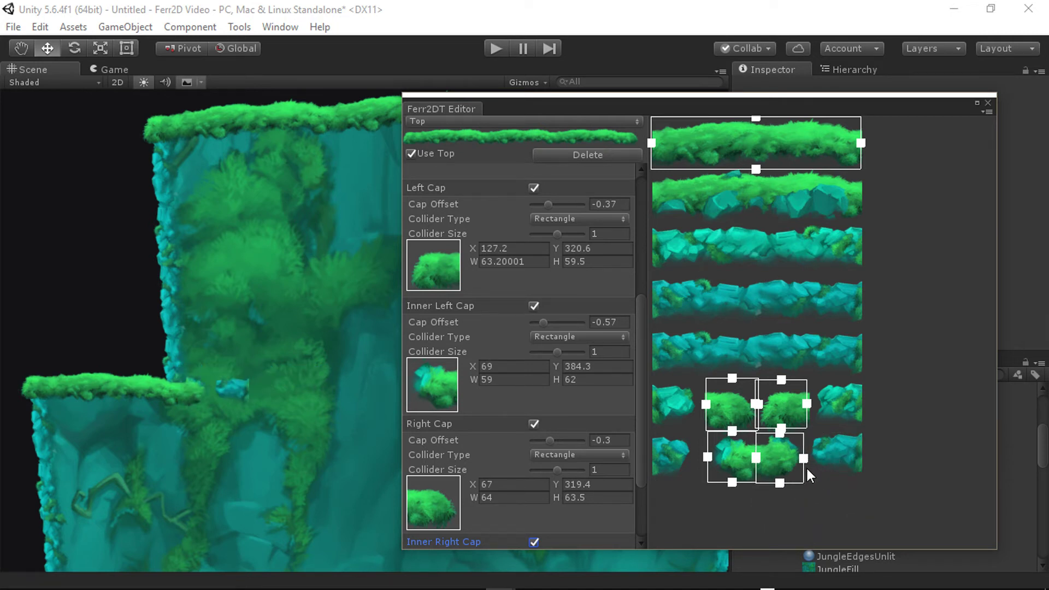
Set the Inner Right Cap's Cap Offset to -0.53 so it tucks into the terrain's inner corner
scroll(217, 401, up, 5)
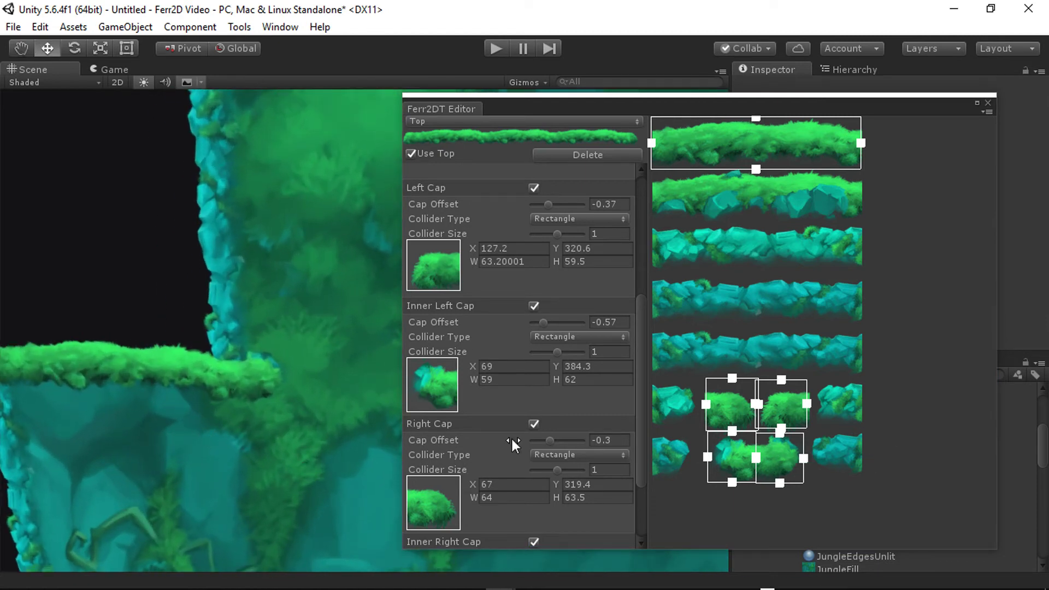
scroll(295, 389, down, 3)
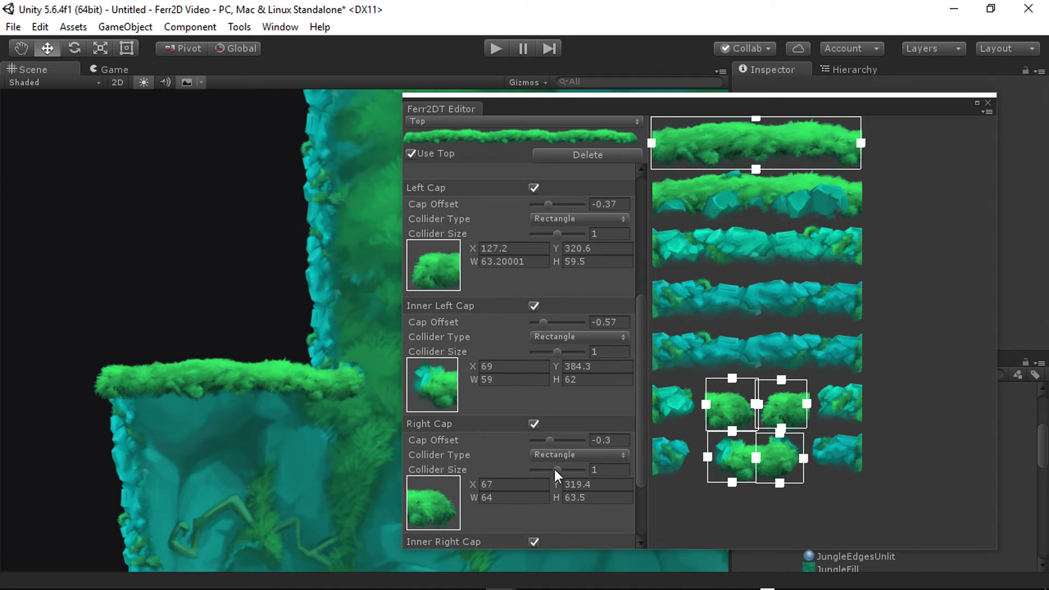
scroll(519, 507, down, 3)
drag(560, 457, 546, 456)
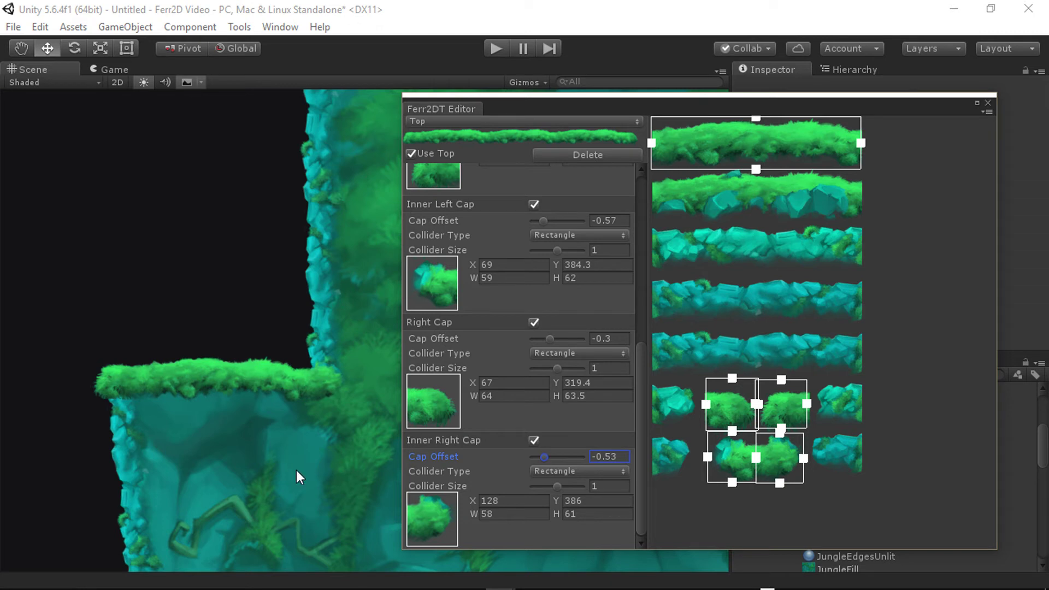
alt+drag(297, 470, 282, 446)
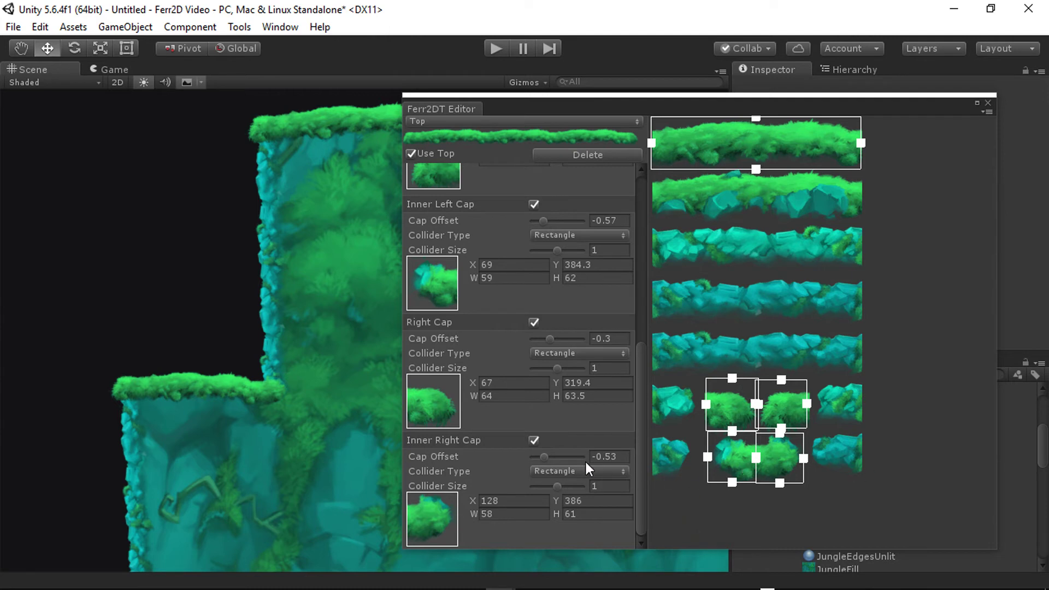
Select the terrain to display its collider outline and set the Top edge's collider Vertical Offset to -0.28
scroll(311, 383, down, 3)
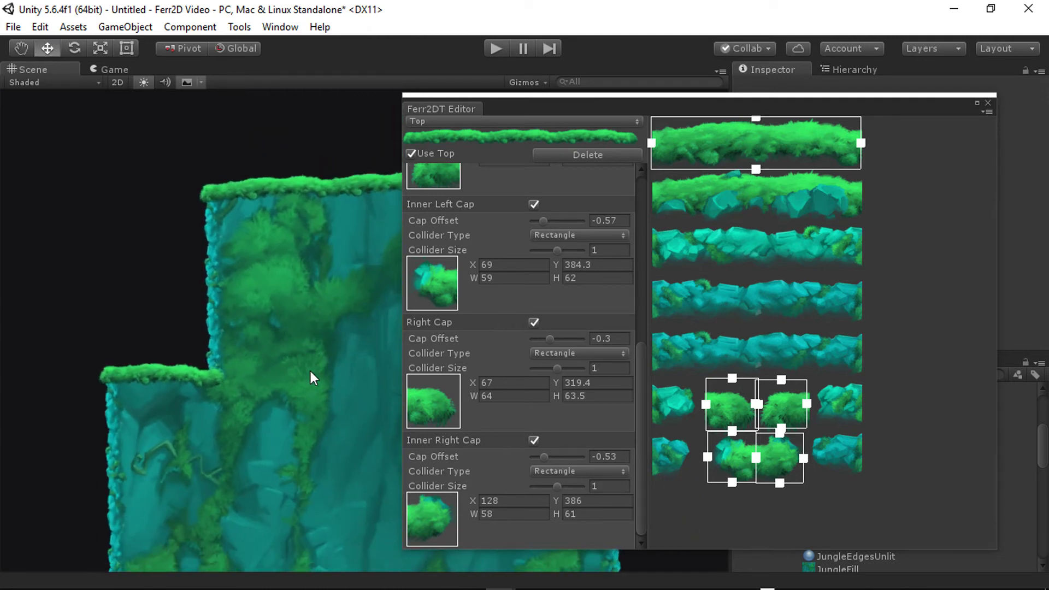
scroll(322, 372, down, 2)
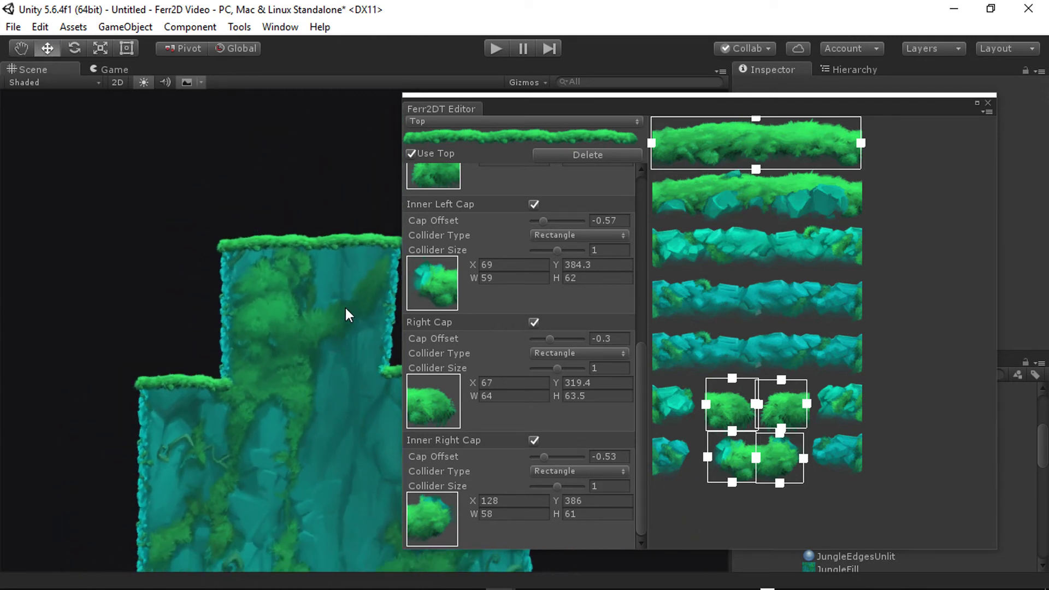
click(346, 316)
key(f)
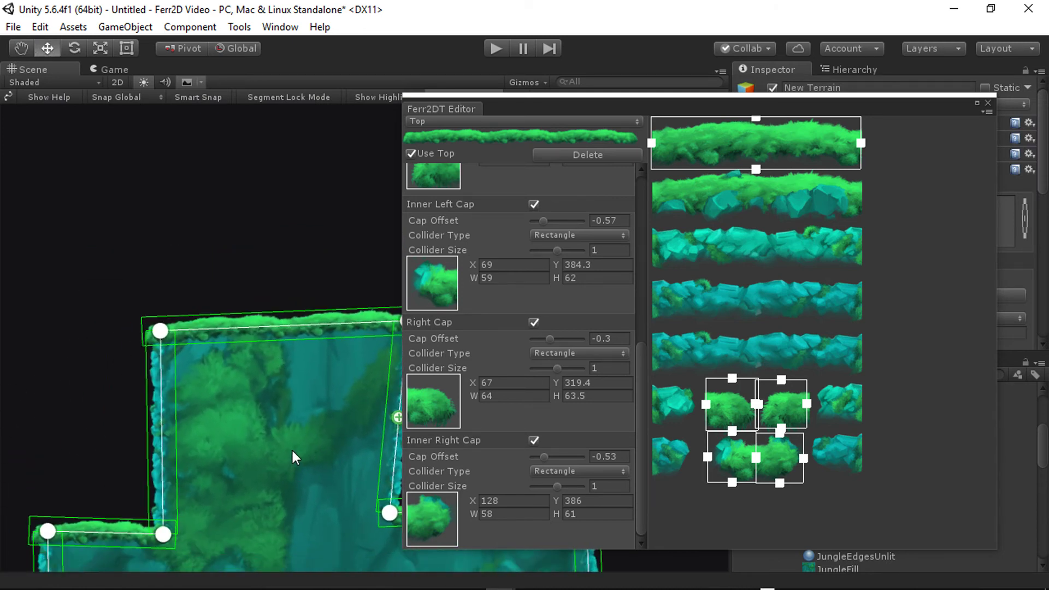
alt+drag(264, 375, 297, 324)
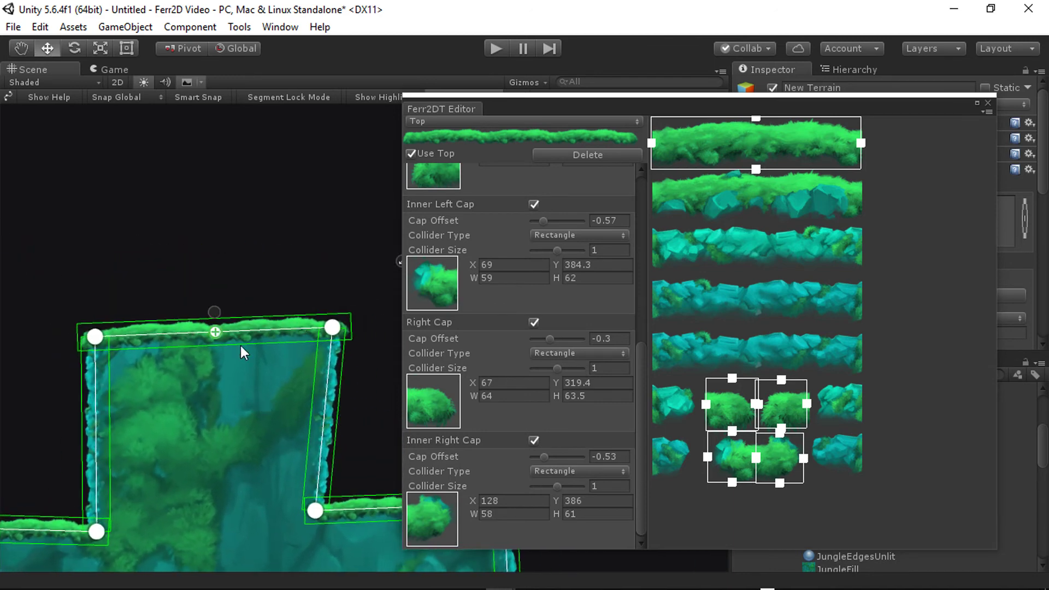
scroll(458, 362, up, 6)
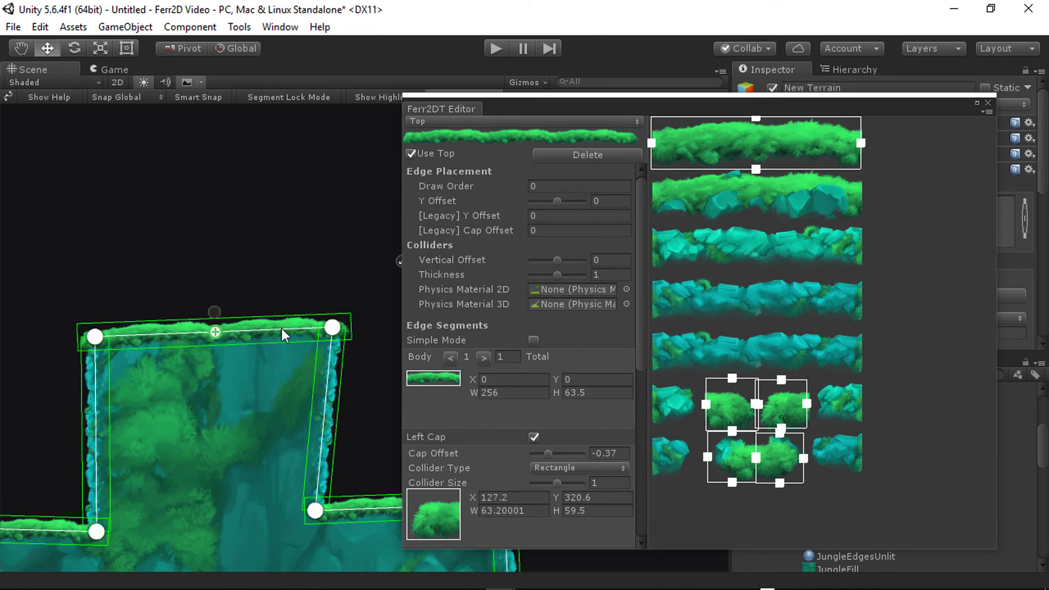
right_drag(244, 347, 159, 394)
key(w)
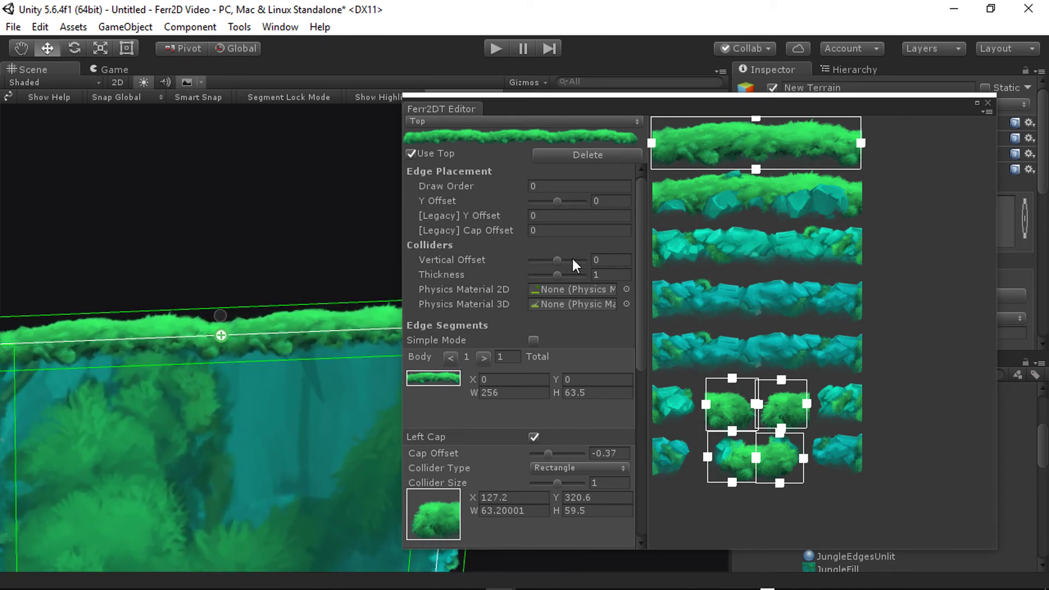
drag(556, 261, 548, 257)
Reduce the Top edge's collider Thickness to 0.59
scroll(349, 466, down, 8)
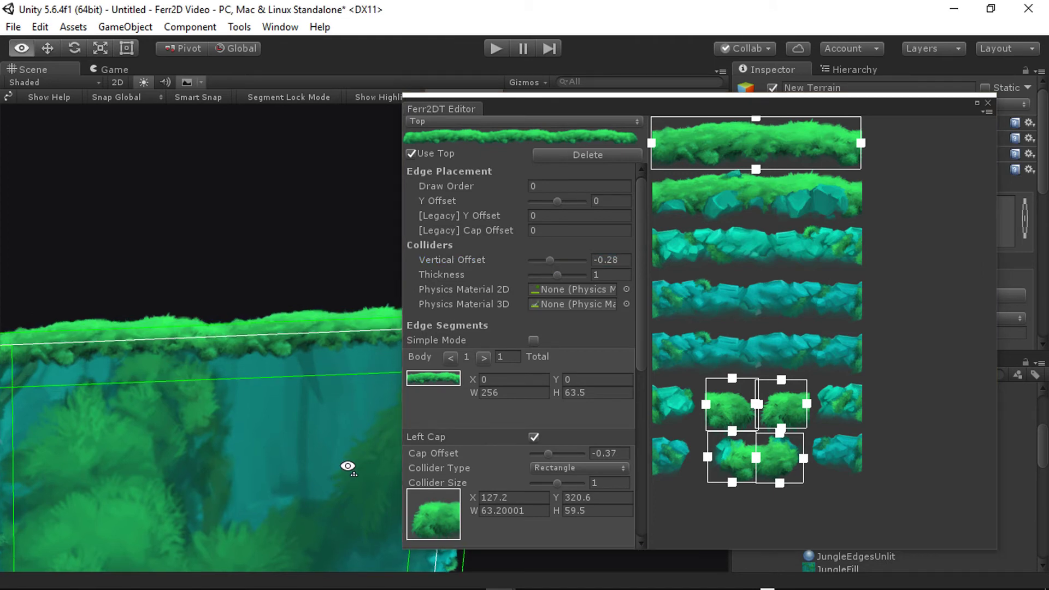
right_drag(138, 441, 192, 435)
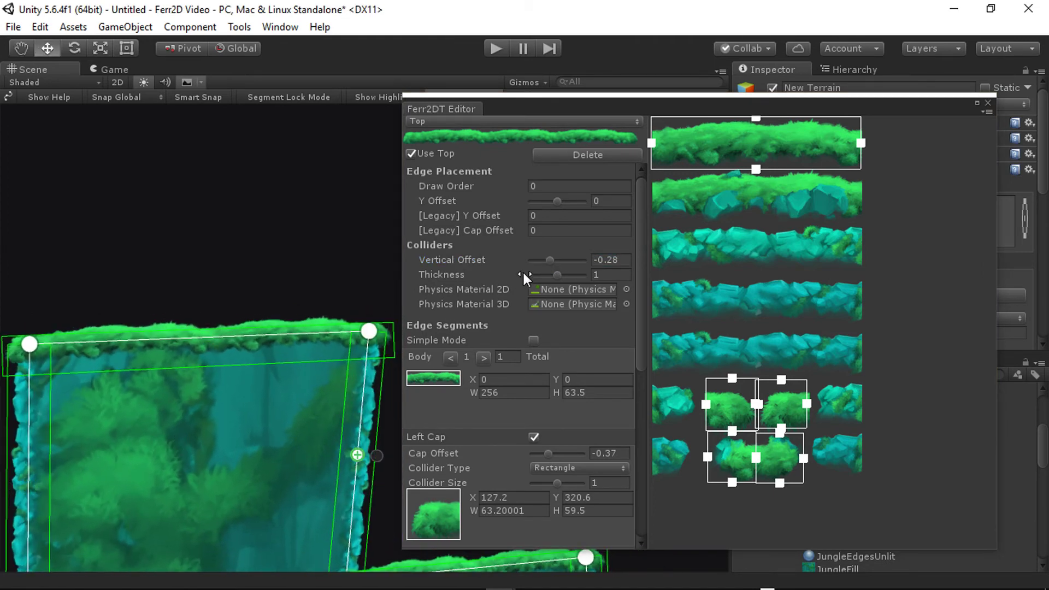
drag(562, 274, 549, 277)
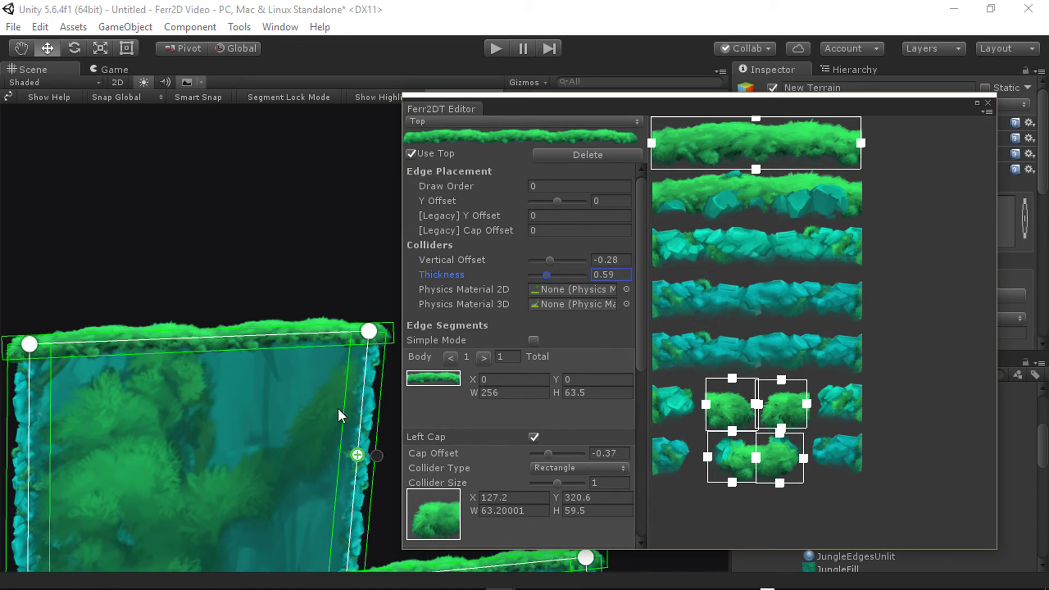
Set the Top edge's Right Cap to Collider Size 0.63 and, after trying Circle, Collider Type Connected
right_drag(338, 411, 193, 464)
scroll(146, 427, up, 4)
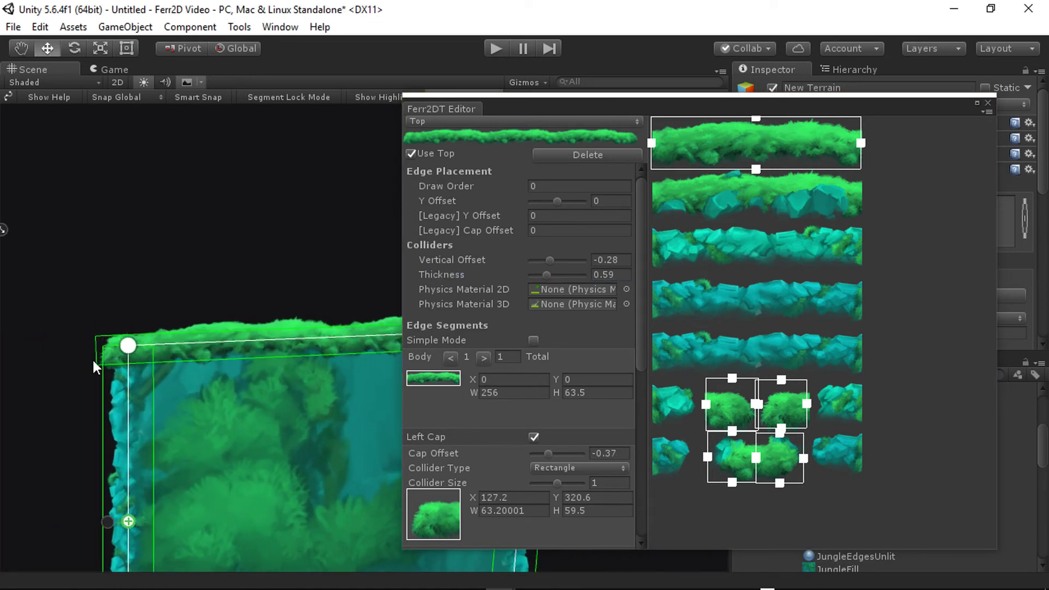
alt+drag(196, 466, 402, 442)
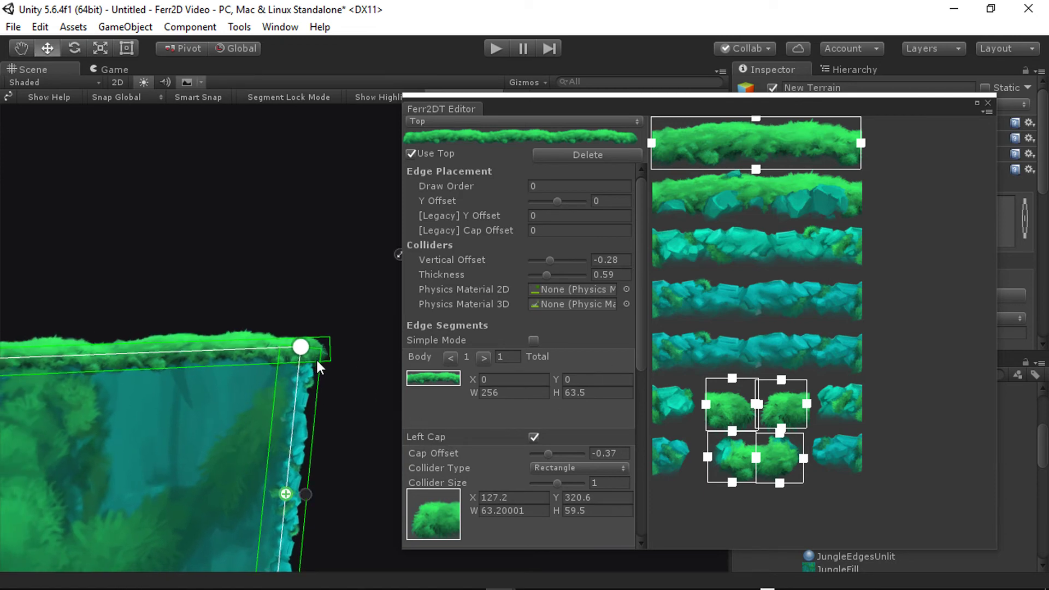
right_drag(326, 399, 316, 420)
scroll(481, 429, down, 5)
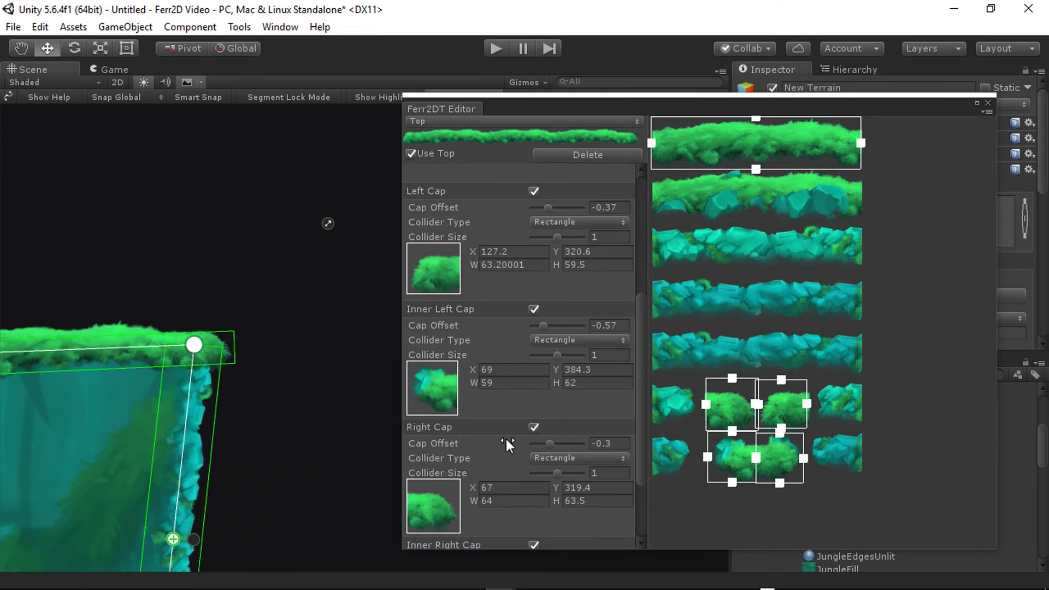
scroll(507, 443, down, 2)
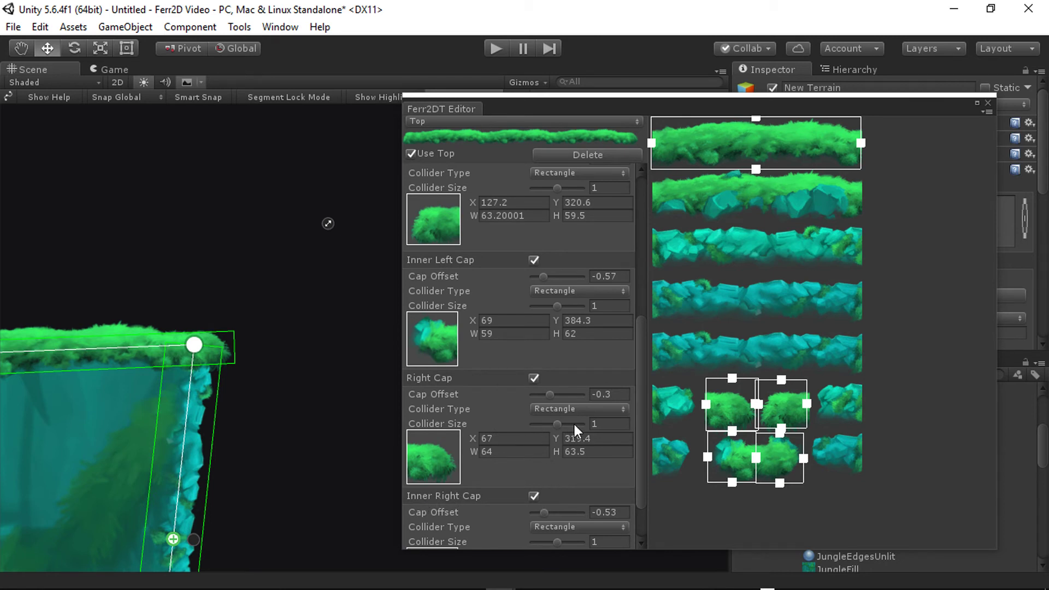
mouse_move(556, 425)
mouse_down()
mouse_move(530, 425)
mouse_move(546, 431)
mouse_up()
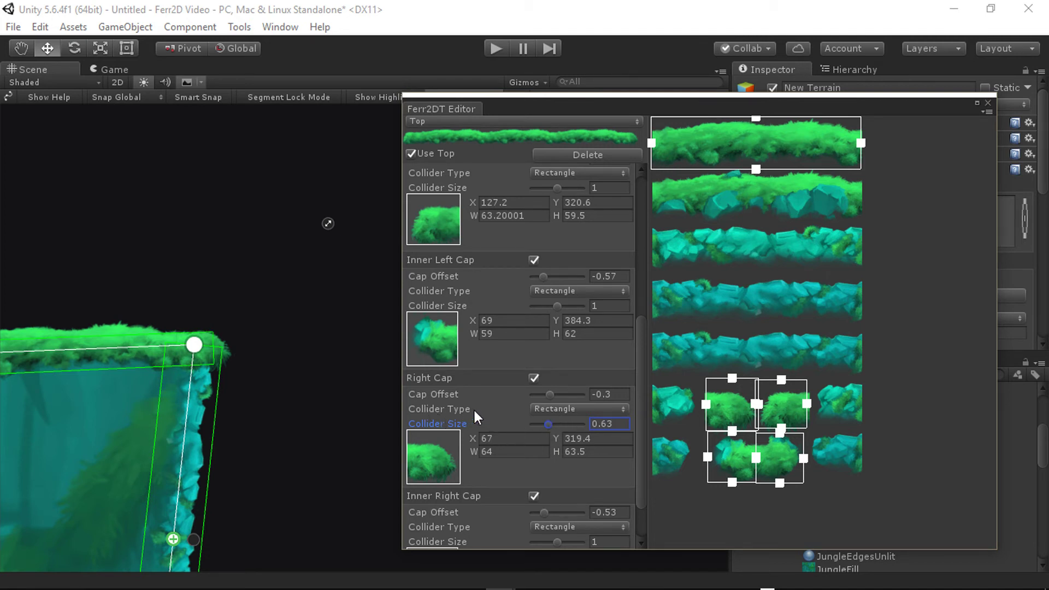
click(558, 409)
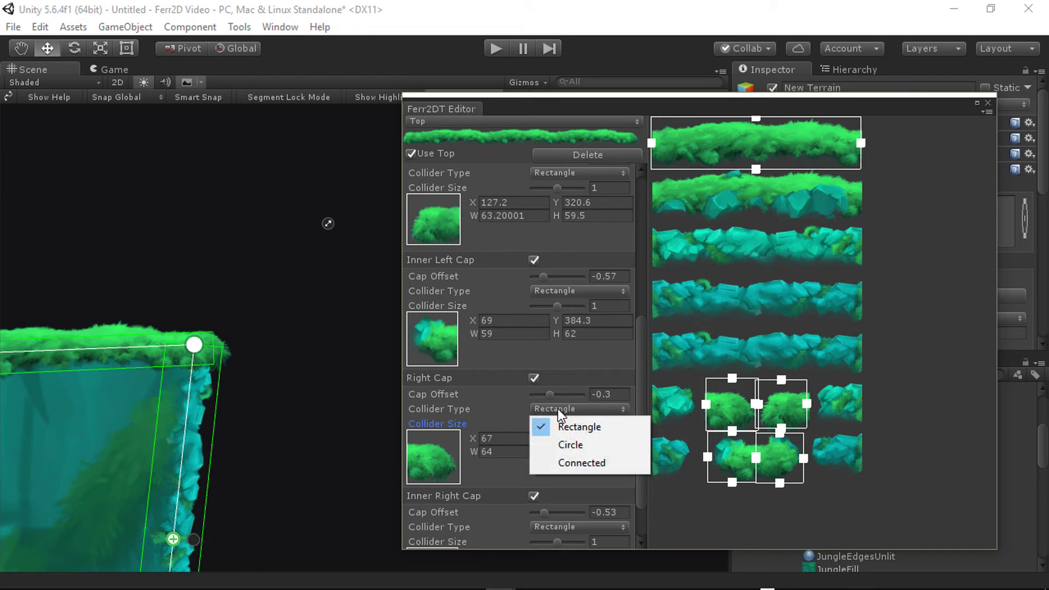
click(555, 443)
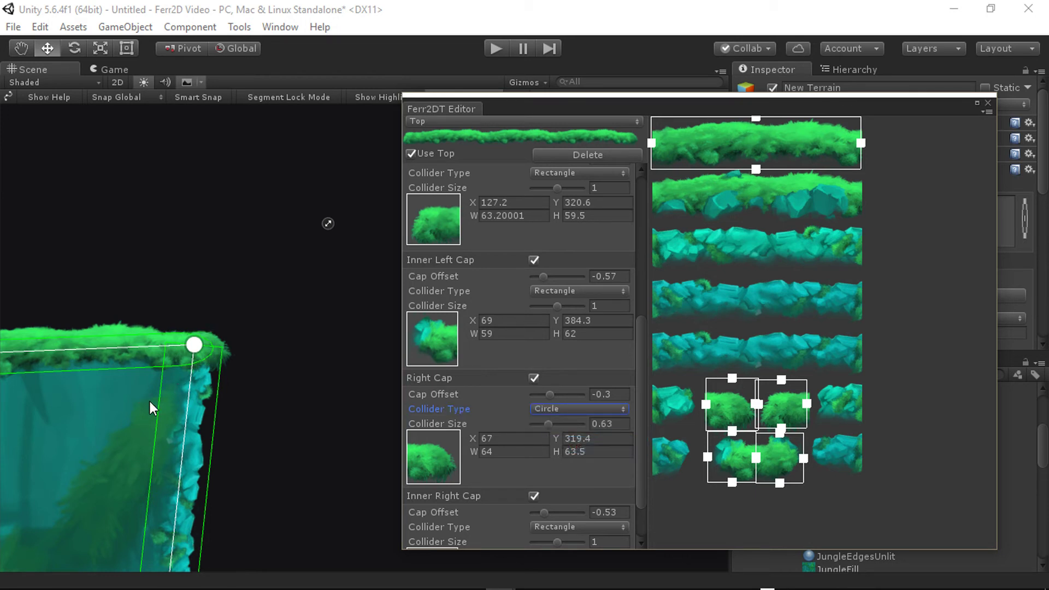
click(605, 409)
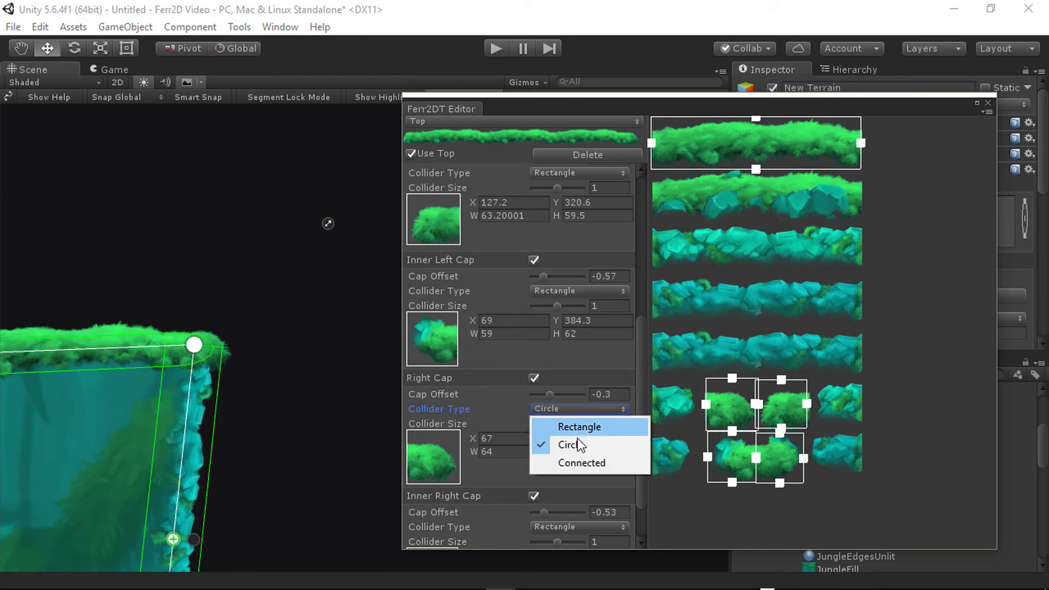
click(573, 465)
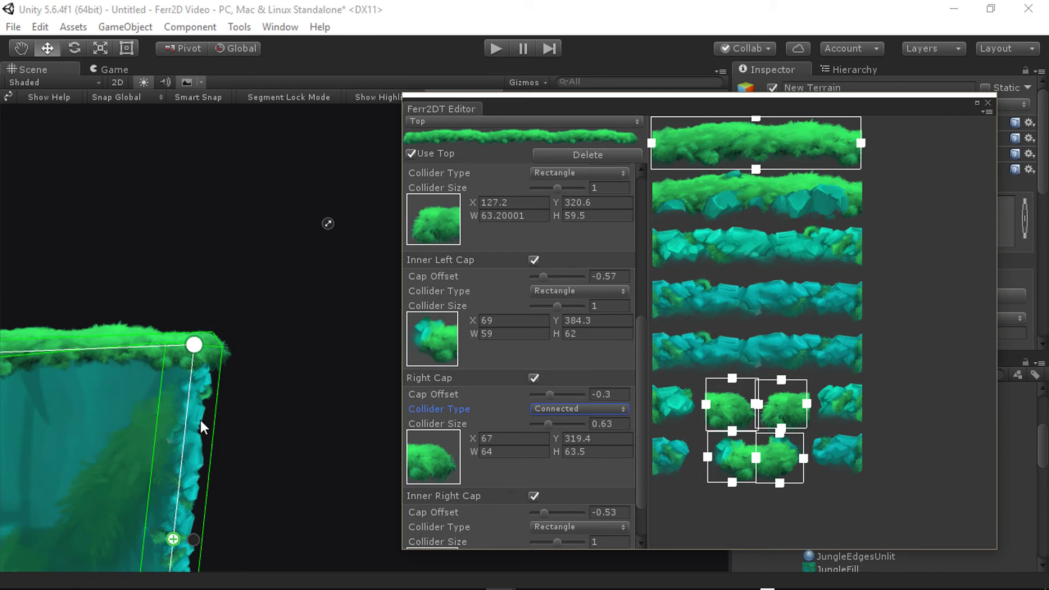
Set the Top edge's Left Cap Collider Type to Connected and its Collider Size to 0.57
alt+drag(201, 421, 266, 358)
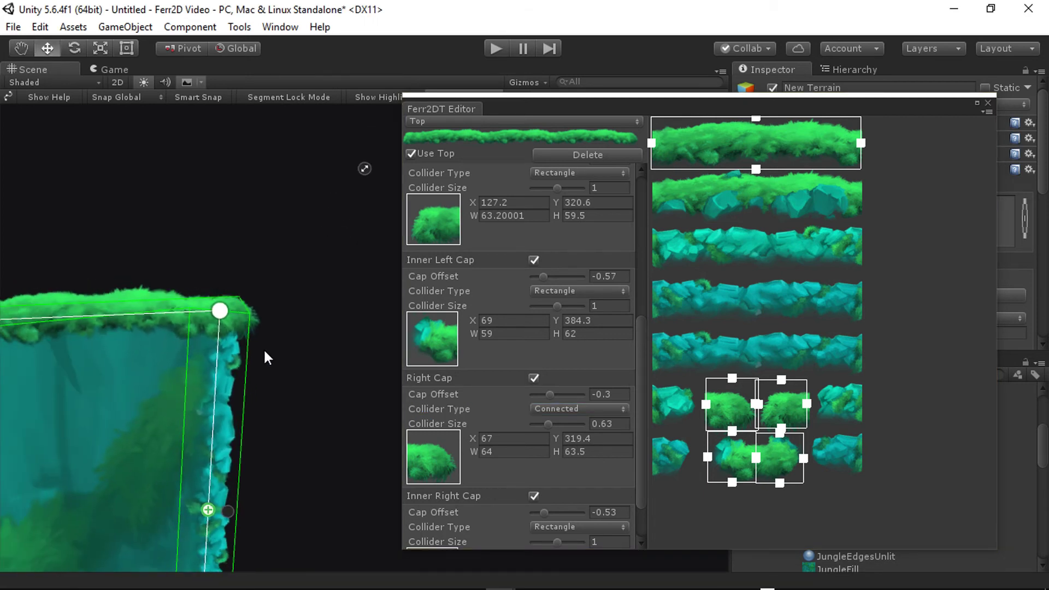
alt+drag(229, 410, 230, 418)
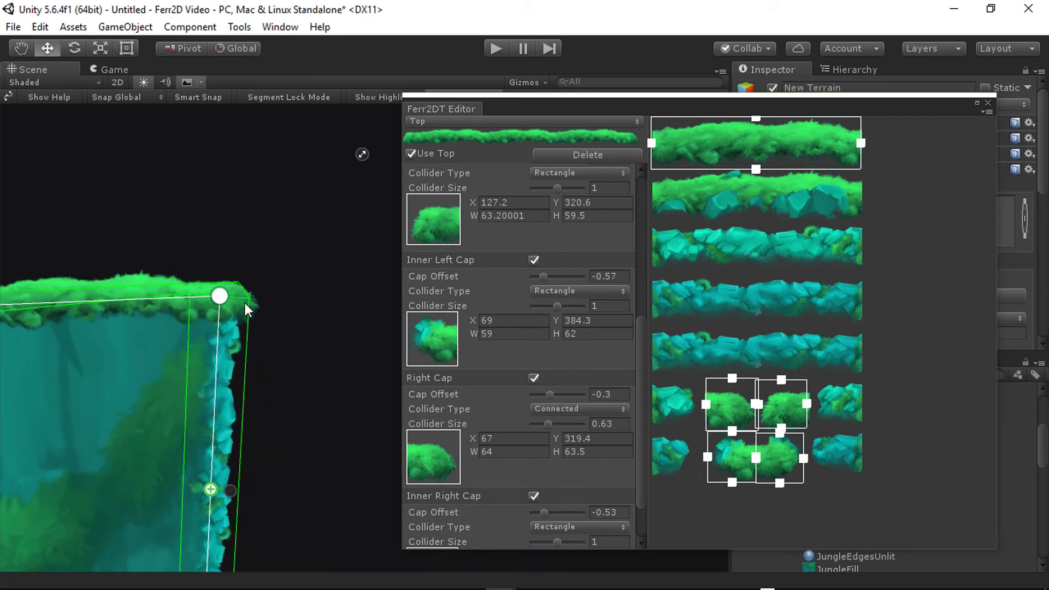
alt+drag(239, 314, 431, 397)
scroll(466, 475, down, 2)
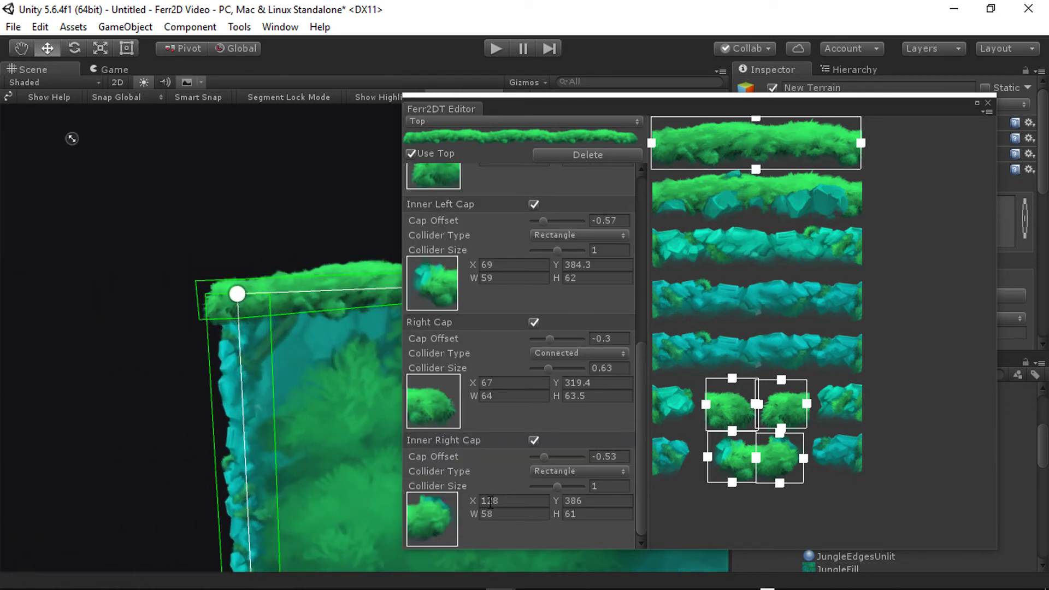
scroll(556, 362, up, 3)
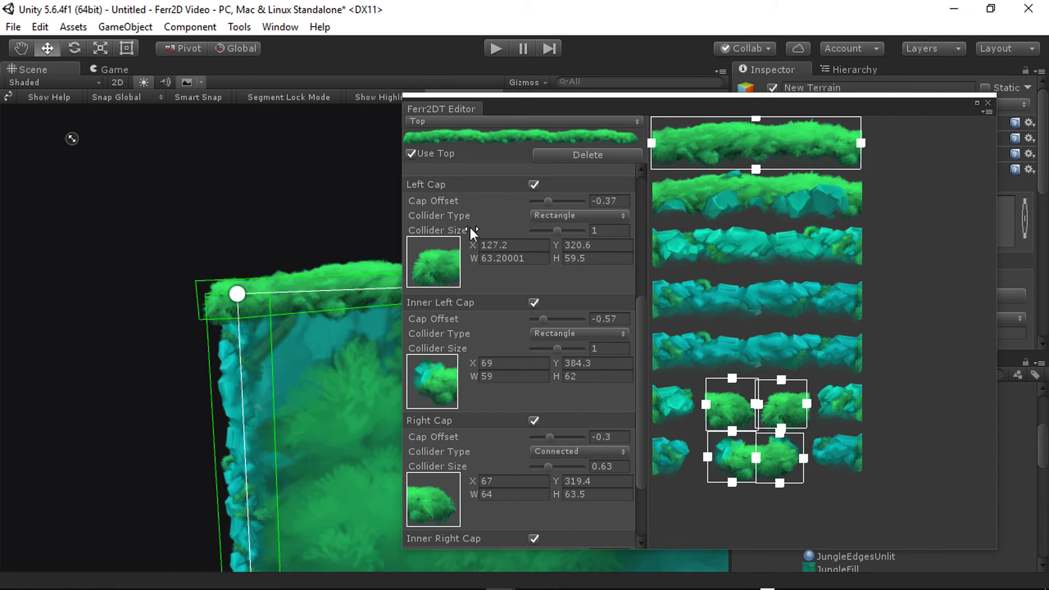
click(553, 216)
click(559, 269)
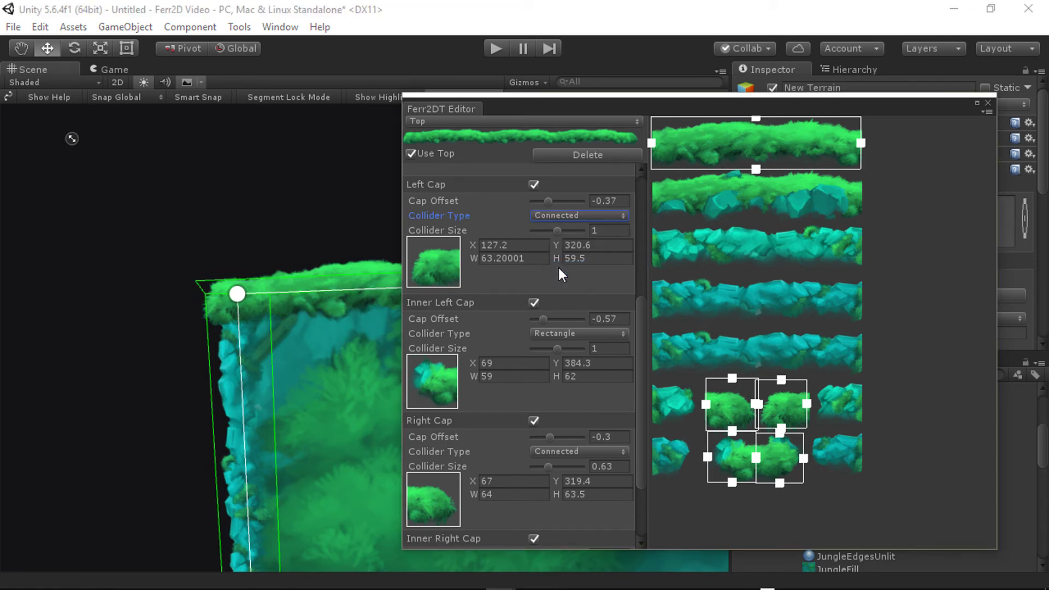
drag(550, 200, 548, 225)
Set the Left edge's collider Vertical Offset to -0.3 and its Thickness to 0.32
alt+drag(339, 399, 379, 404)
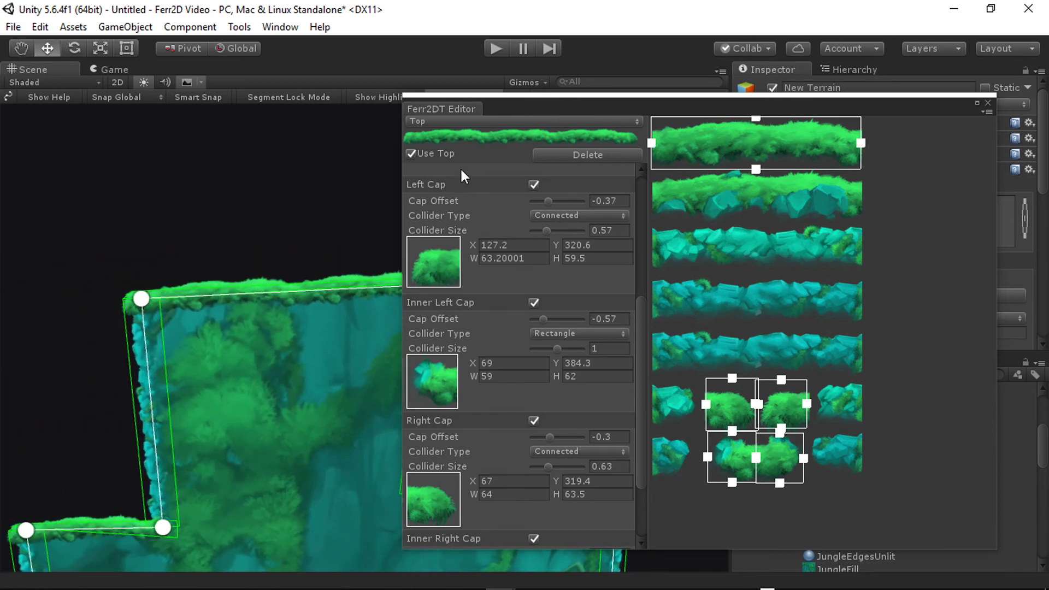
click(496, 121)
click(471, 158)
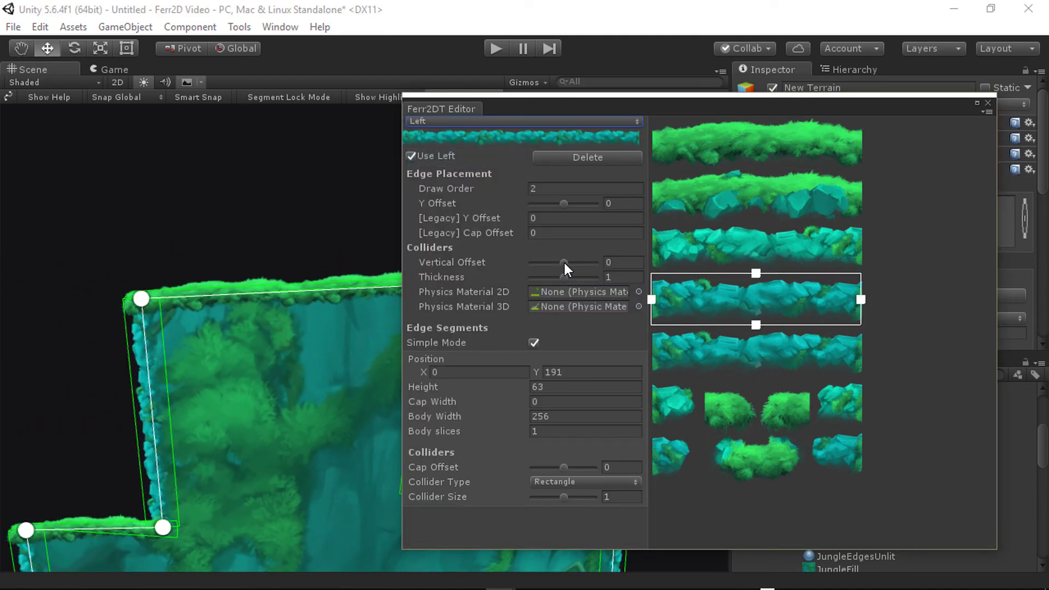
drag(563, 261, 543, 291)
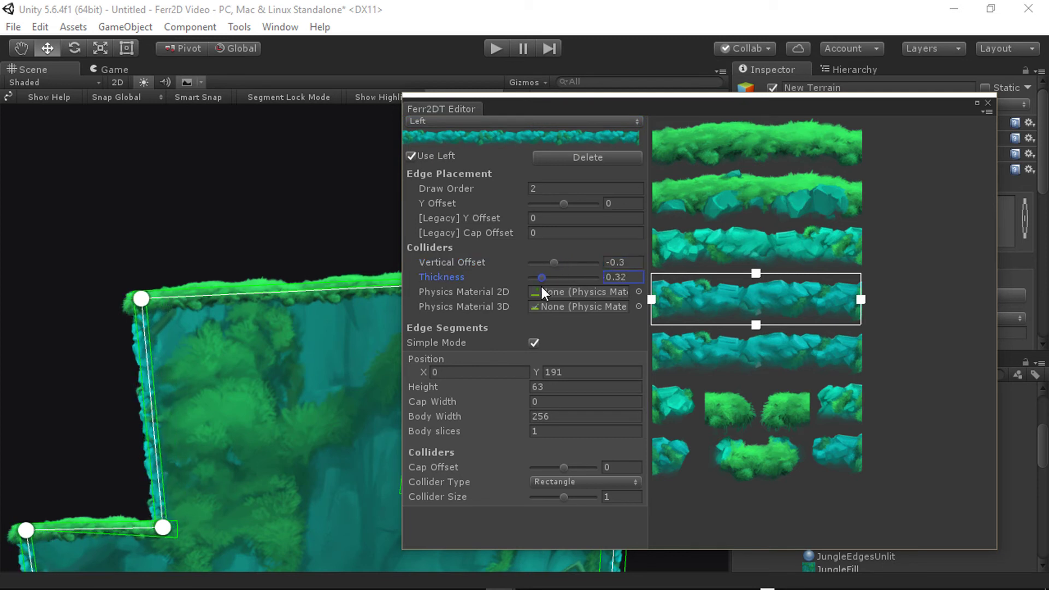
Set the Left edge's collider Cap Offset to -0.21 so its outline fits the terrain's left wall
mouse_move(288, 448)
right_down()
mouse_move(278, 452)
mouse_move(305, 456)
right_up()
key(w)
key(a)
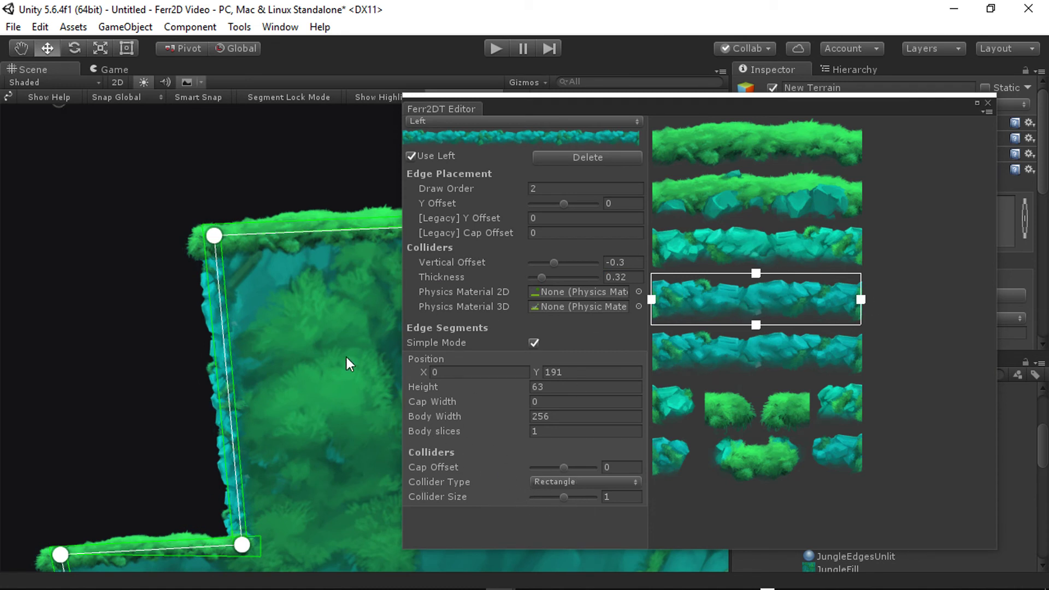
right_drag(258, 336, 211, 303)
key(w)
scroll(211, 303, down, 2)
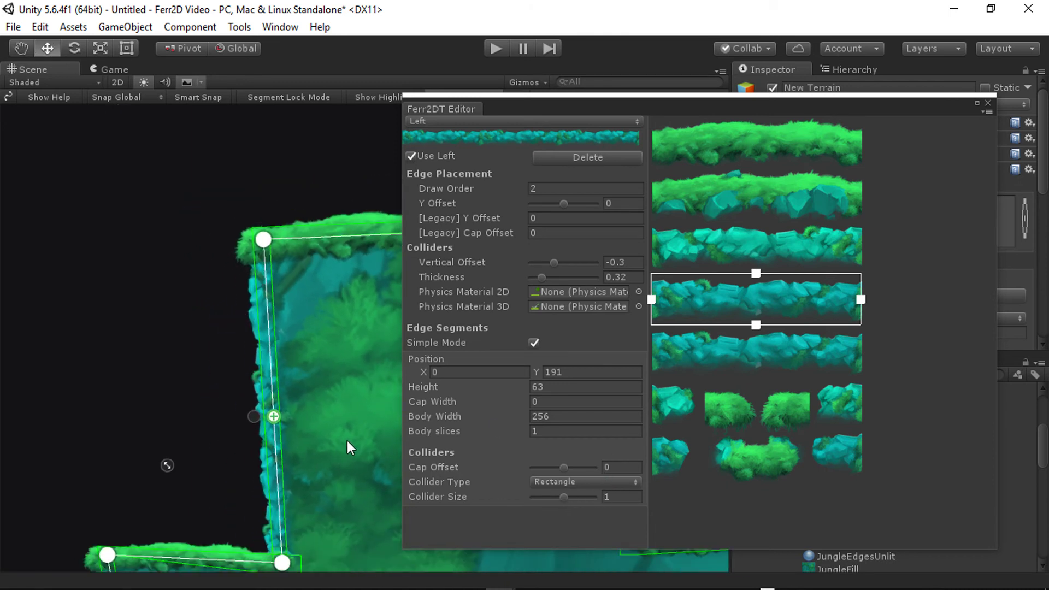
click(564, 469)
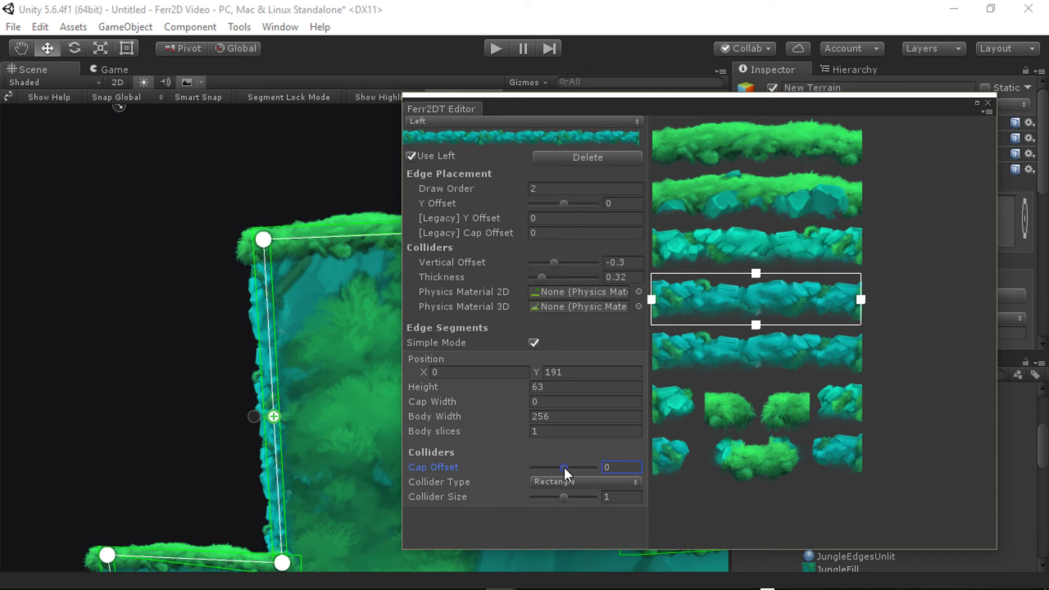
drag(563, 468, 558, 469)
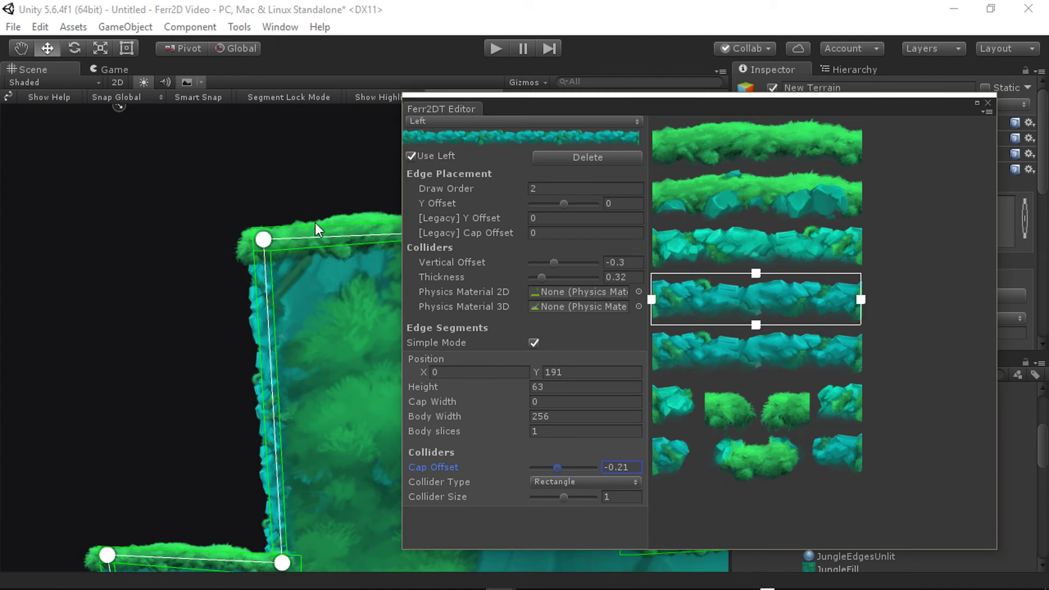
Set the Right edge's collider Cap Offset to -0.16, Vertical Offset to -0.28 and Thickness to 0.44
right_drag(310, 352, 325, 335)
key(d)
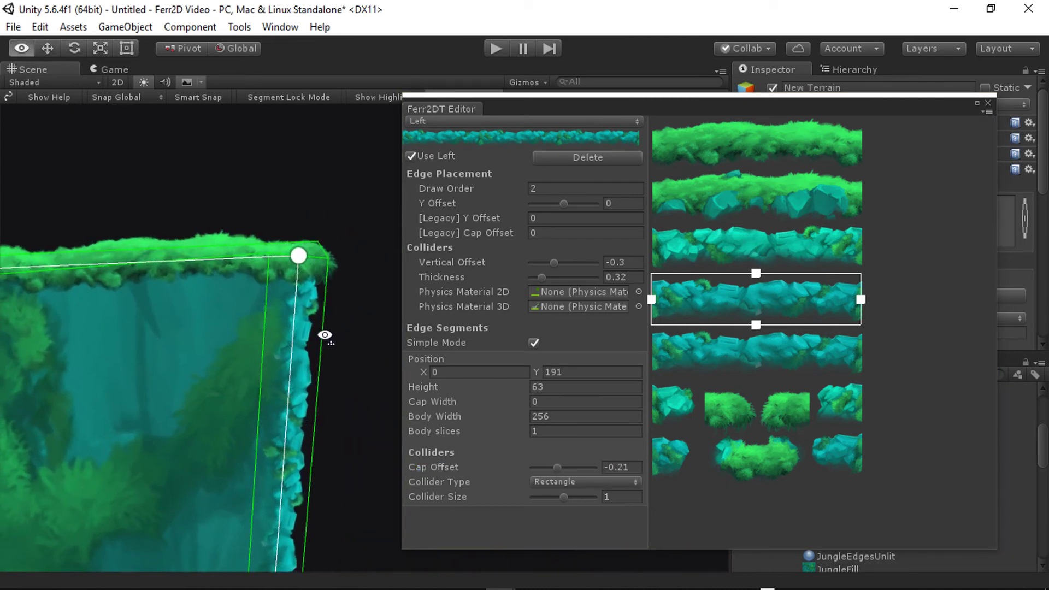
click(487, 122)
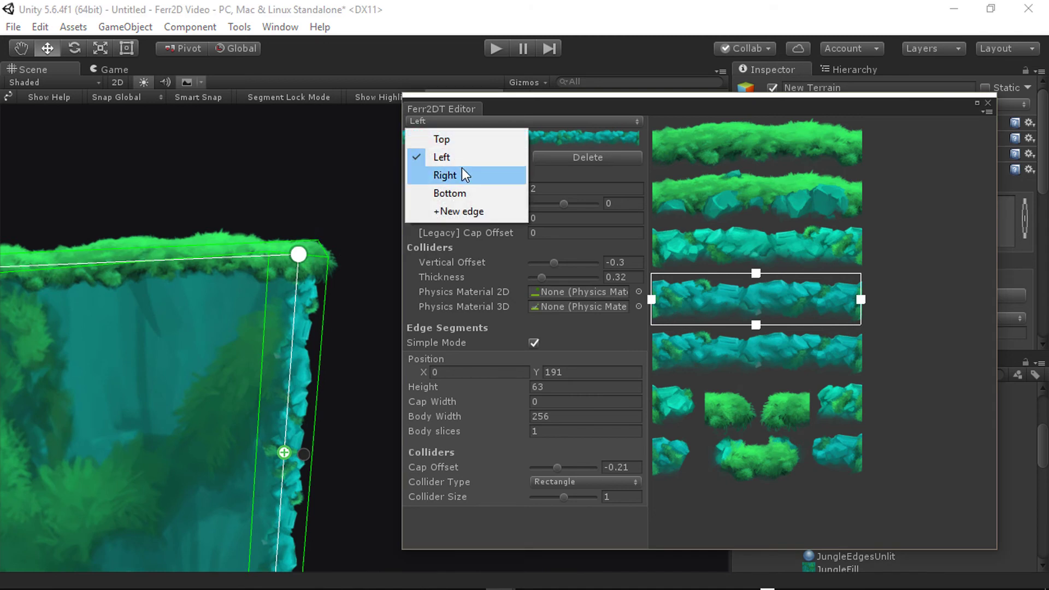
click(465, 175)
drag(564, 469, 558, 468)
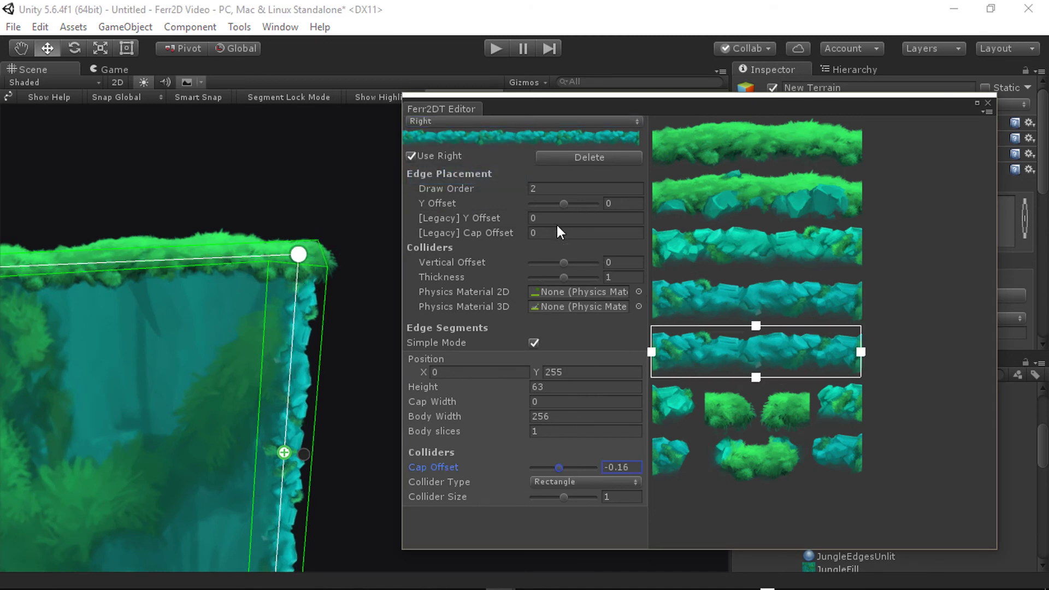
drag(565, 280, 558, 264)
drag(559, 277, 546, 283)
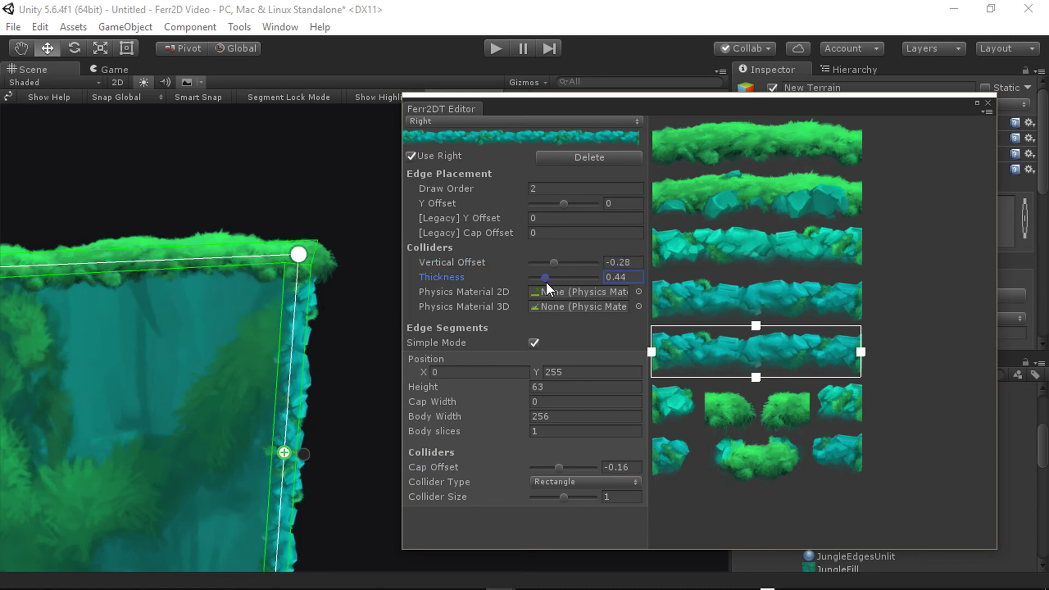
Refine the Top edge's Right Cap with a Cap Offset of -0.33 and a Collider Size of 0.36
right_drag(341, 422, 395, 417)
key(a)
key(s)
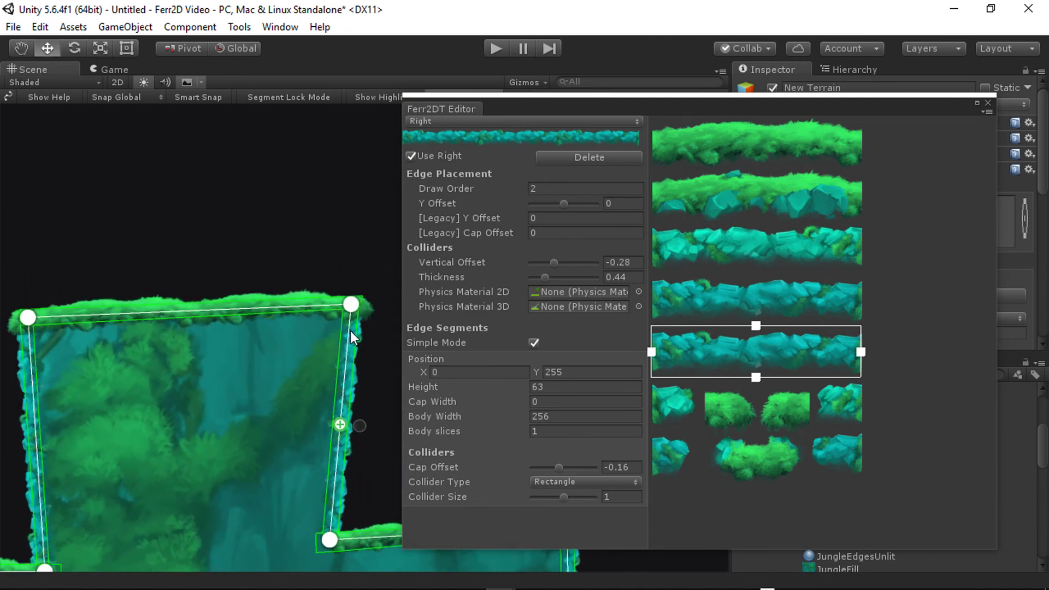
mouse_move(326, 352)
right_down()
mouse_move(321, 363)
mouse_move(330, 348)
right_up()
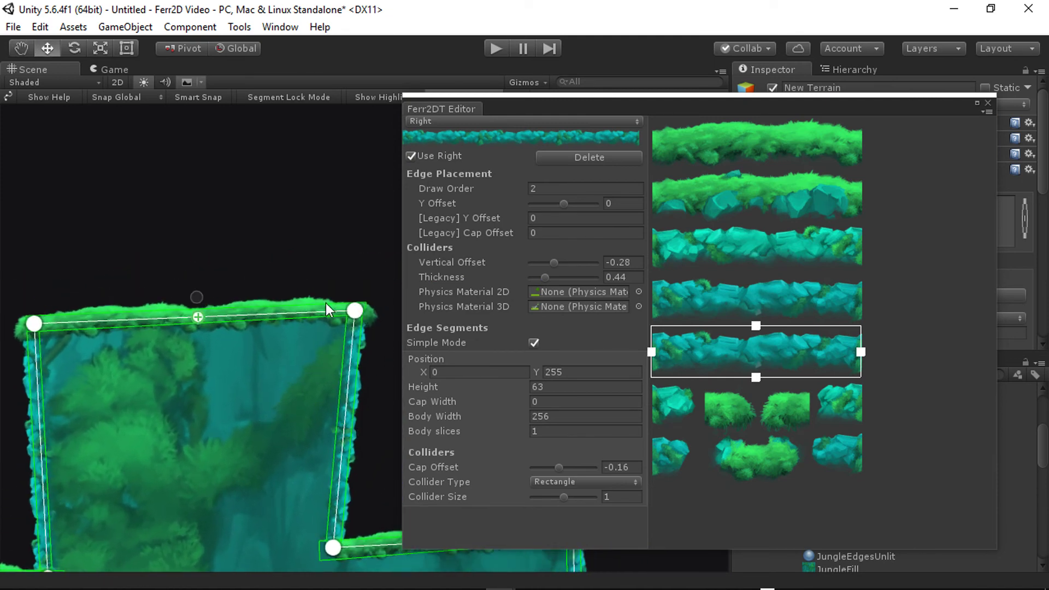
click(536, 121)
click(520, 136)
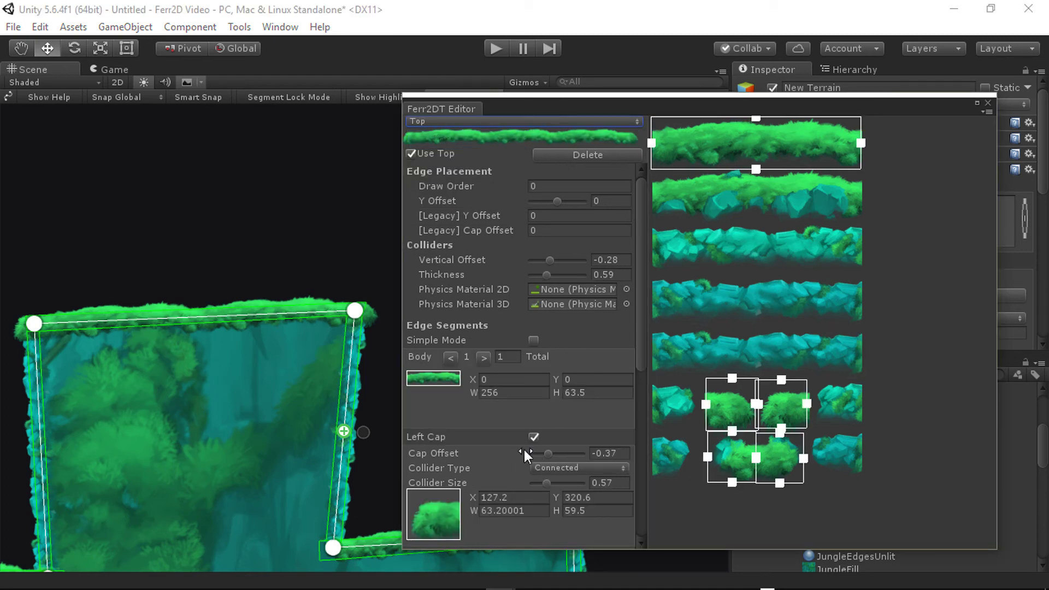
scroll(524, 450, down, 8)
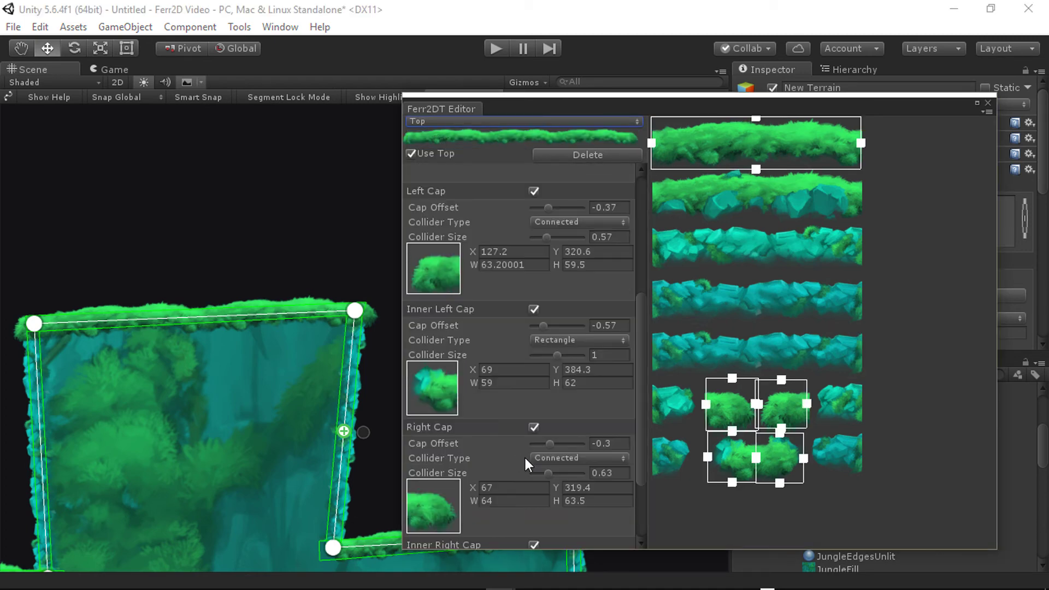
drag(550, 441, 539, 464)
click(546, 472)
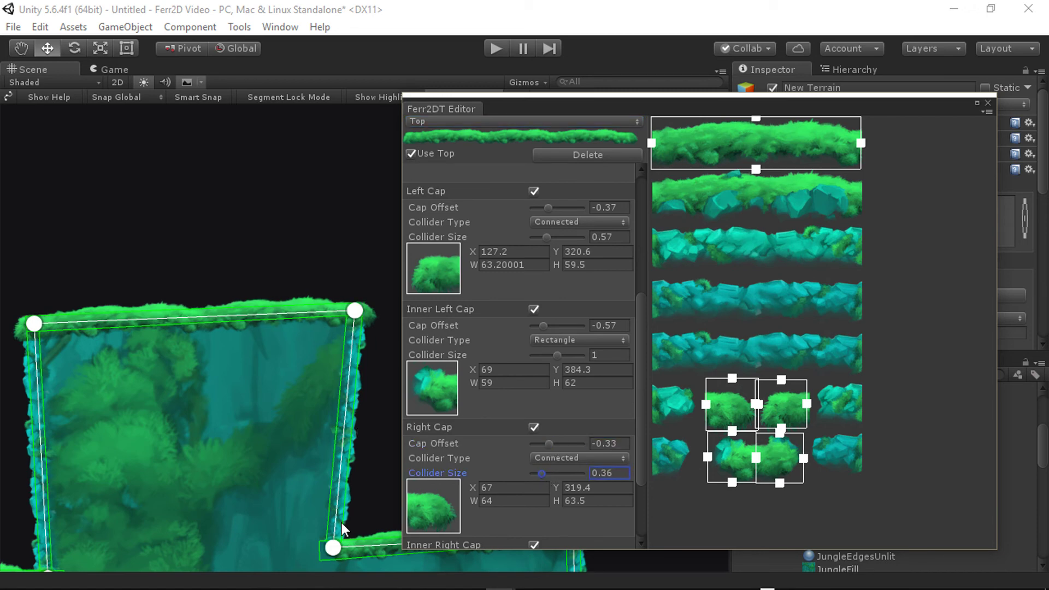
Inspect the collider outline at the terrain's inner corners on both sides and review the Top edge's collider settings
alt+drag(342, 523, 364, 504)
key(w)
right_drag(365, 503, 295, 504)
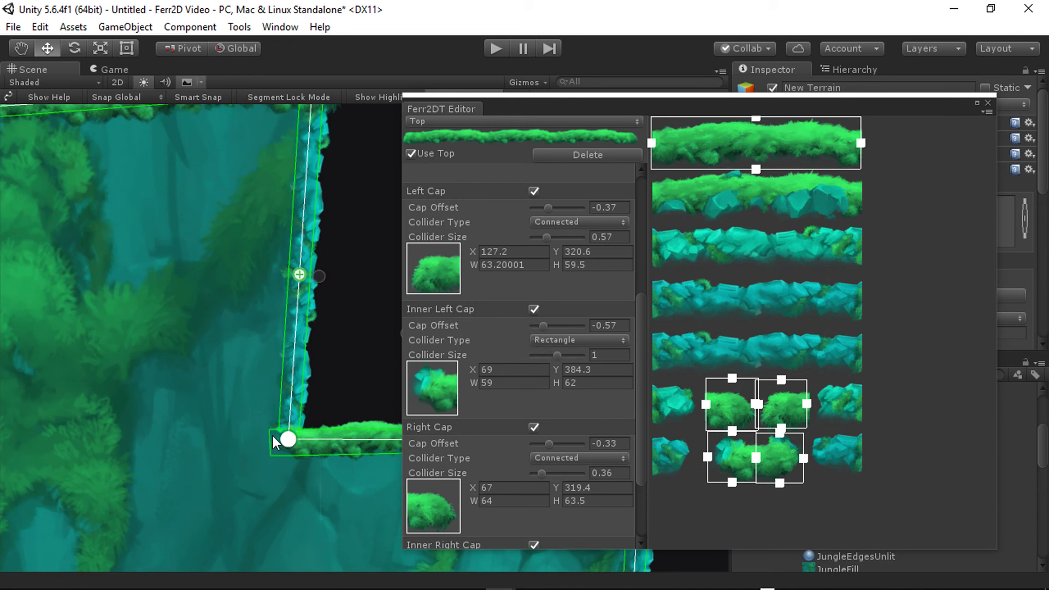
mouse_move(293, 466)
alt+mouse_down()
mouse_move(304, 485)
mouse_move(355, 449)
mouse_move(278, 455)
alt+mouse_up()
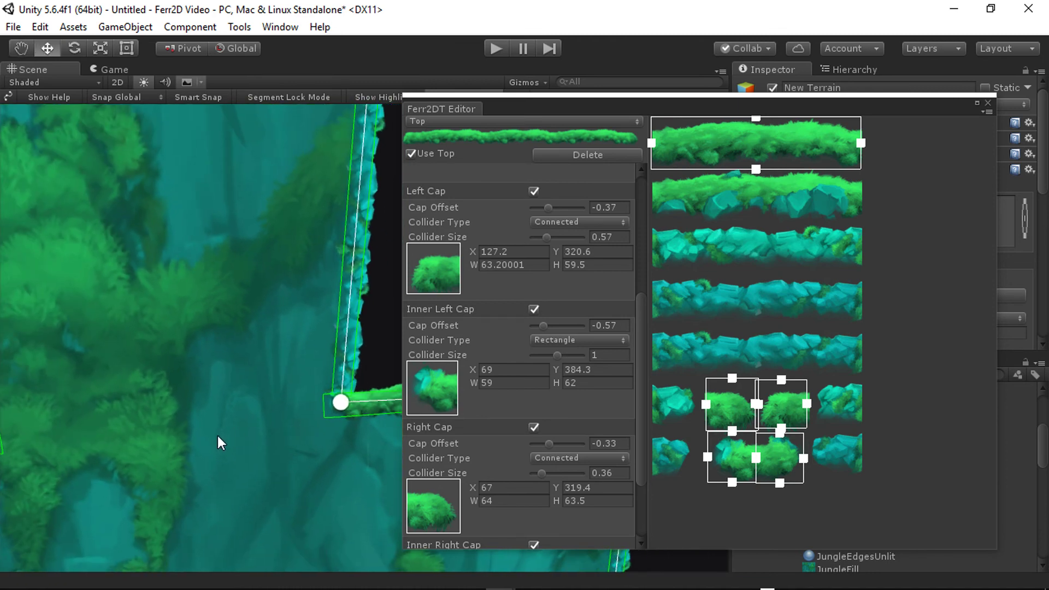
mouse_move(218, 438)
alt+mouse_down()
mouse_move(253, 424)
mouse_move(234, 433)
alt+mouse_up()
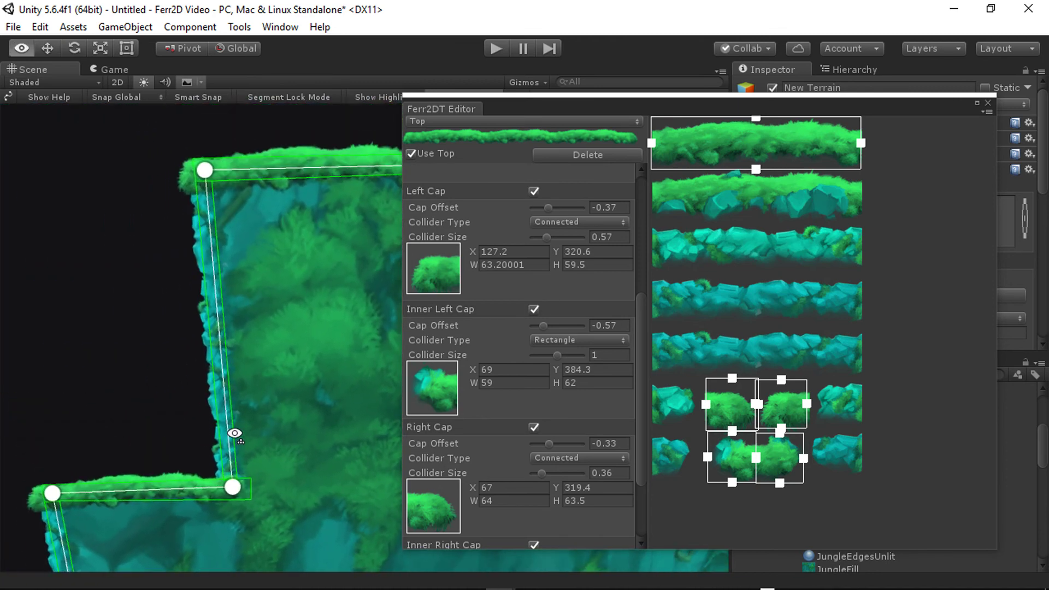
scroll(648, 378, up, 5)
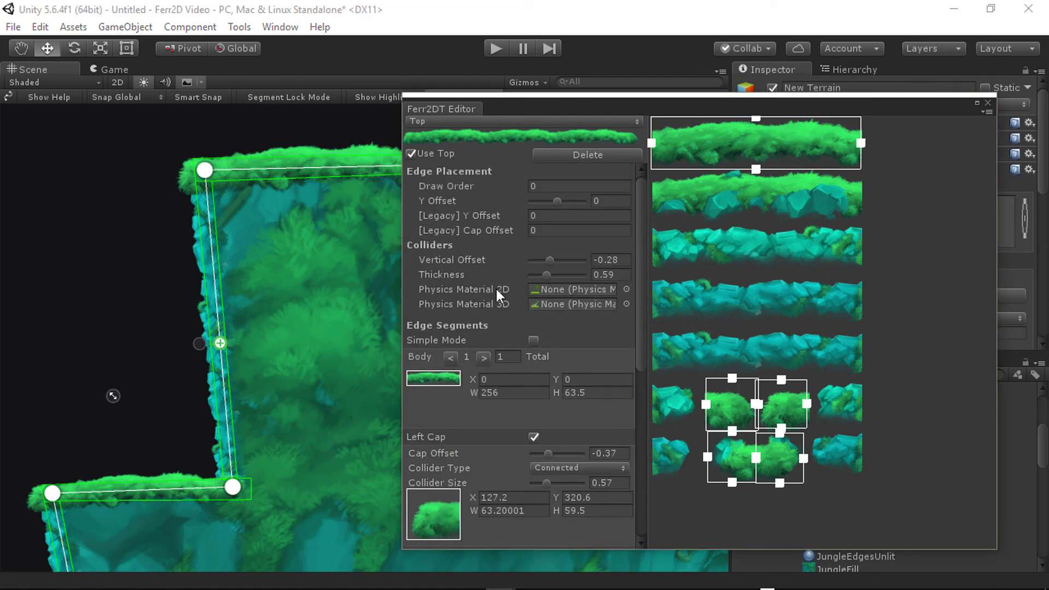
alt+drag(318, 363, 315, 360)
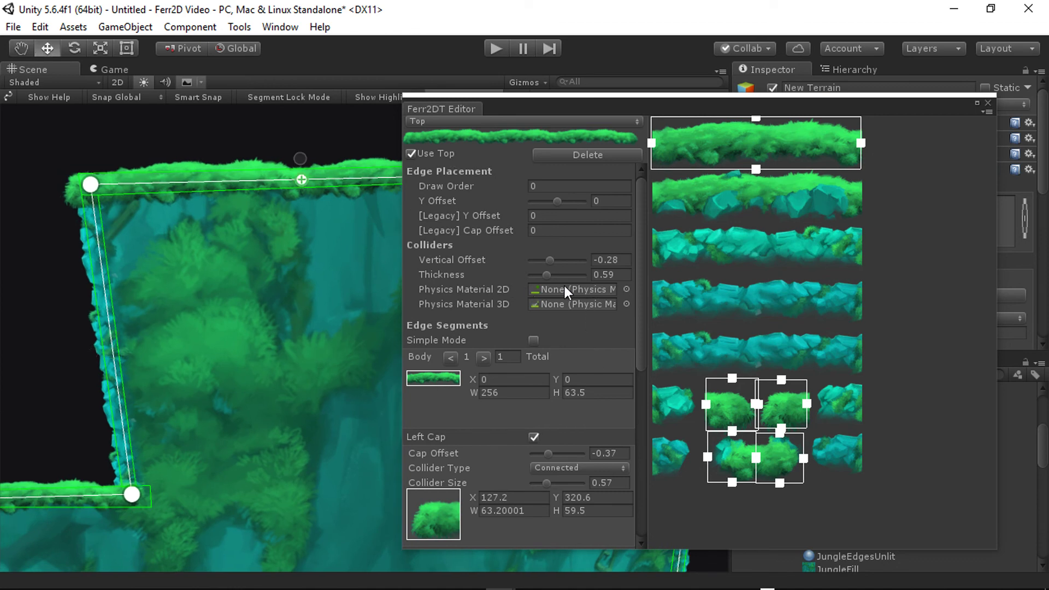
Add a new edge to the material and fit its region to the grass-and-rock strip, at Y 62 with height 71
right_drag(257, 312, 273, 304)
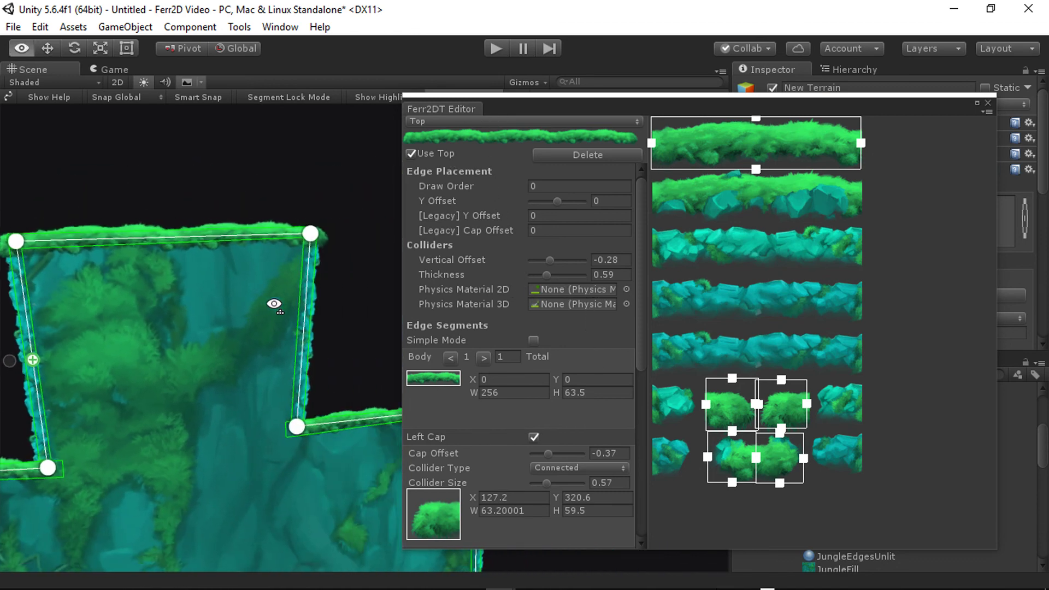
alt+drag(303, 378, 324, 369)
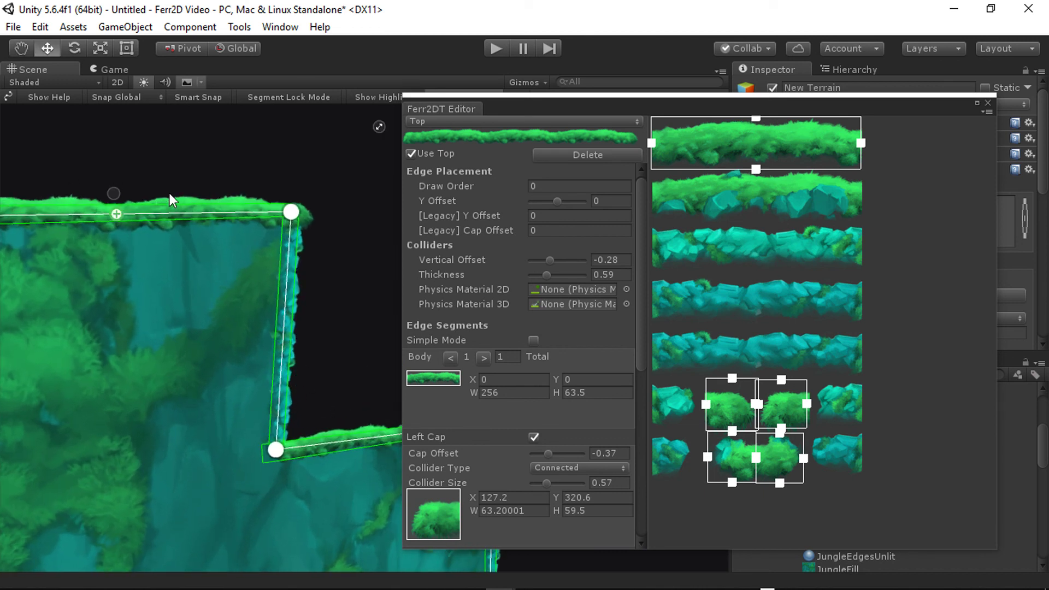
right_drag(234, 186, 223, 178)
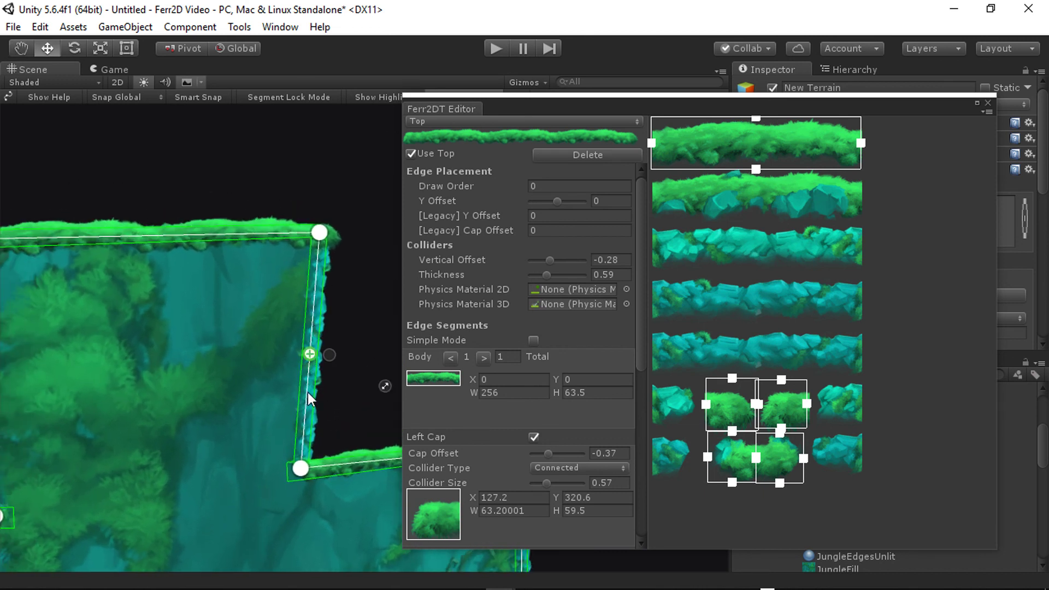
alt+drag(308, 394, 267, 399)
alt+drag(279, 240, 283, 265)
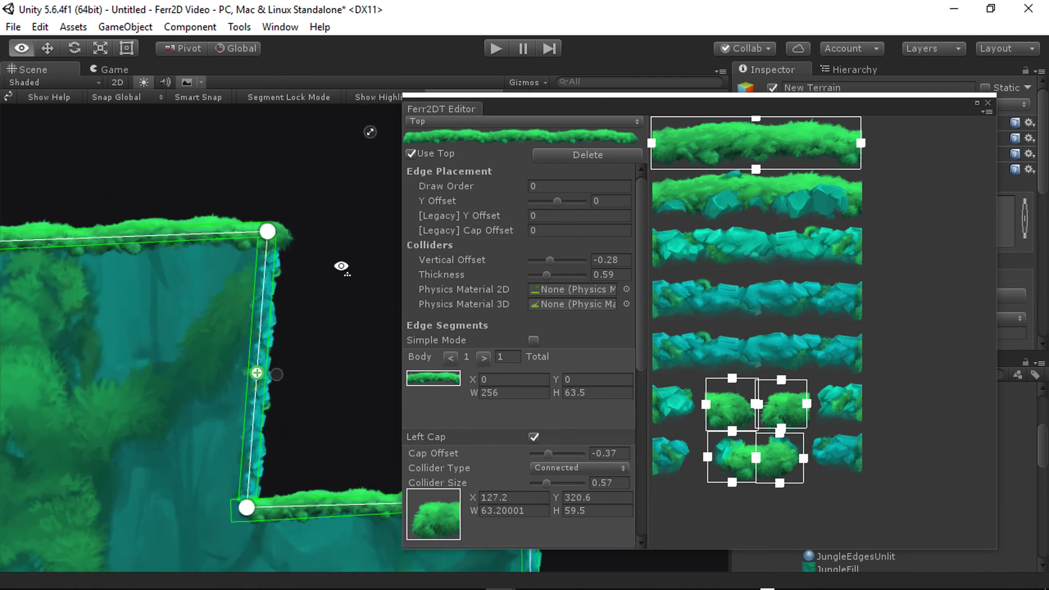
click(443, 122)
click(458, 212)
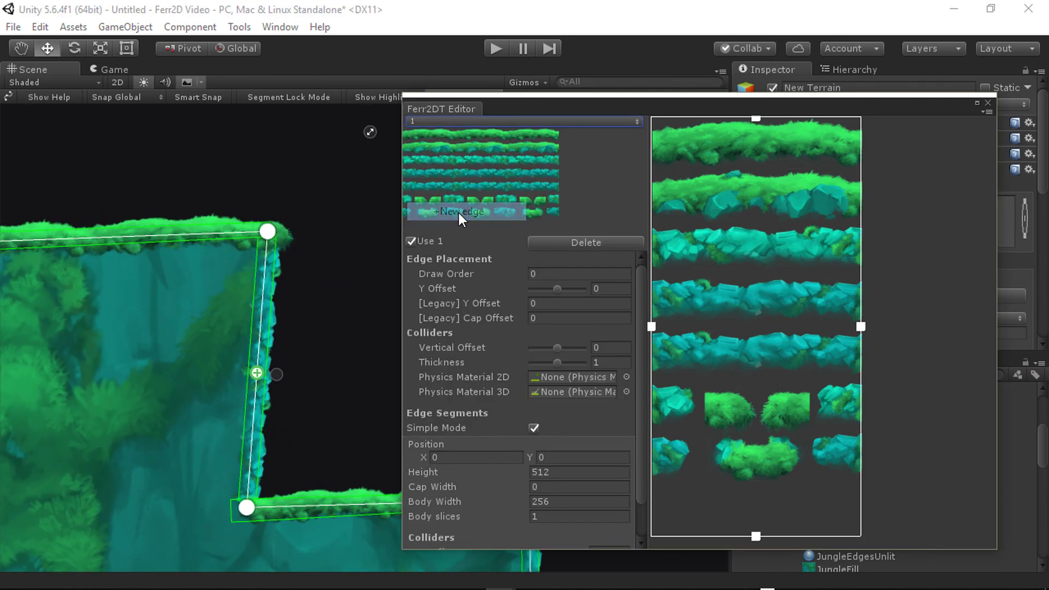
drag(756, 120, 743, 213)
drag(754, 539, 725, 218)
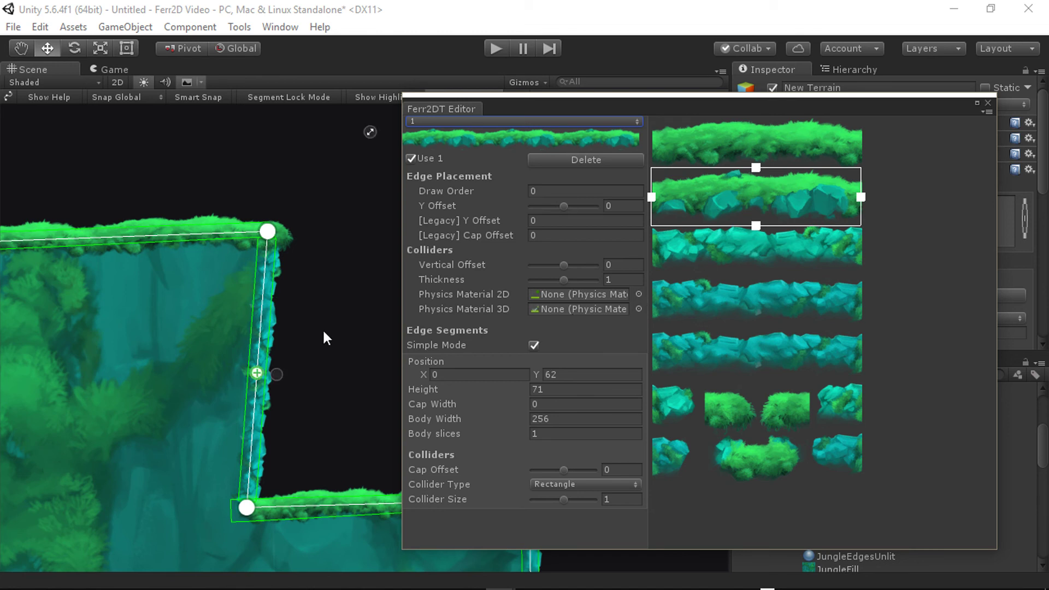
Override the terrain's right wall segment so it uses the custom edge 1
right_drag(324, 329, 357, 315)
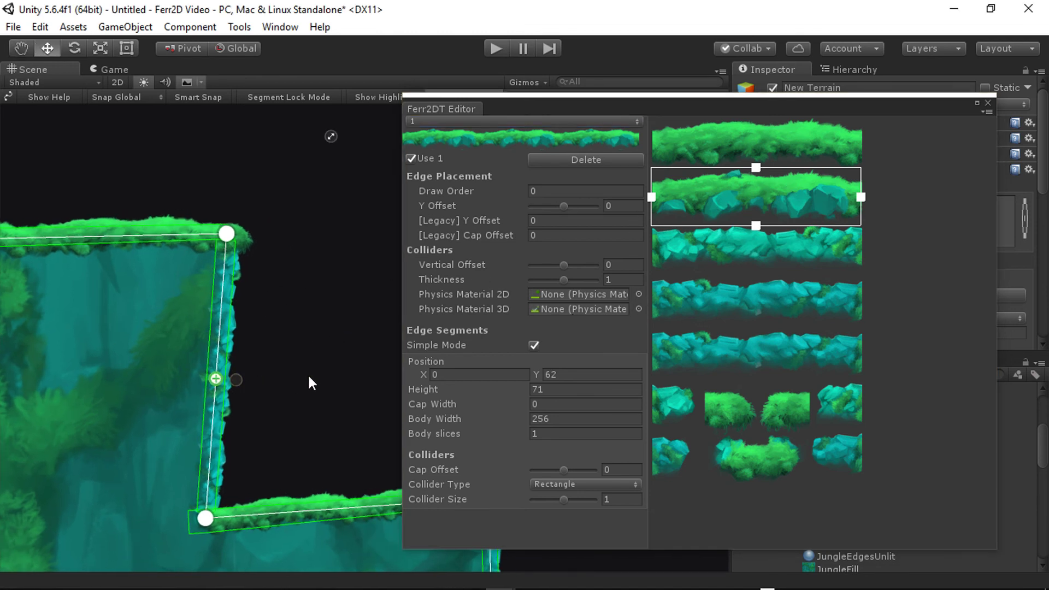
right_drag(308, 374, 305, 373)
click(240, 384)
click(240, 382)
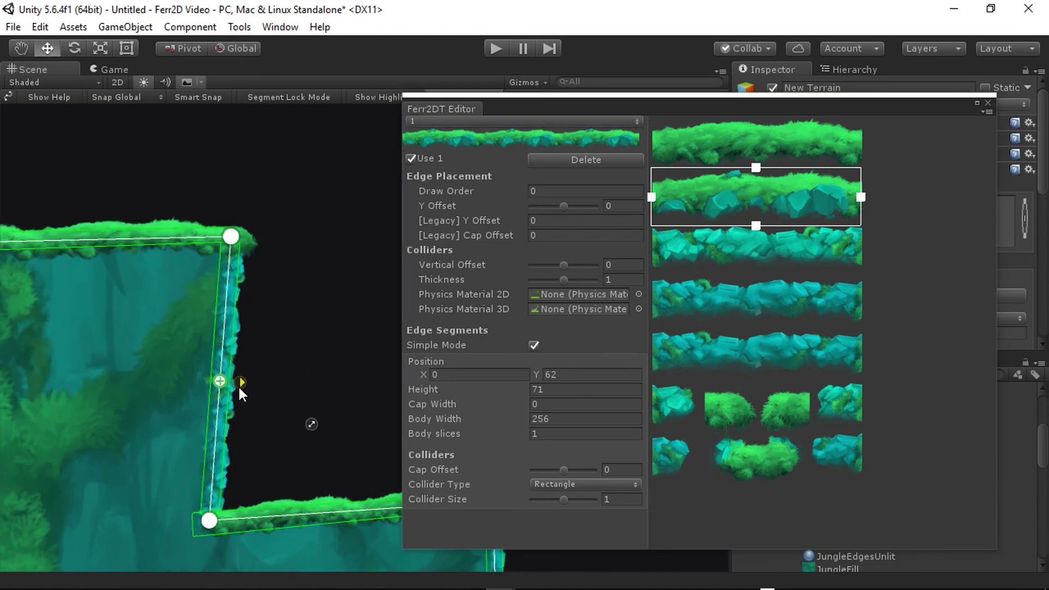
click(240, 383)
click(240, 382)
click(241, 382)
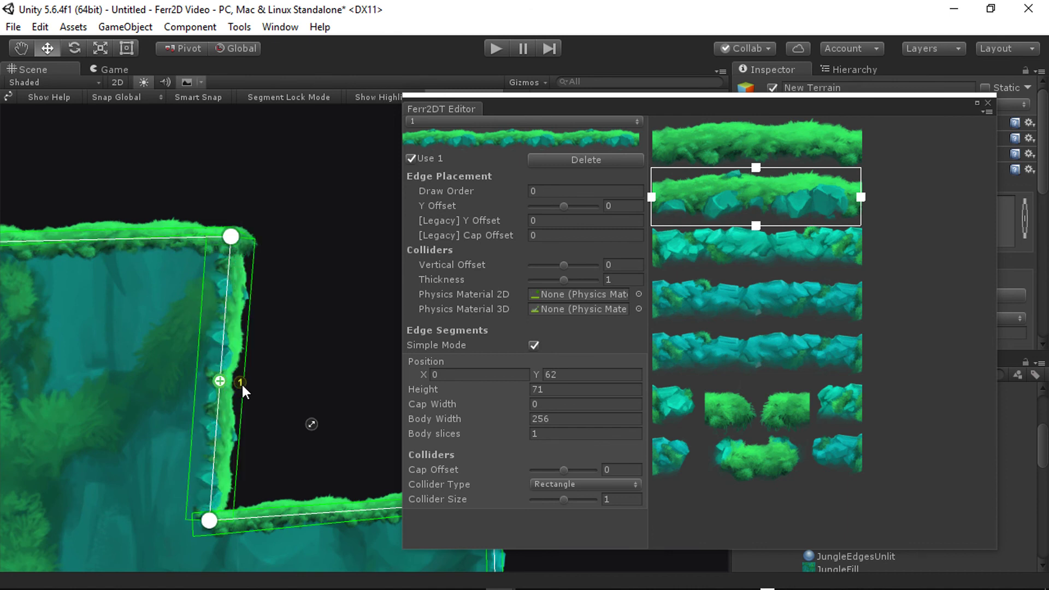
right_drag(293, 377, 267, 385)
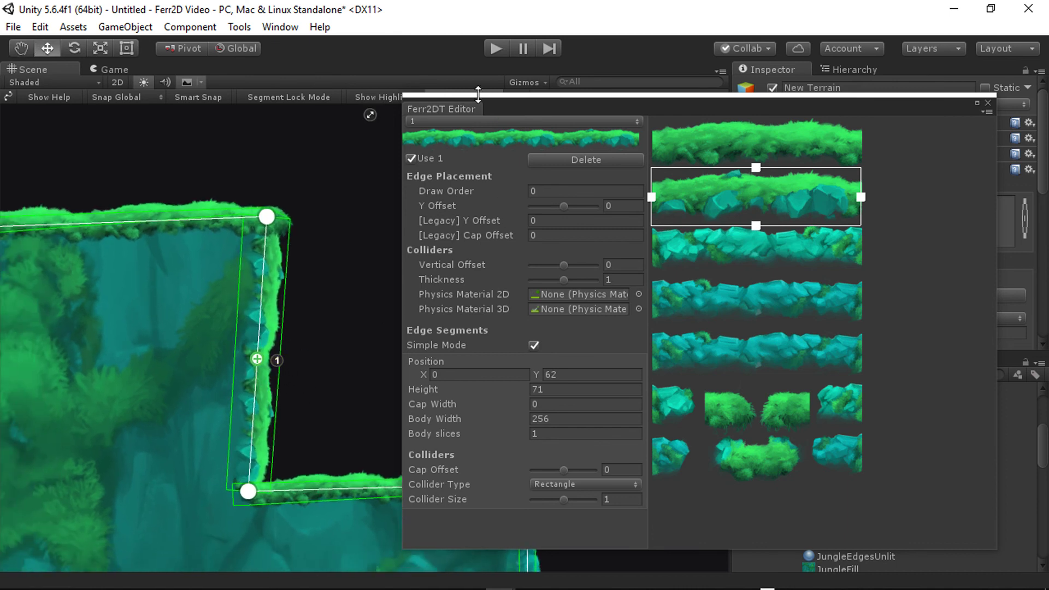
Delete the custom edge 1 from the material and reset the right wall segment's override to automatic
click(447, 122)
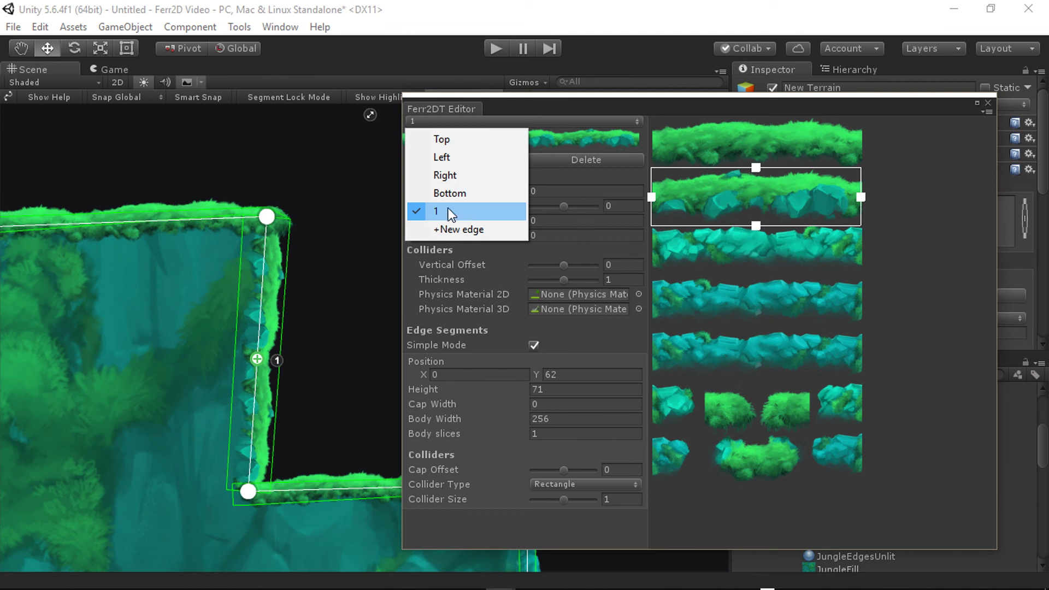
right_drag(316, 361, 310, 365)
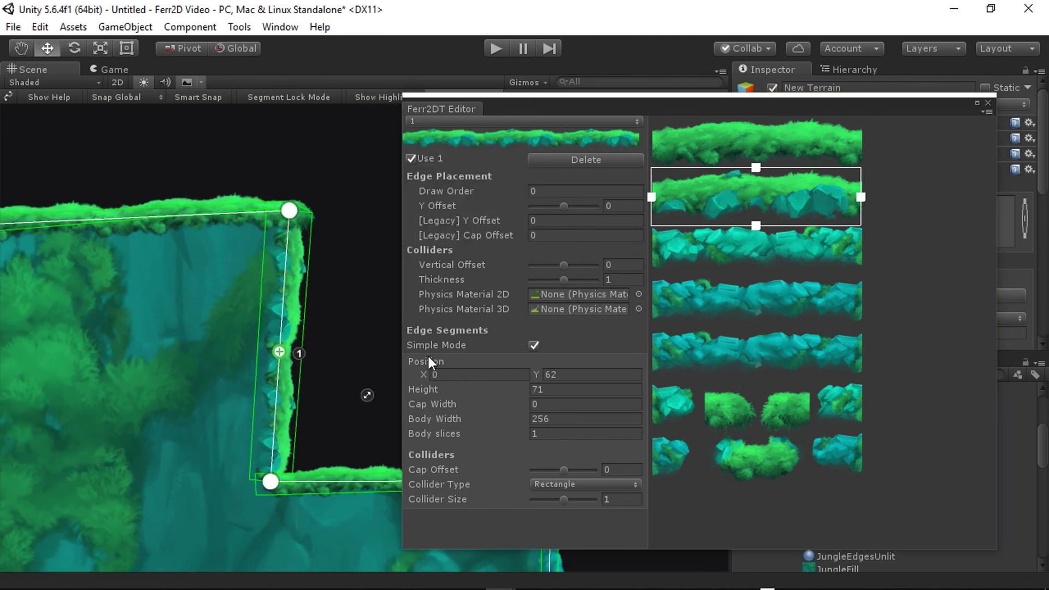
click(618, 158)
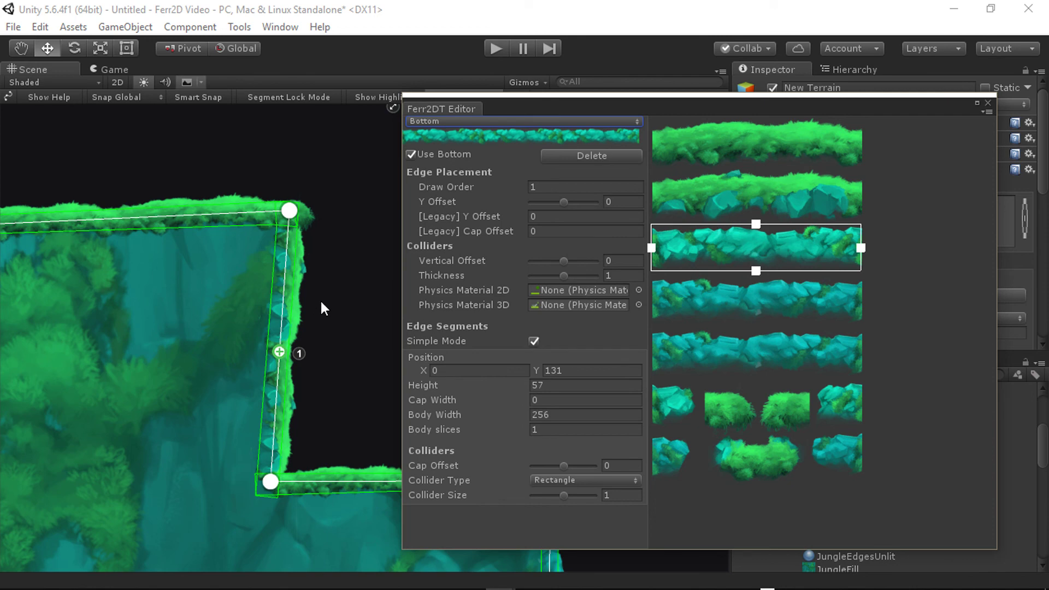
alt+click(300, 355)
scroll(319, 435, down, 8)
right_drag(319, 435, 351, 427)
key(w)
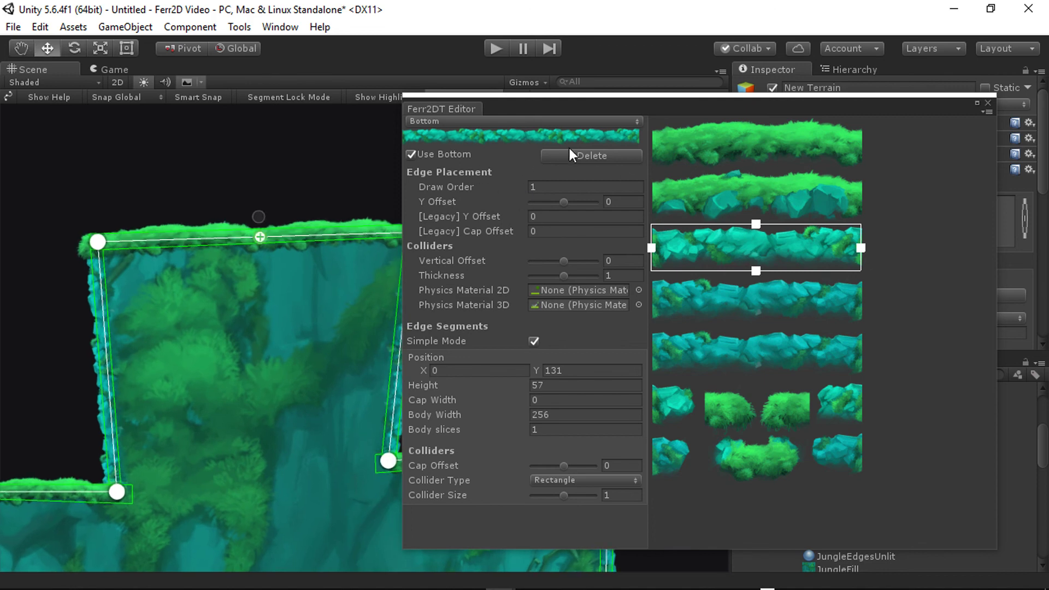
Bring up the Top edge's settings and examine the collider outline along the raised block's walls and corners
click(546, 120)
click(491, 140)
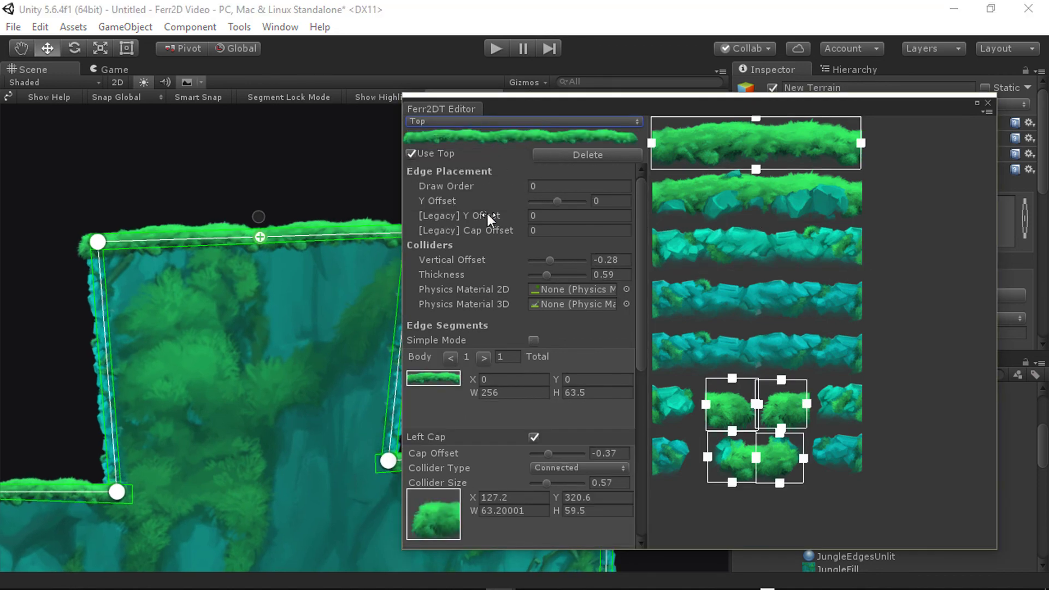
right_drag(280, 366, 306, 353)
key(s)
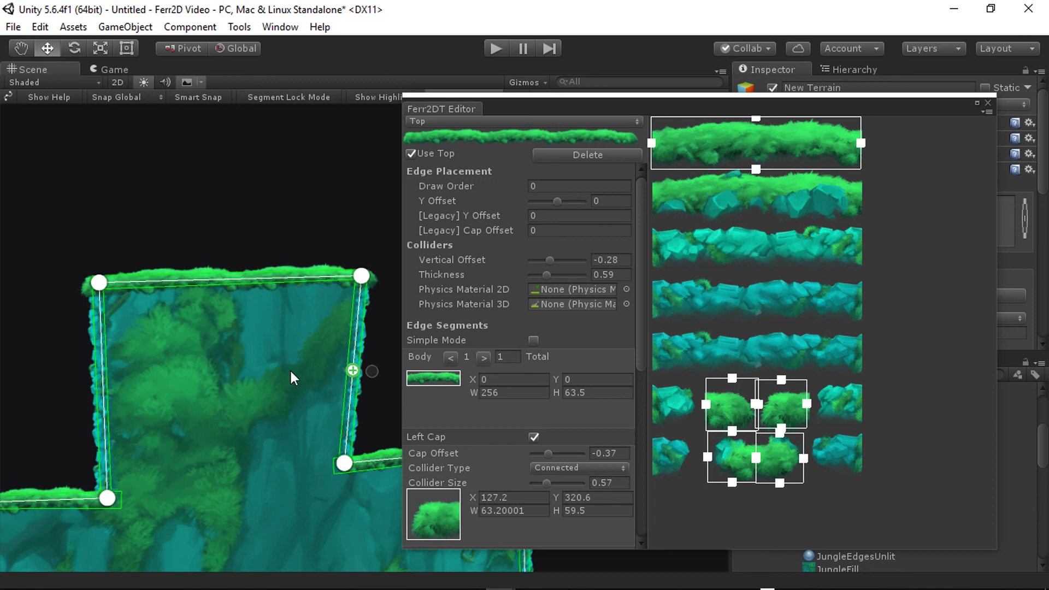
mouse_move(285, 395)
right_down()
mouse_move(296, 392)
mouse_move(279, 398)
right_up()
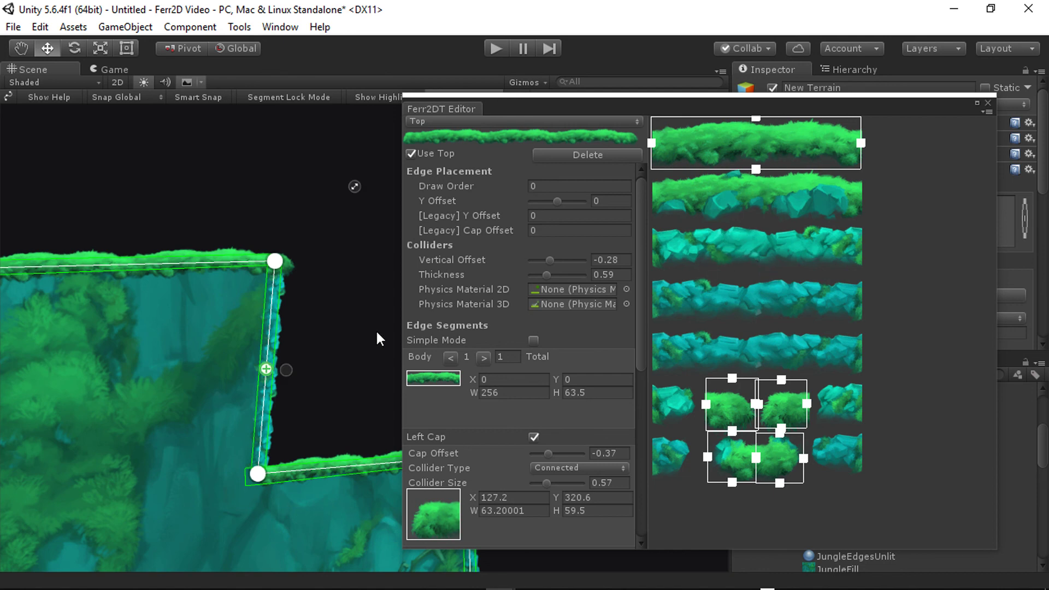
right_drag(376, 333, 281, 345)
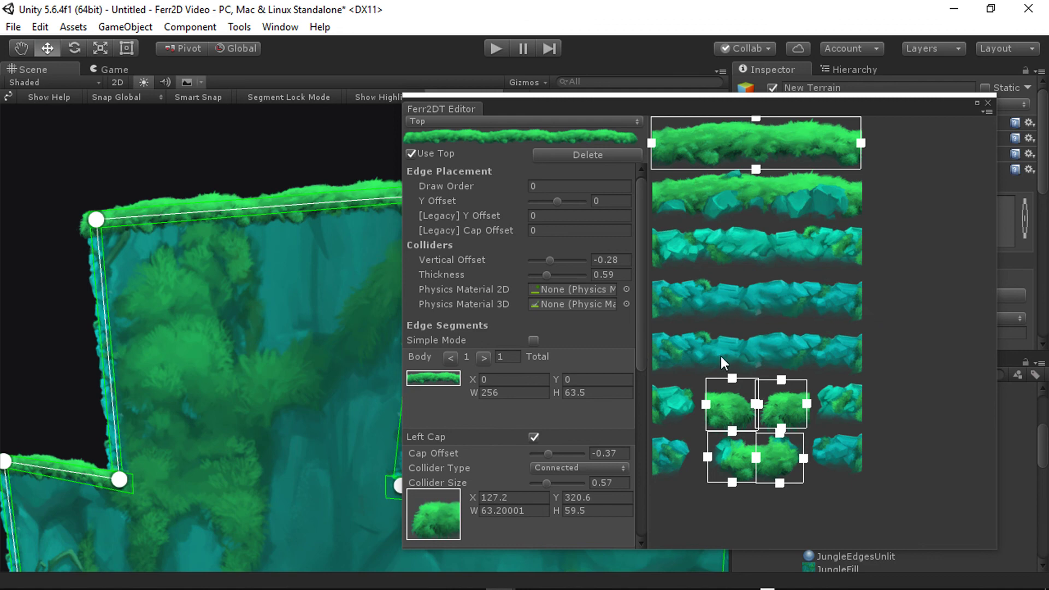
right_drag(278, 358, 325, 358)
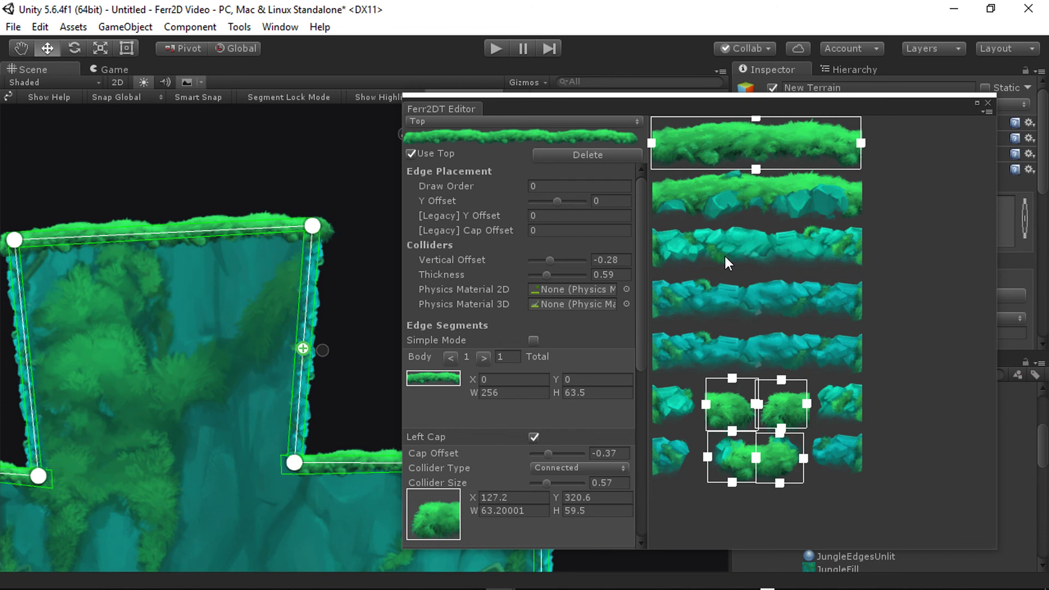
mouse_move(337, 431)
right_down()
mouse_move(354, 426)
mouse_move(345, 429)
right_up()
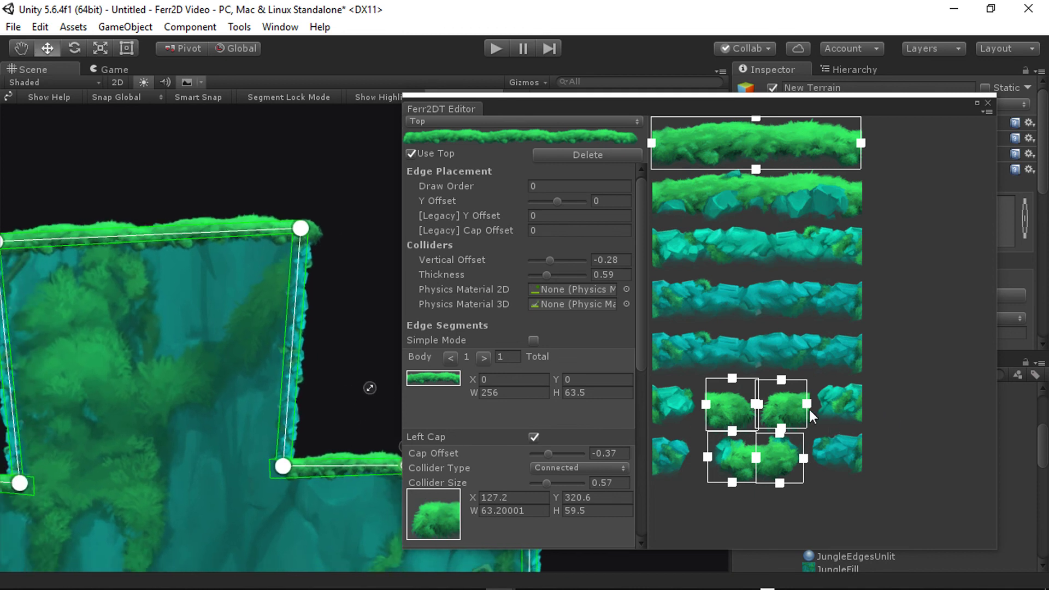
right_drag(328, 296, 325, 345)
key(s)
alt+drag(324, 346, 357, 277)
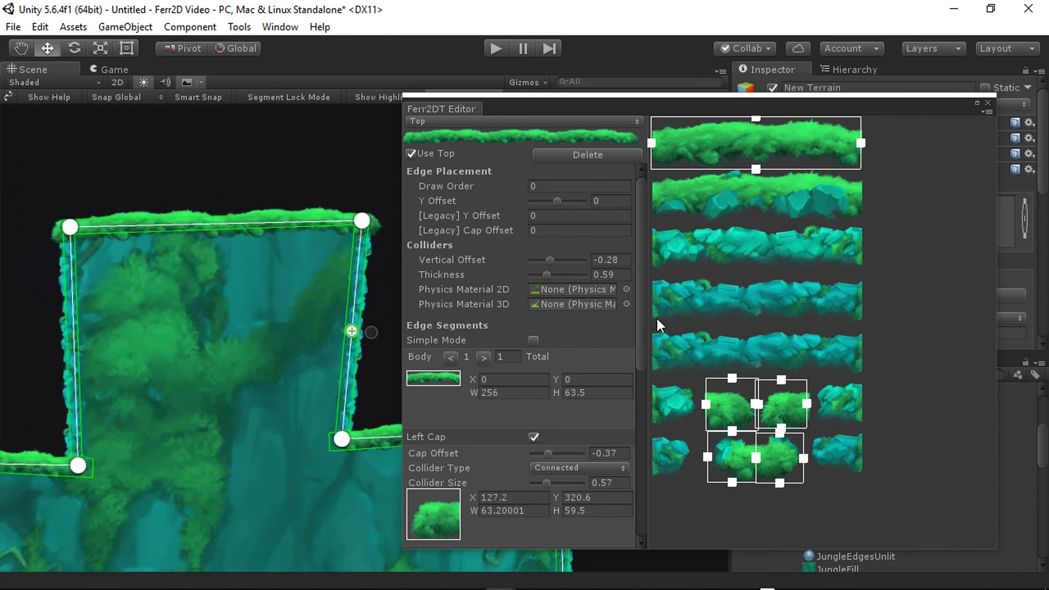
drag(641, 320, 668, 234)
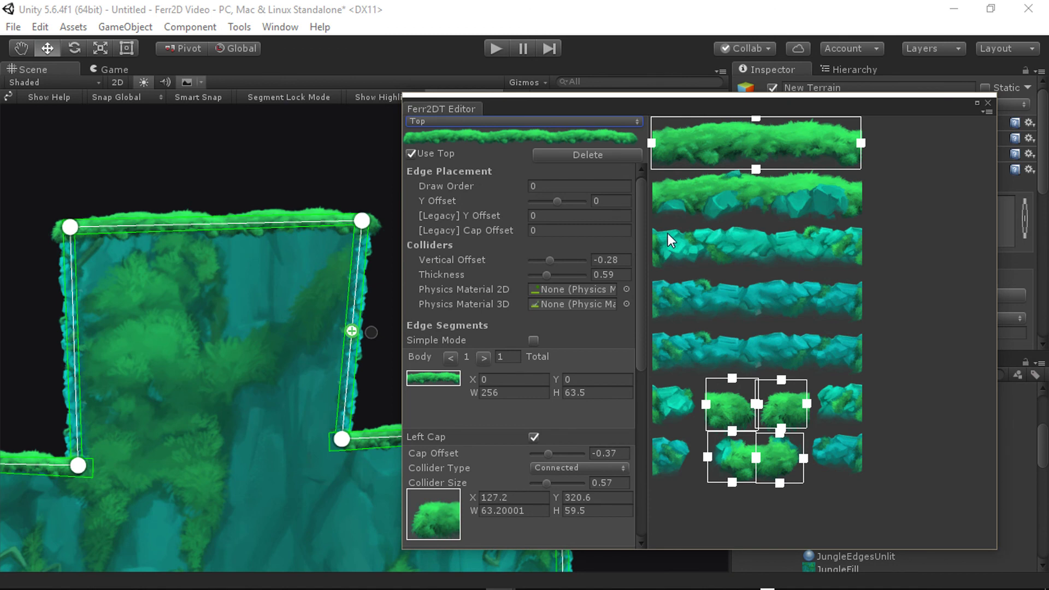
drag(729, 104, 688, 94)
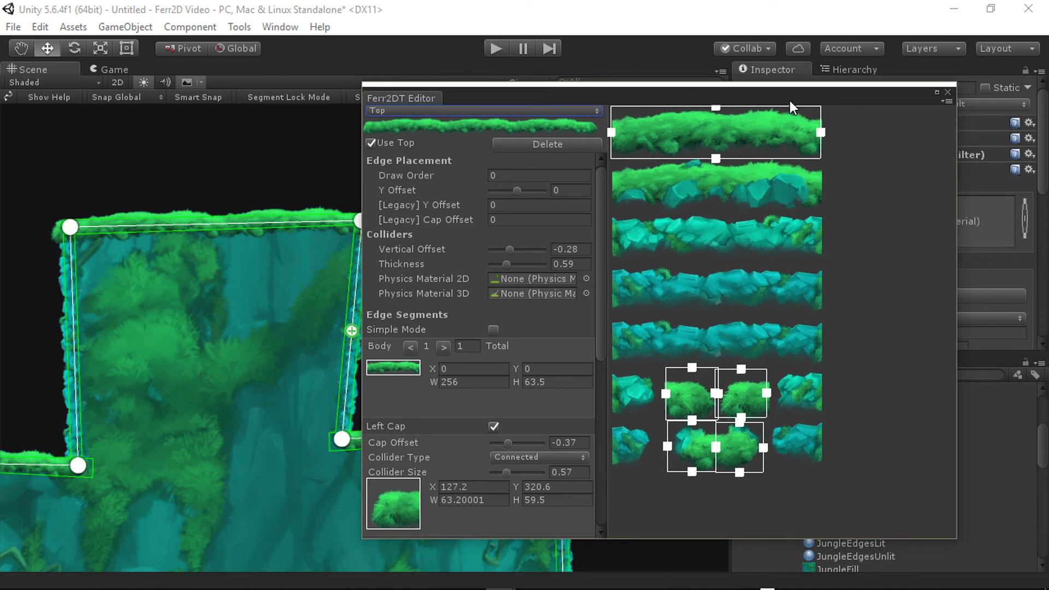
drag(876, 99, 714, 91)
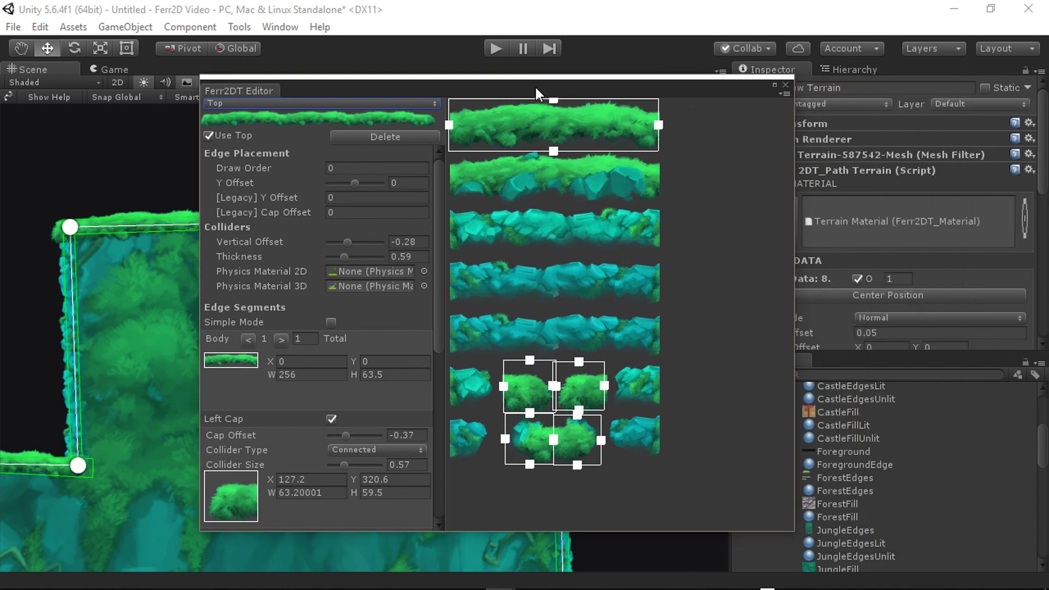
drag(536, 87, 707, 98)
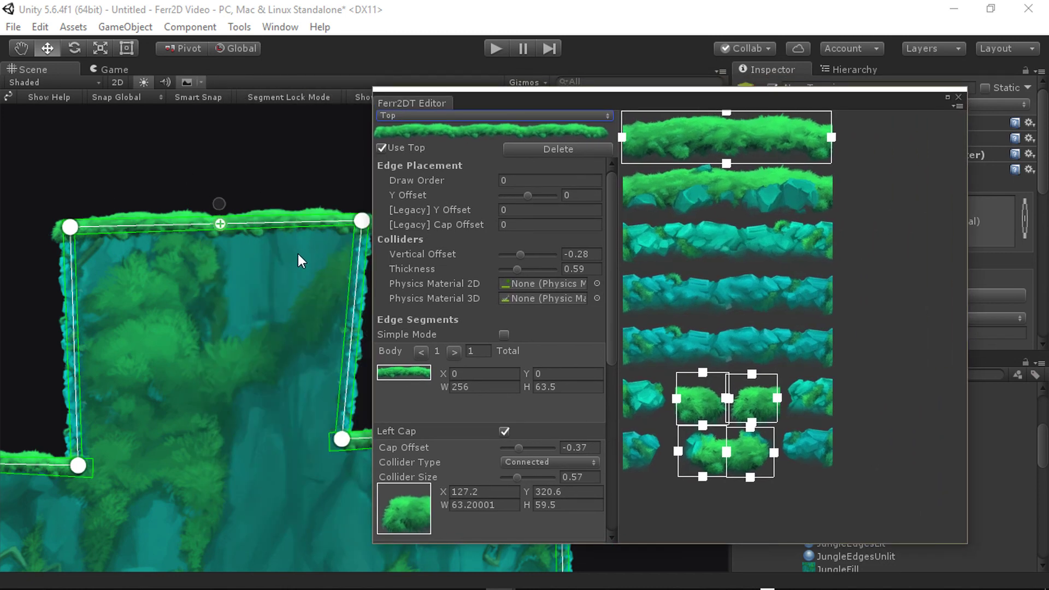